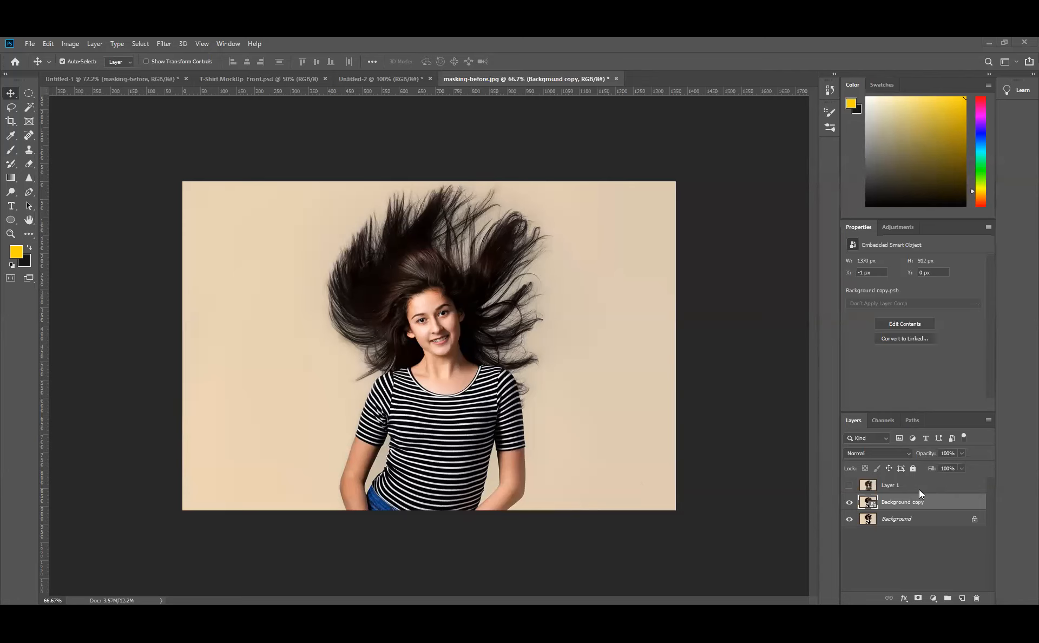
Show the hidden blurred Layer 1 and delete it from the document
click(849, 486)
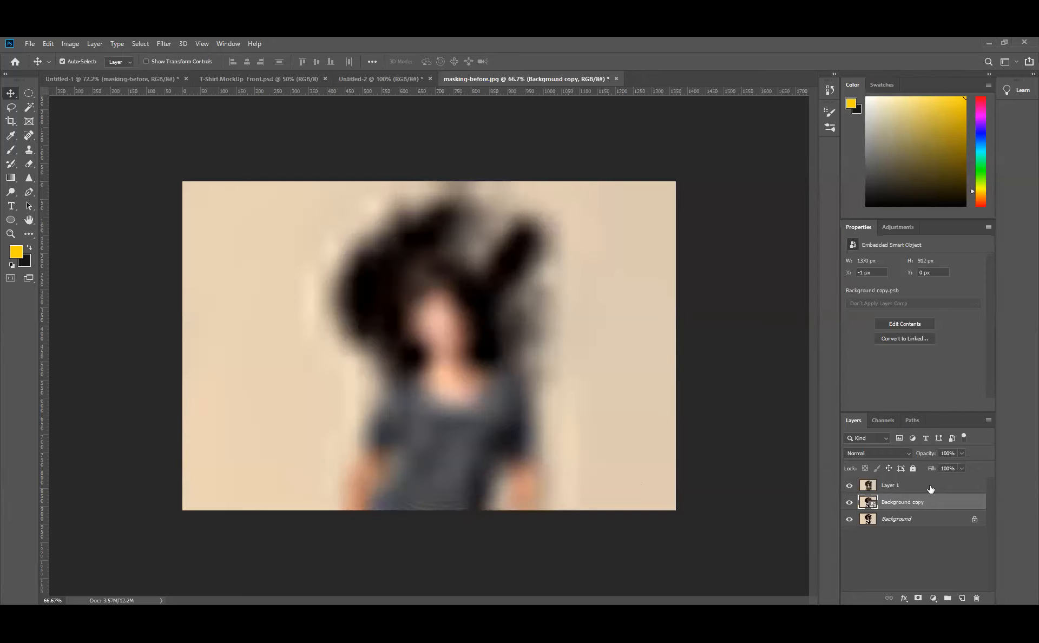
drag(921, 491, 978, 599)
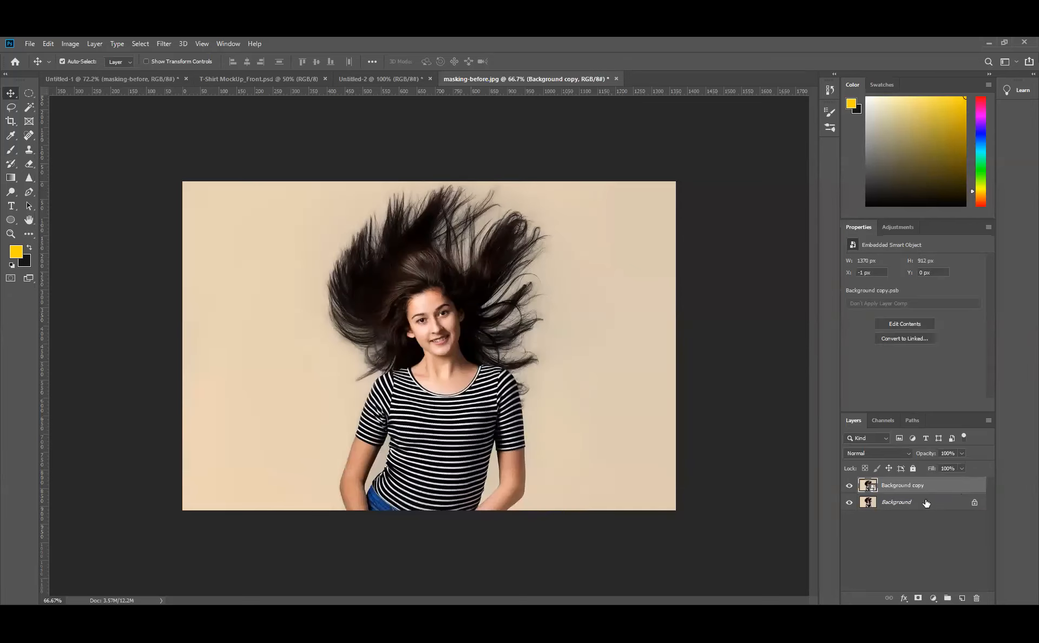
Duplicate the Background layer, hiding both the Background copy smart object and the original Background
click(927, 503)
key(ctrl+j)
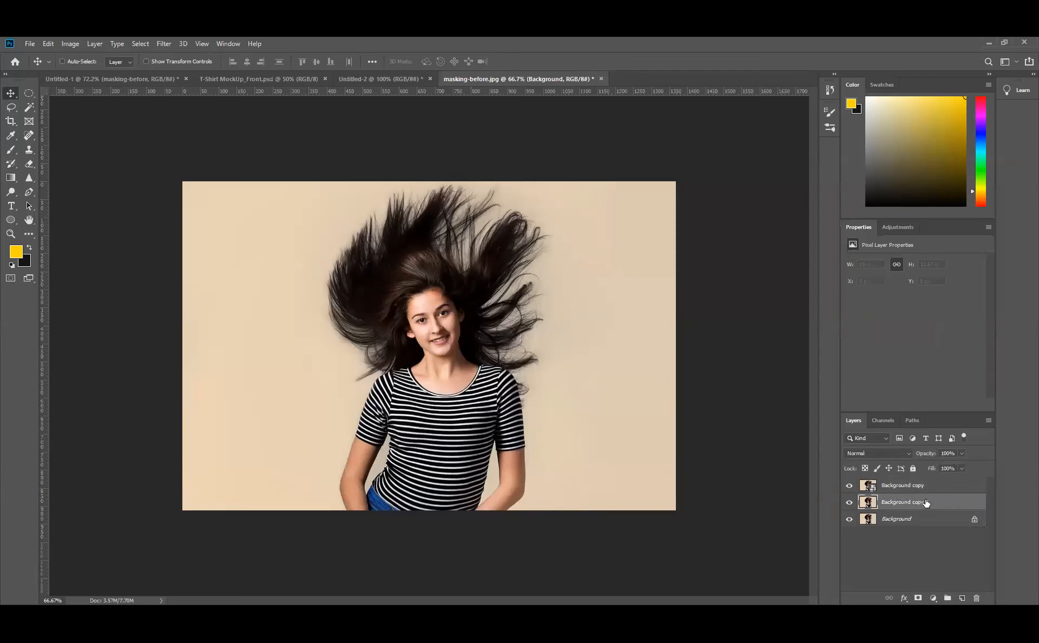
click(850, 485)
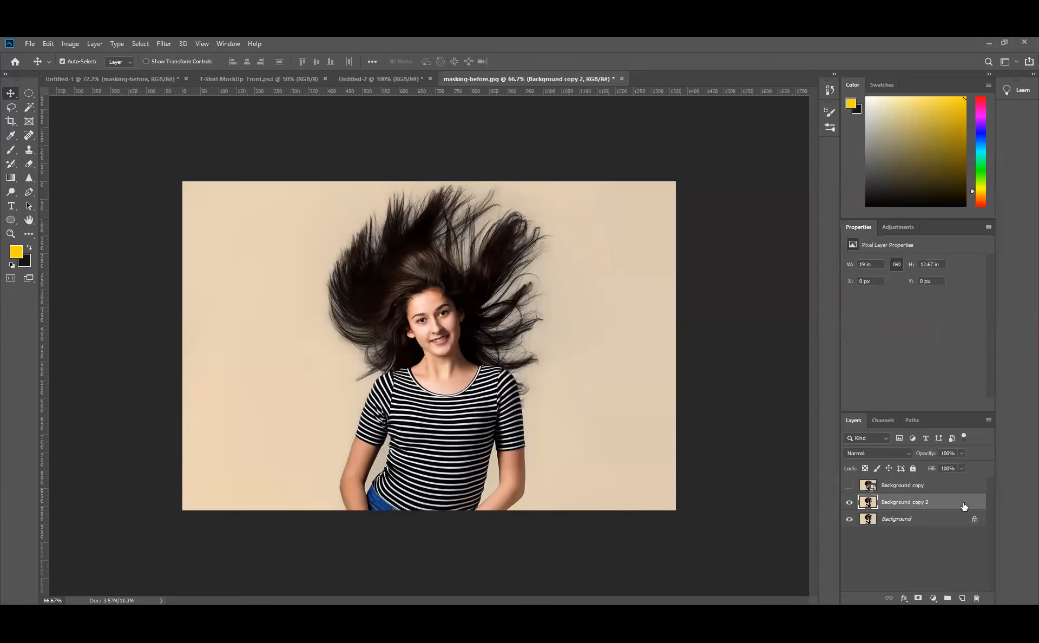
click(849, 519)
click(29, 97)
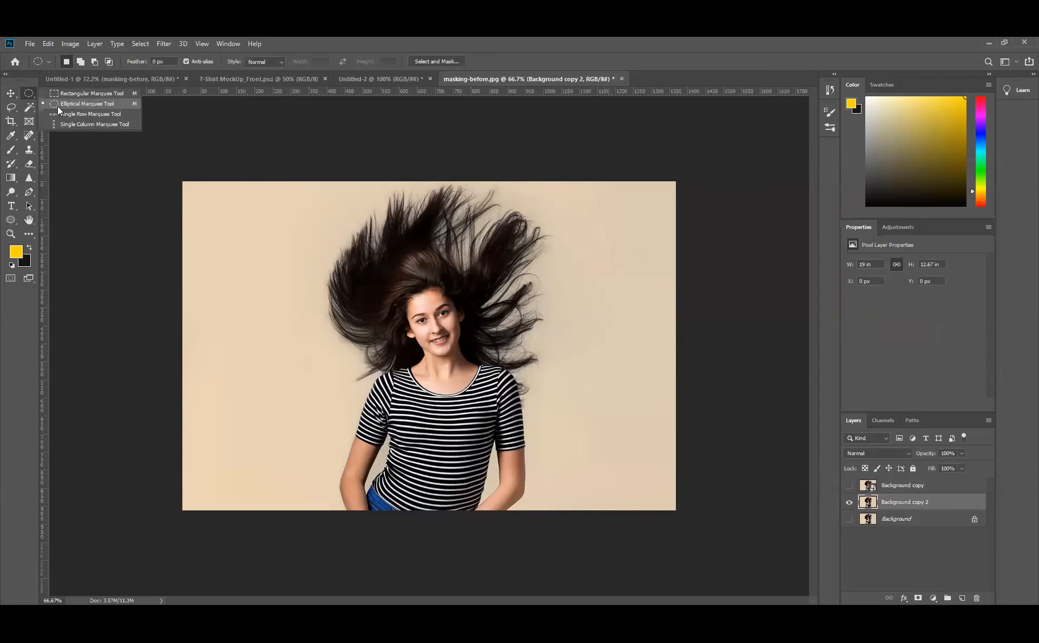
click(61, 113)
drag(263, 256, 277, 314)
key(ctrl+d)
Delete two elliptical marquee areas from the duplicated pixel layer, one over the photo's upper left and one over its lower left
click(28, 94)
click(62, 105)
drag(160, 166, 428, 415)
key(Delete)
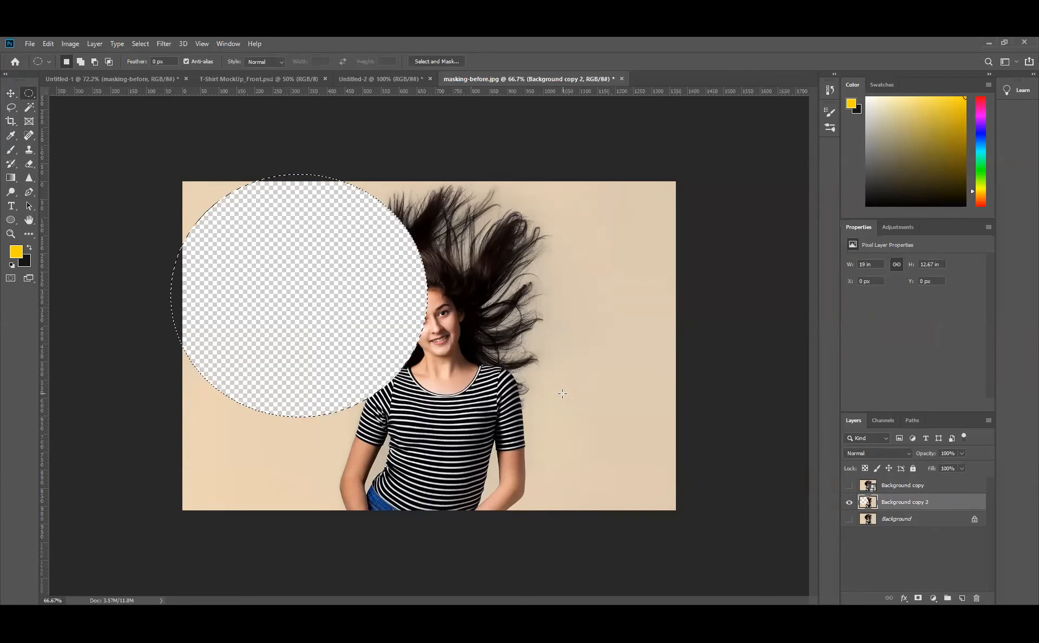
drag(143, 340, 373, 557)
key(Delete)
key(ctrl+d)
Erase the upper-left part of the pixel layer with the Eraser and stamp a yellow splash brush over its upper right
click(31, 164)
mouse_move(196, 267)
mouse_down()
mouse_move(232, 268)
mouse_move(240, 284)
mouse_move(324, 265)
mouse_move(398, 268)
mouse_move(395, 251)
mouse_move(317, 298)
mouse_move(294, 338)
mouse_move(311, 313)
mouse_up()
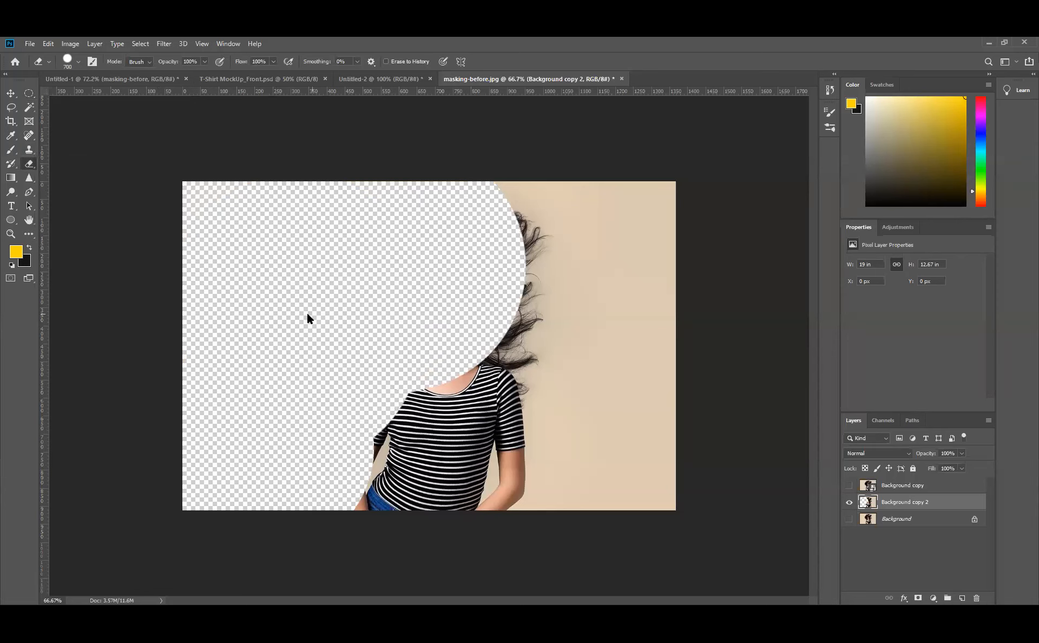
click(12, 151)
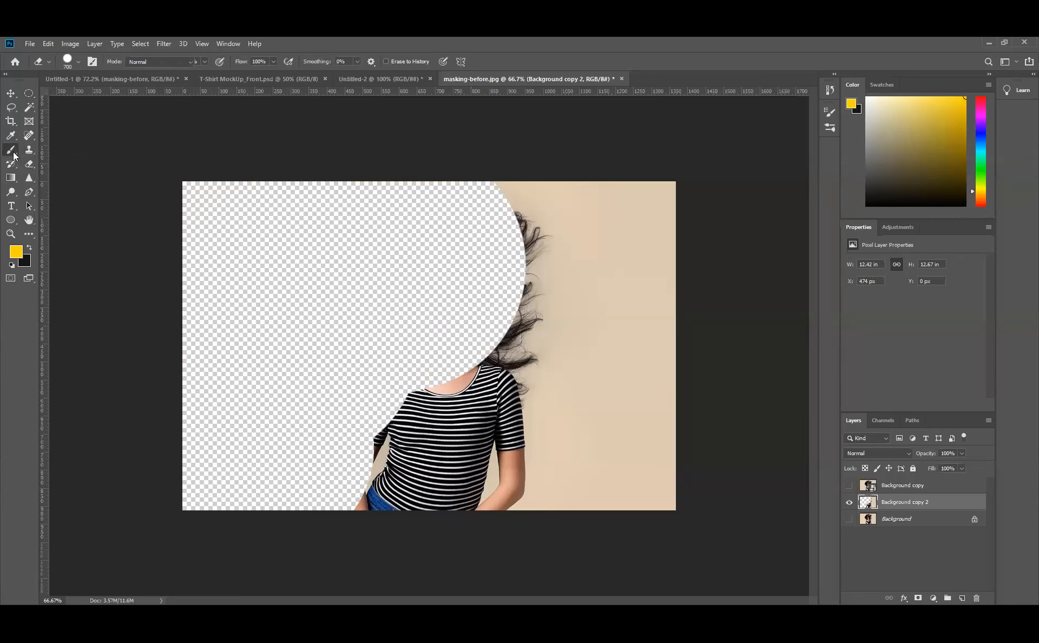
click(14, 153)
click(46, 152)
click(565, 247)
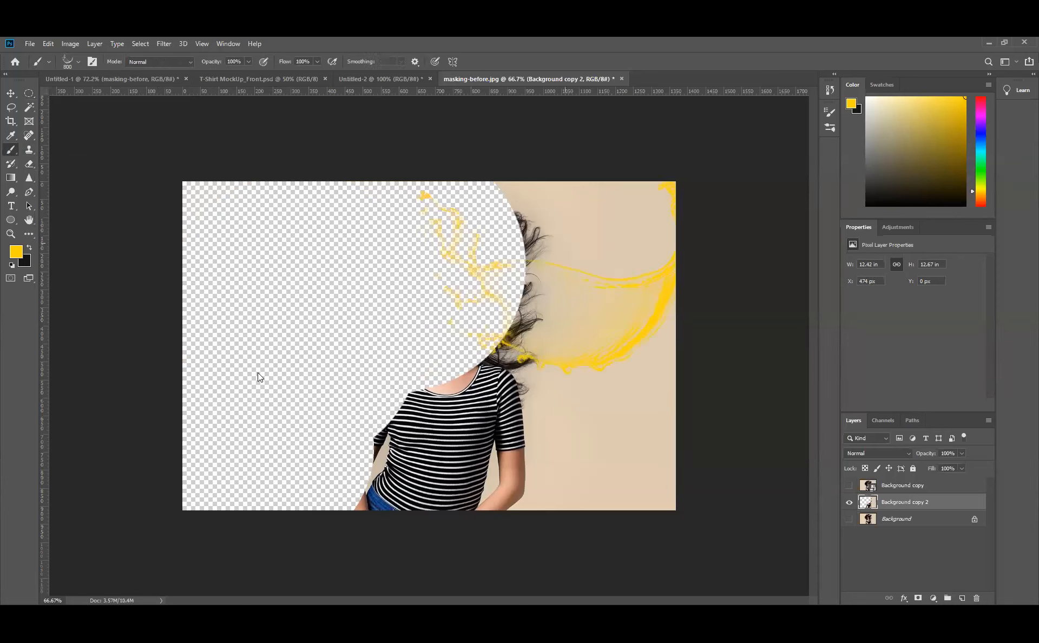
Delete the Background copy 2 layer and show the Background copy smart object
click(11, 95)
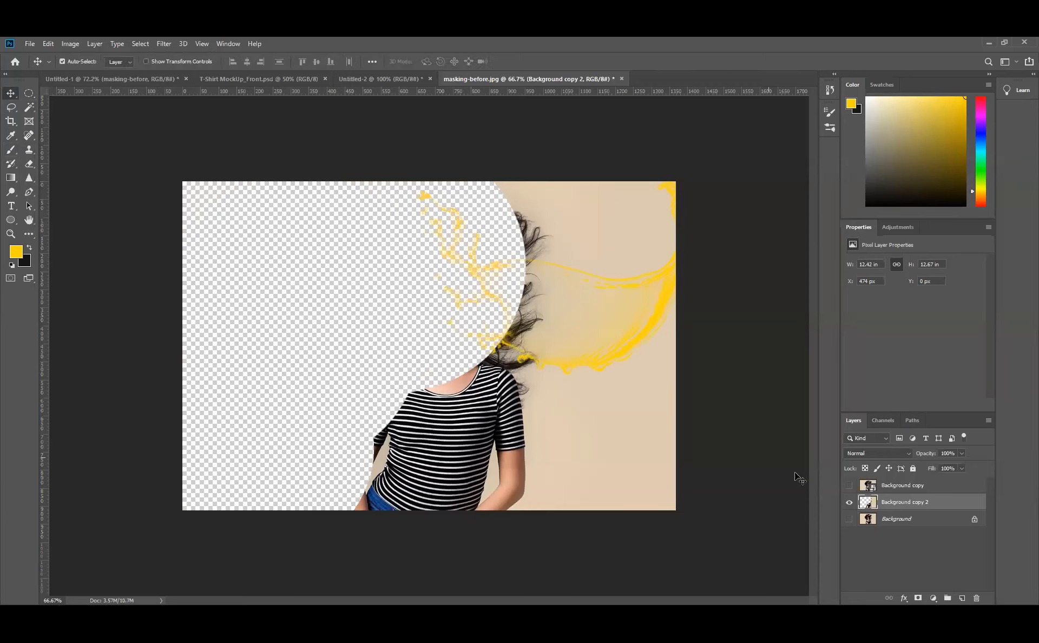
click(978, 598)
click(849, 486)
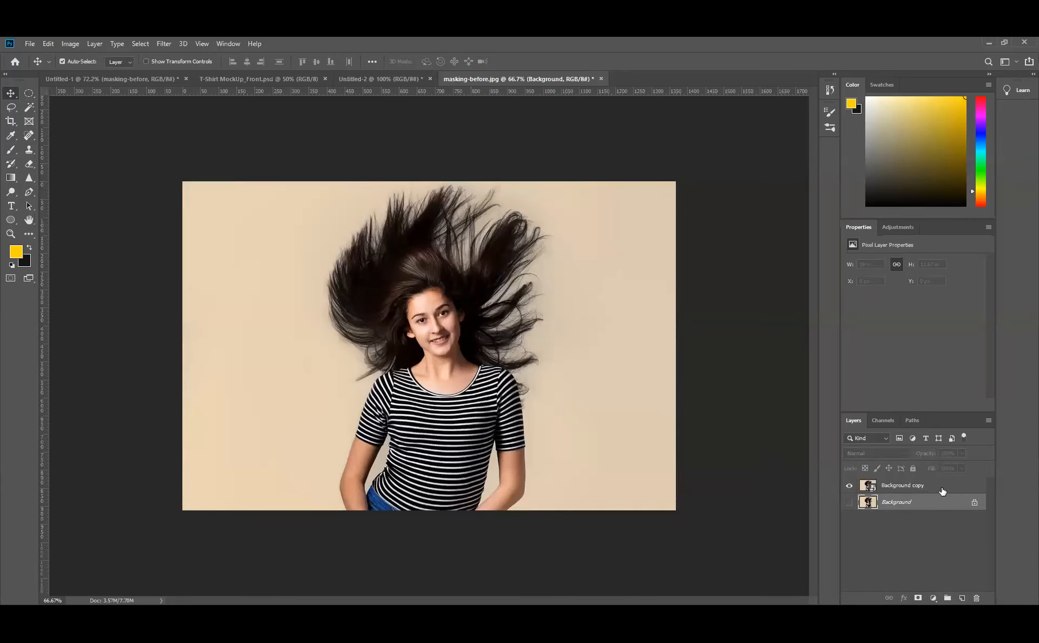
Try to delete an elliptical area at the photo's upper left directly from the Background copy smart object, and deselect
click(942, 490)
click(28, 95)
drag(30, 98, 63, 106)
drag(178, 176, 381, 344)
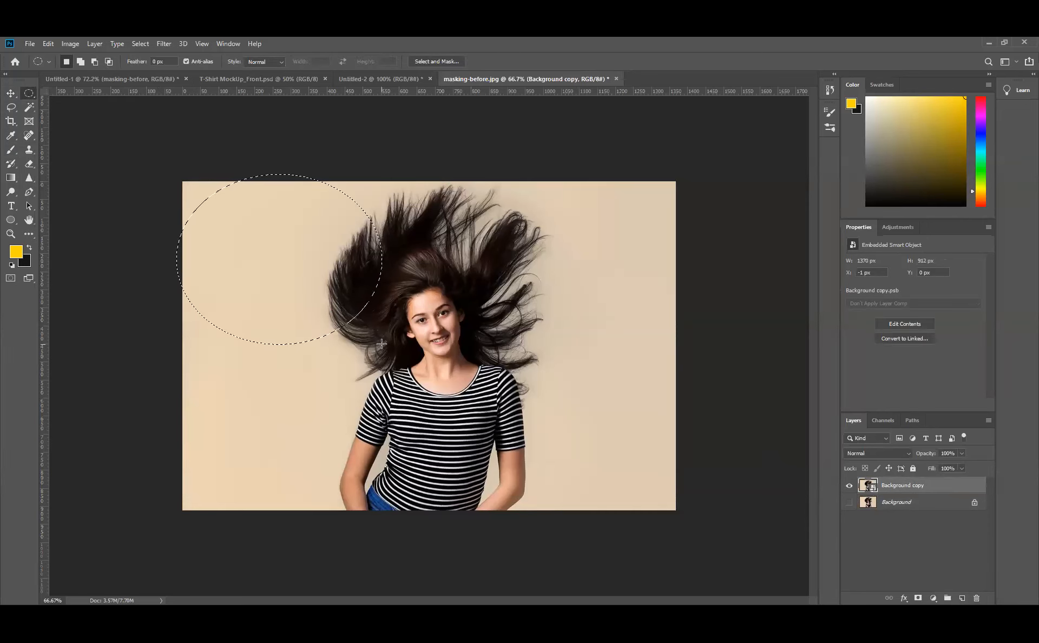
key(Delete)
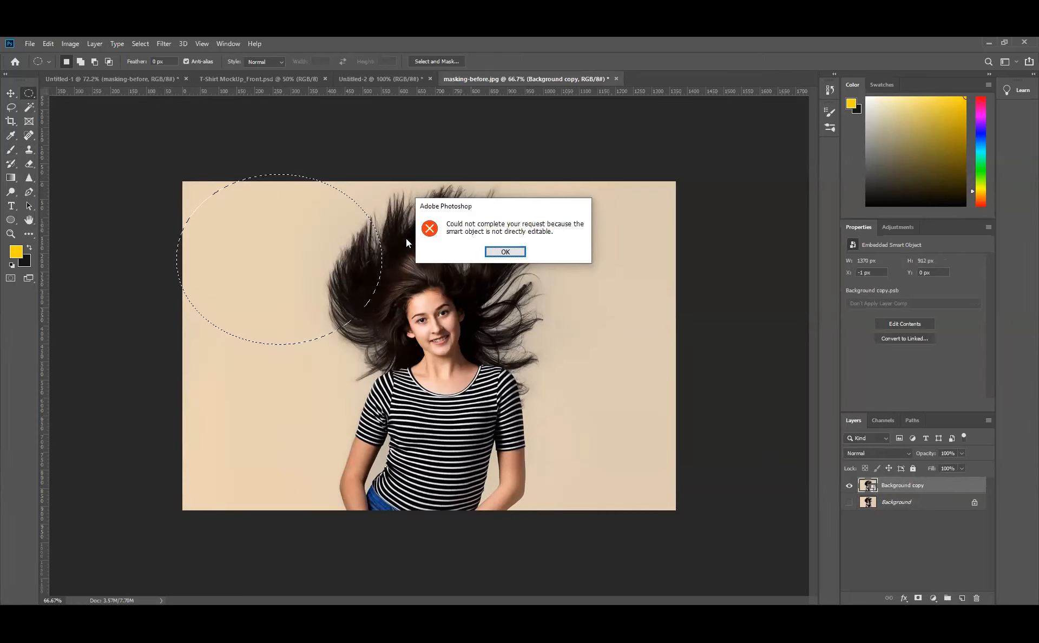
click(505, 255)
key(ctrl+d)
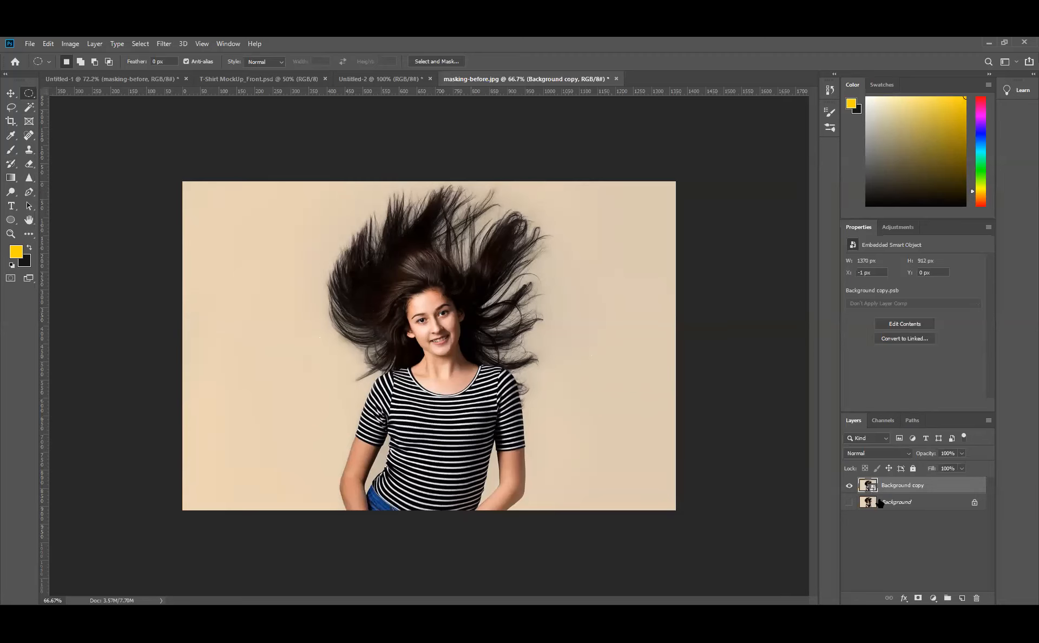
Open the Background copy smart object's contents and paint a yellow splash brush stroke of size 200 down the background left of the woman
double_click(869, 486)
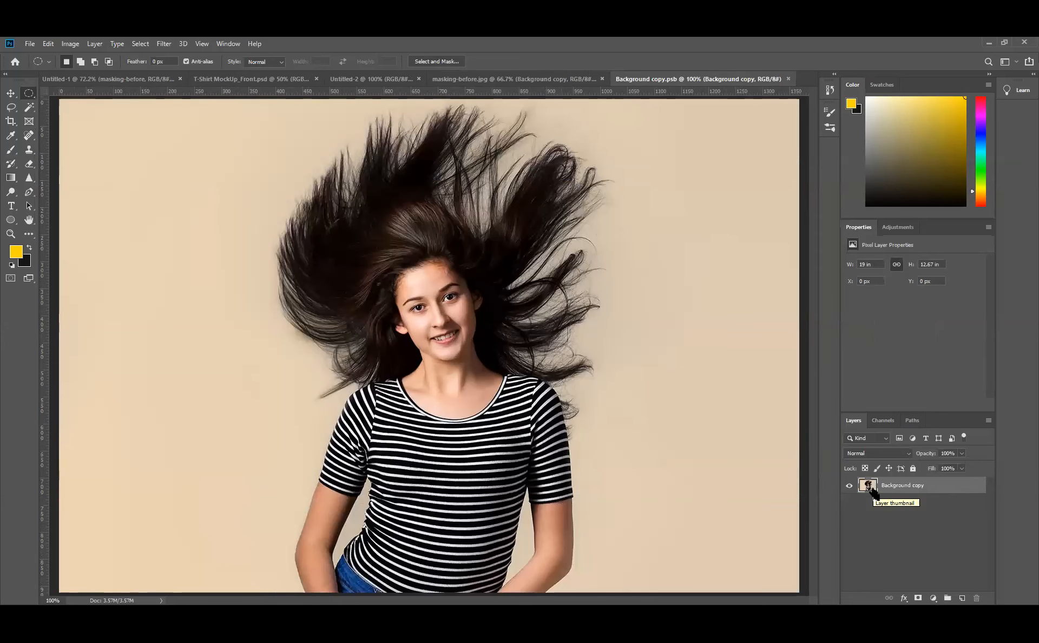
key(ctrl+minus)
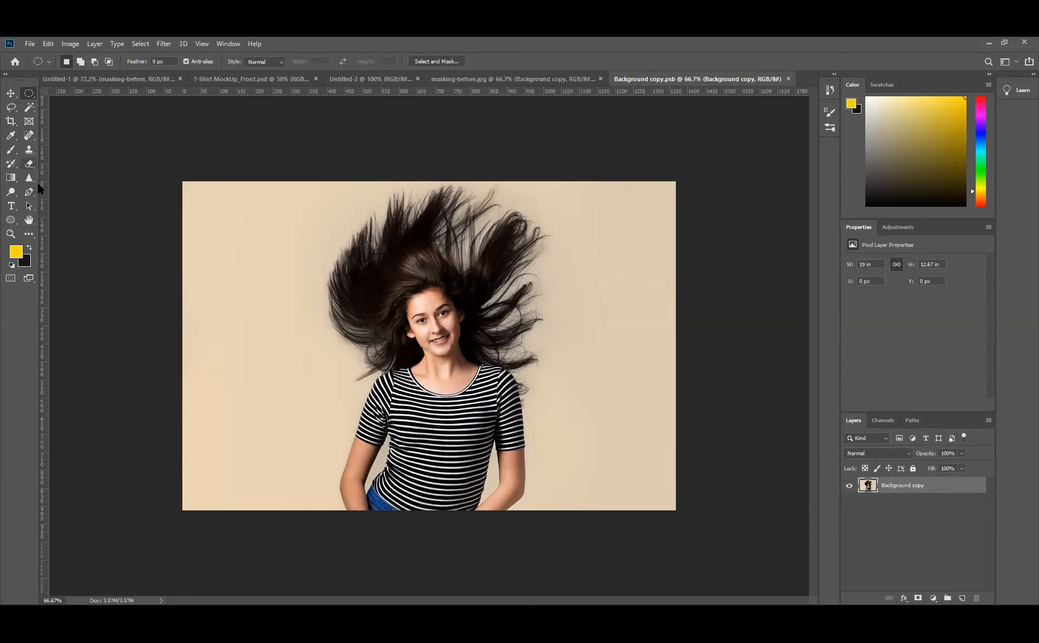
click(12, 154)
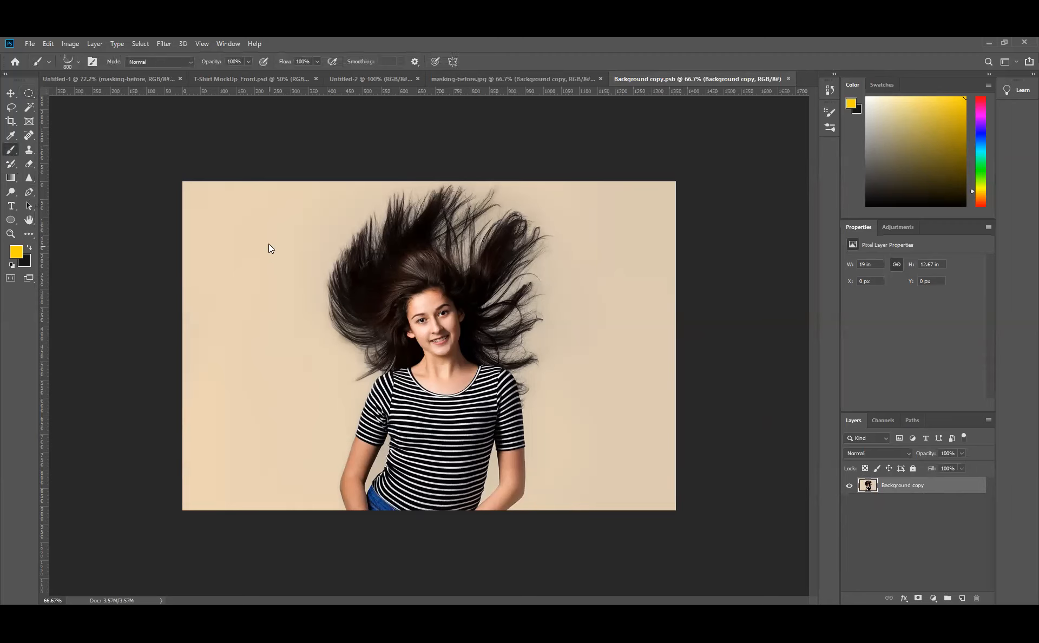
key(bracketleft)
key(bracketleft)
key(bracketleft)
key(bracketleft)
key(bracketleft)
key(bracketleft)
key(bracketleft)
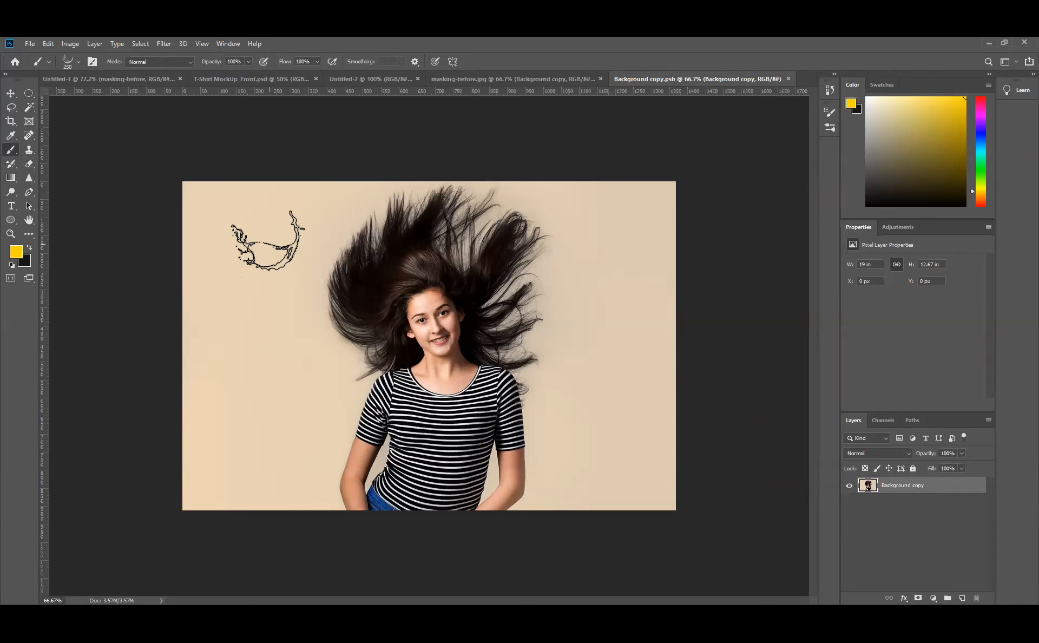
mouse_move(237, 223)
mouse_down()
mouse_move(233, 276)
mouse_move(264, 332)
mouse_move(273, 379)
mouse_move(257, 427)
mouse_move(203, 483)
mouse_up()
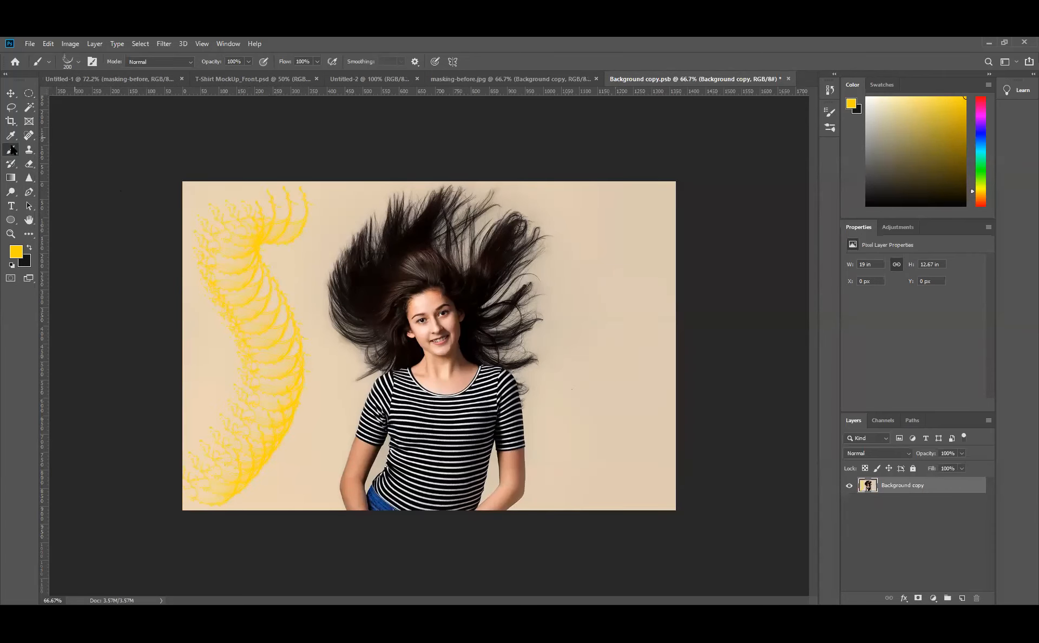
Choose the Background Eraser Tool and enlarge its brush to size 200
click(27, 165)
click(70, 164)
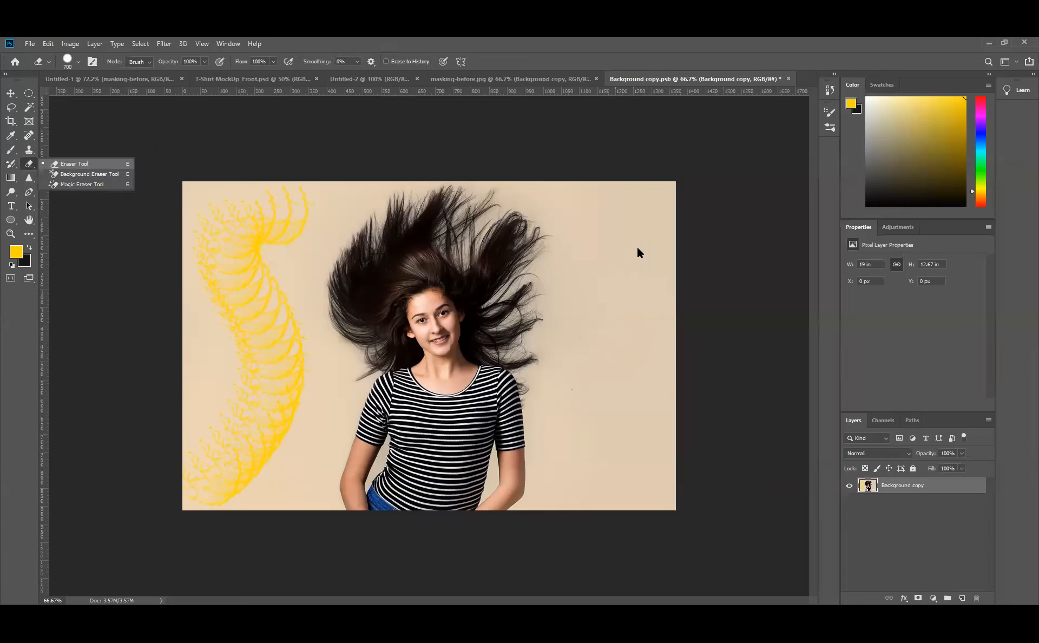
right_click(31, 166)
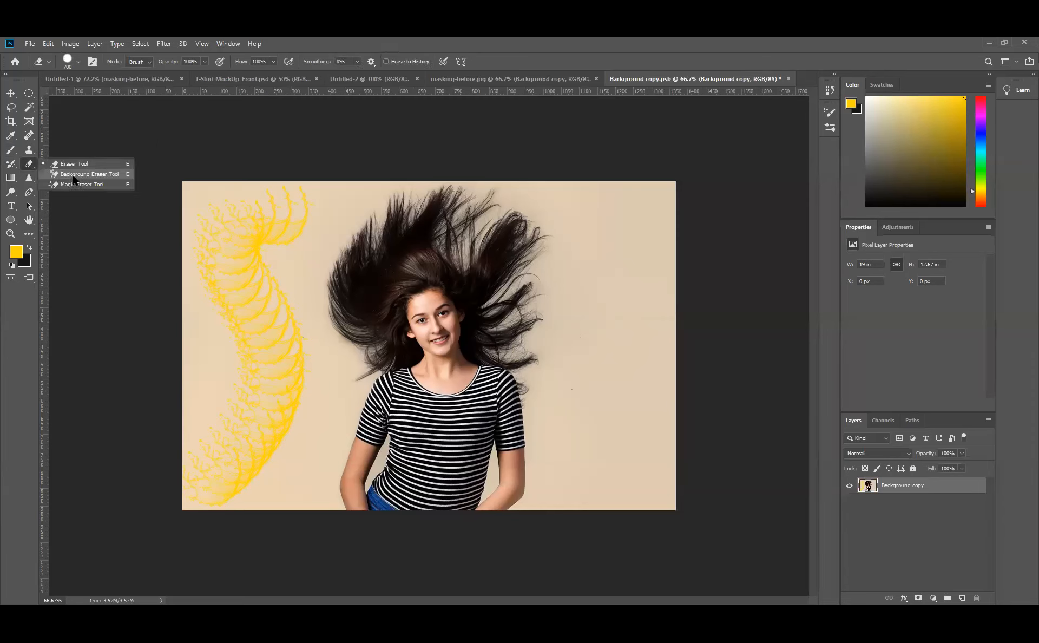
click(75, 176)
key(bracketright)
key(bracketright)
key(bracketright)
key(bracketright)
key(bracketright)
key(bracketright)
key(bracketright)
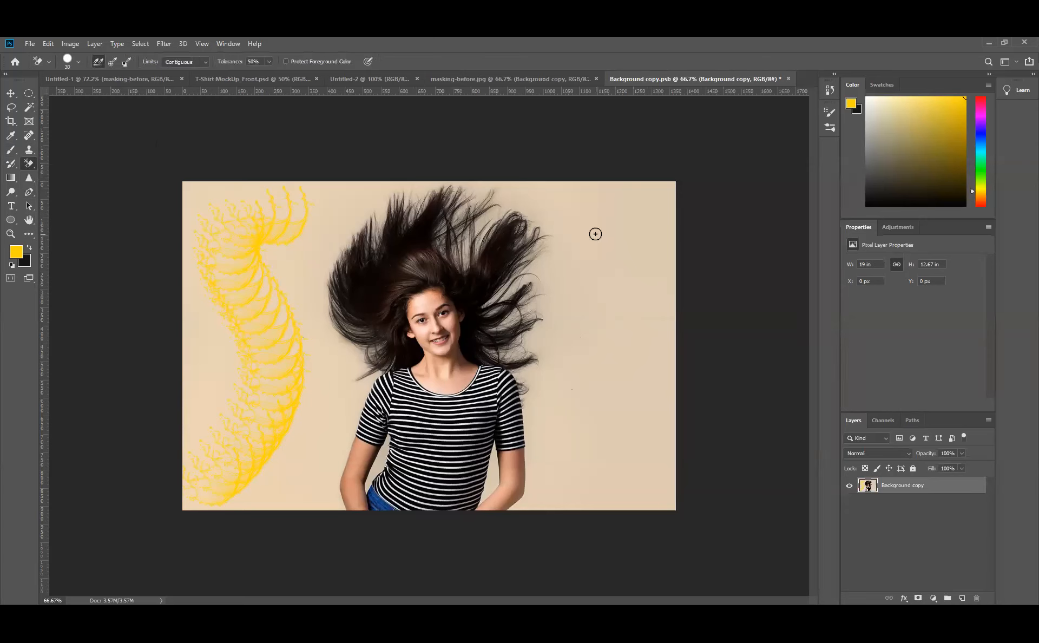
key(bracketright)
key(bracketright)
key(bracketright)
key(bracketright)
key(bracketright)
key(bracketright)
Try to erase the beige background right of the hair with Contiguous limits, and undo the strokes
click(661, 196)
mouse_move(592, 198)
mouse_down()
mouse_move(536, 179)
mouse_move(512, 205)
mouse_move(575, 267)
mouse_move(569, 281)
mouse_move(536, 272)
mouse_move(594, 245)
mouse_move(646, 243)
mouse_move(635, 317)
mouse_move(653, 255)
mouse_move(652, 310)
mouse_move(609, 327)
mouse_move(554, 315)
mouse_move(527, 288)
mouse_move(509, 287)
mouse_move(487, 236)
mouse_move(566, 225)
mouse_up()
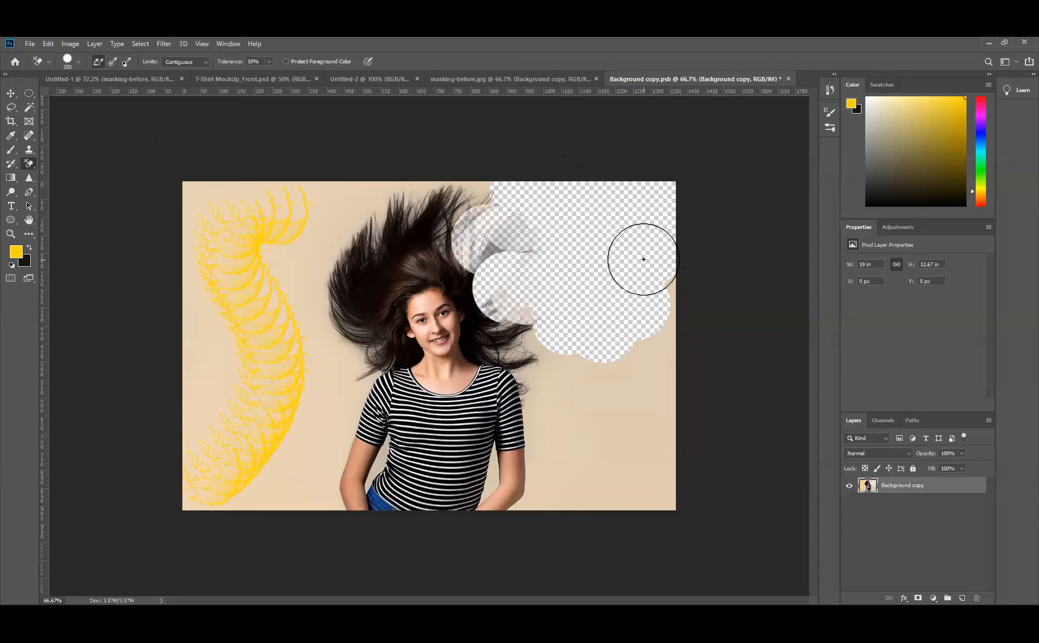
key(ctrl+z)
key(ctrl+z)
Set the Background Eraser's limits to Discontiguous and erase the beige background above and right of the hair
click(184, 62)
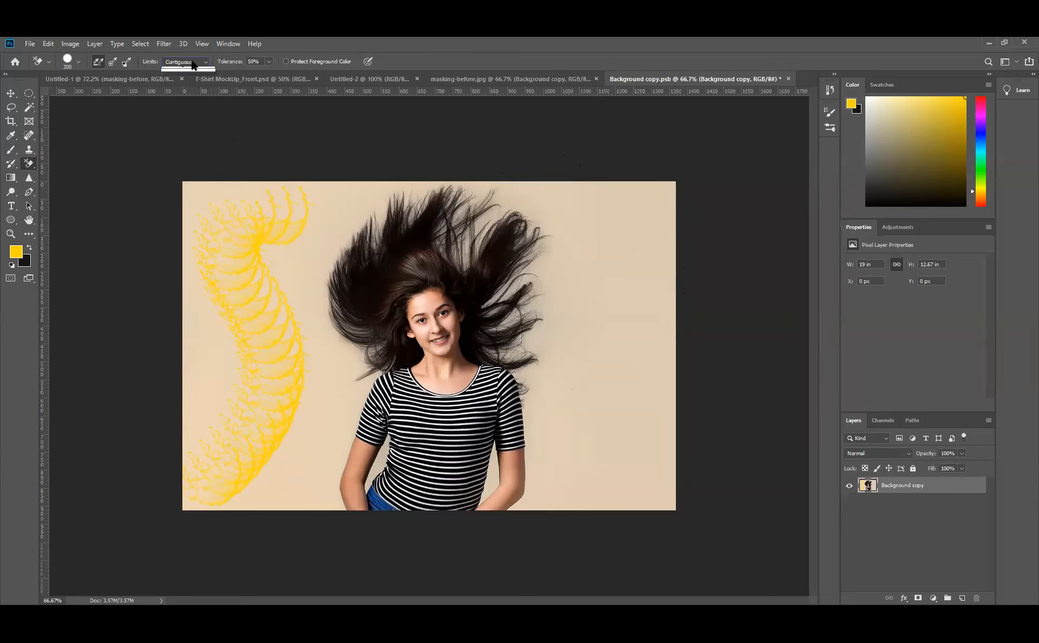
click(113, 60)
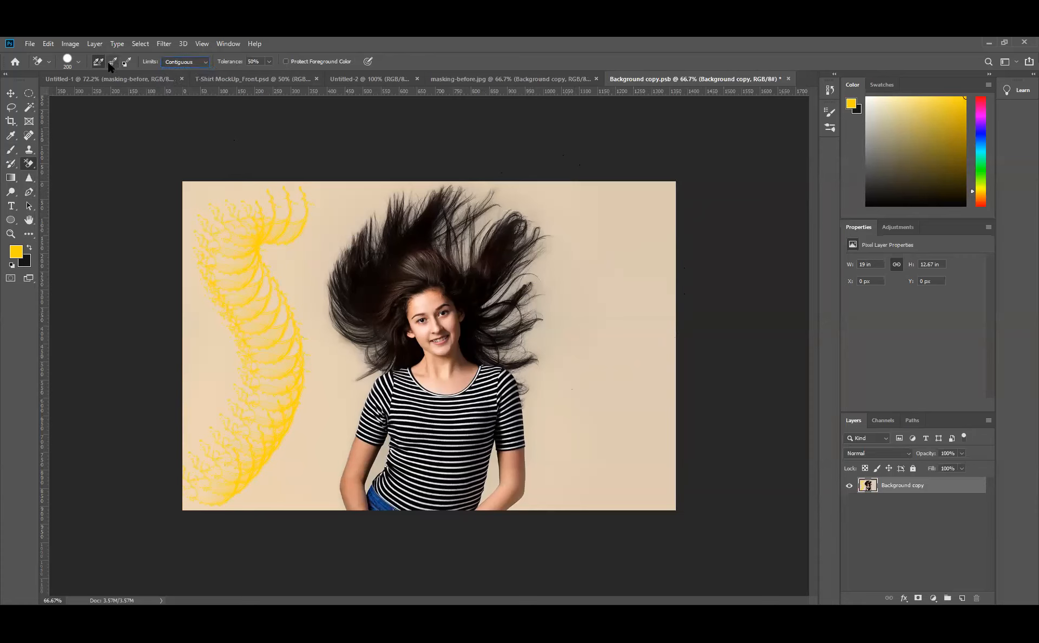
click(184, 62)
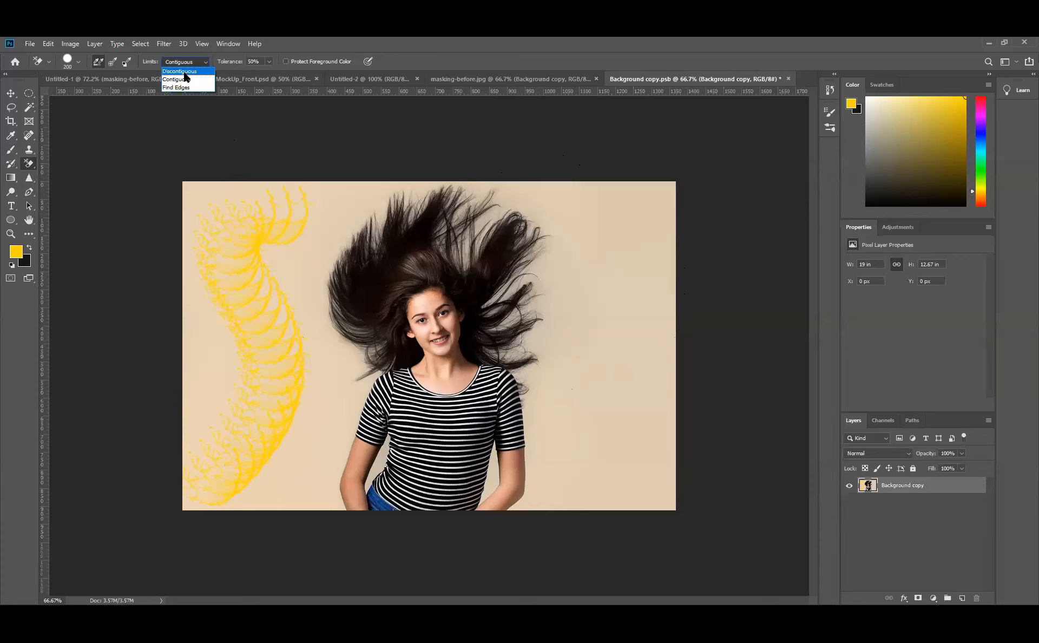
click(181, 70)
mouse_move(657, 199)
mouse_down()
mouse_move(544, 219)
mouse_move(508, 215)
mouse_move(458, 185)
mouse_move(405, 187)
mouse_move(477, 192)
mouse_move(482, 226)
mouse_move(554, 228)
mouse_move(577, 338)
mouse_move(650, 317)
mouse_move(477, 191)
mouse_move(638, 321)
mouse_move(653, 241)
mouse_move(673, 348)
mouse_up()
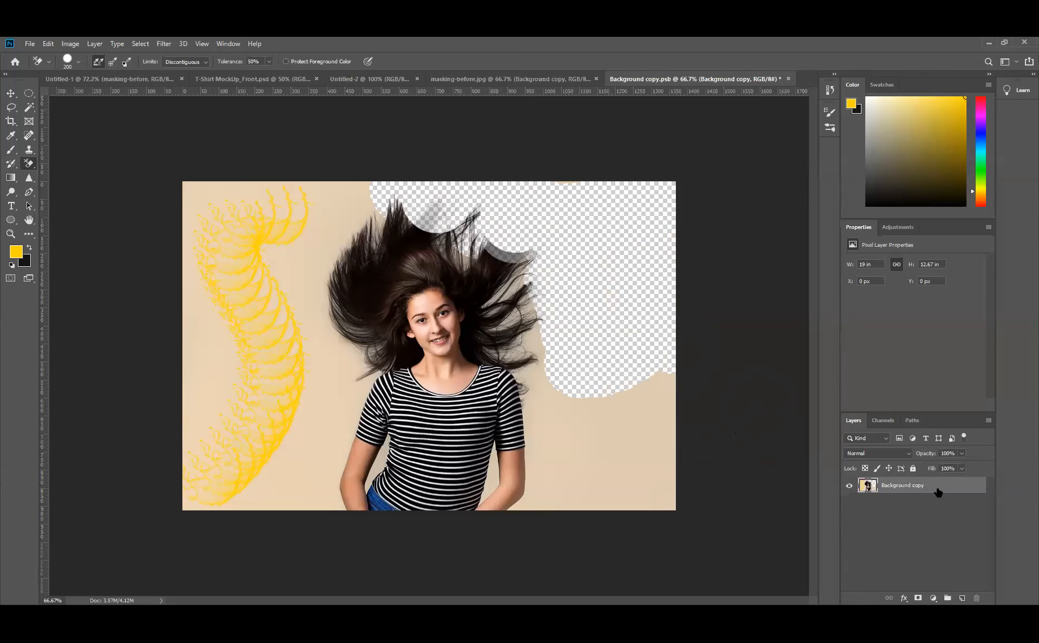
Save the edited smart object contents and return to masking-before.jpg
key(ctrl+s)
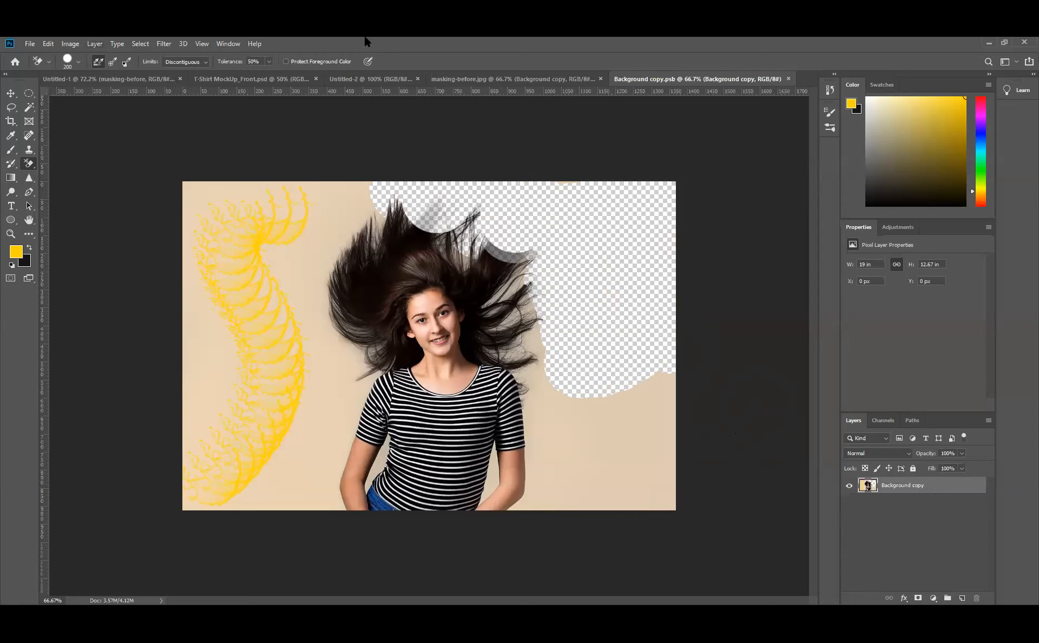
click(444, 81)
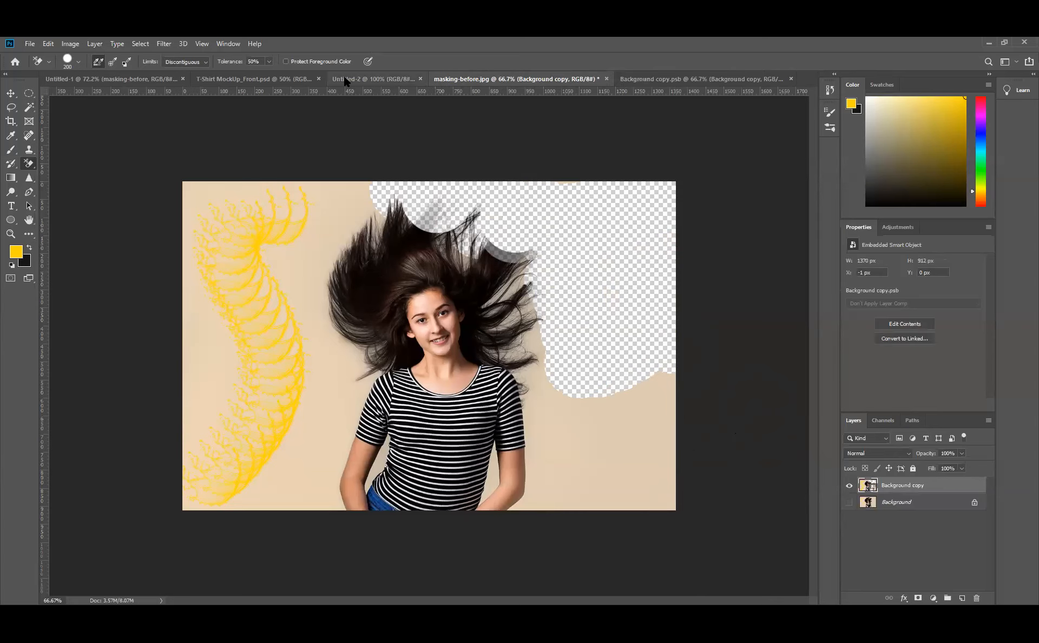
Close the Untitled-2 and Untitled-1 documents without saving and return to masking-before.jpg
click(363, 81)
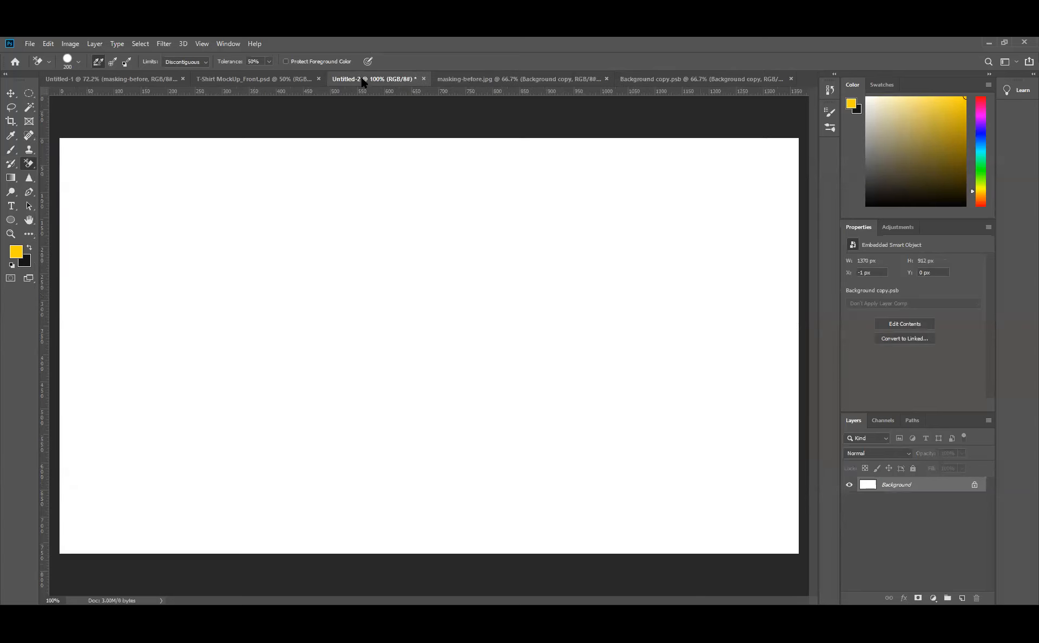
click(424, 79)
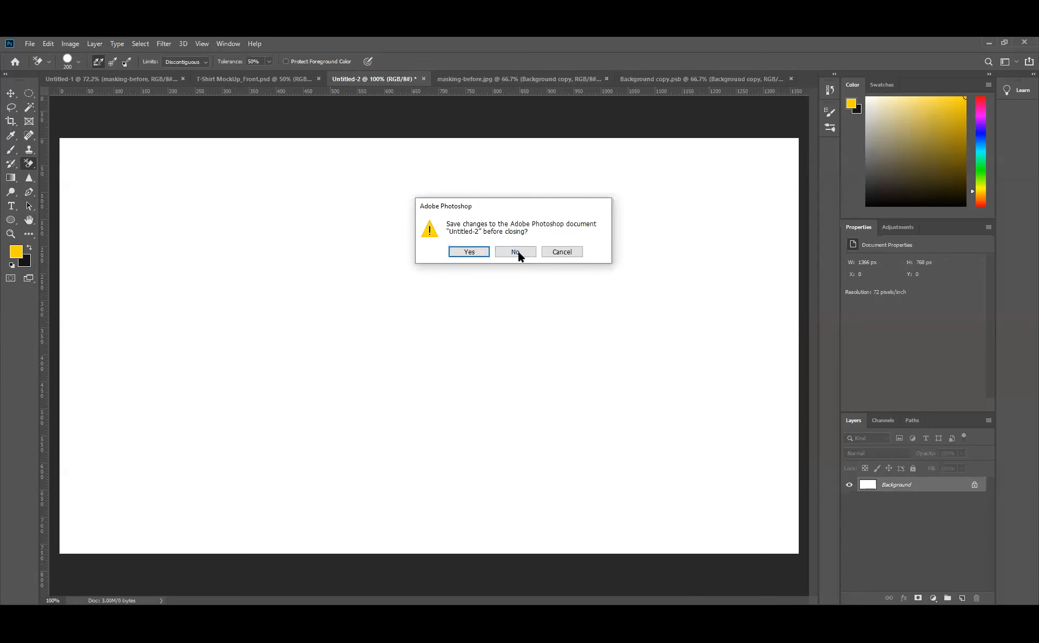
click(517, 251)
click(296, 81)
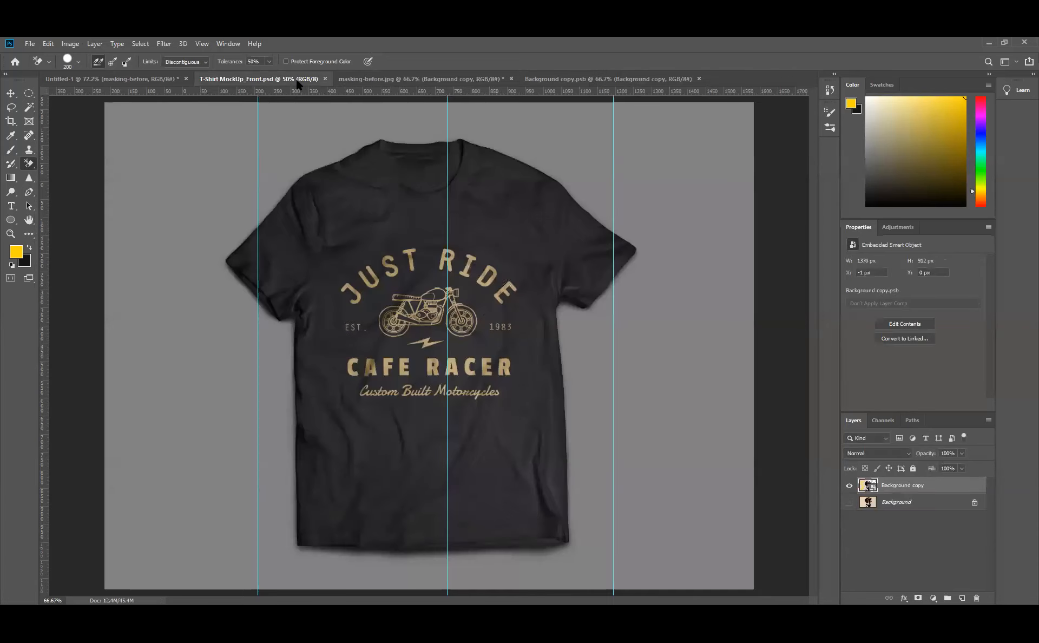
click(139, 80)
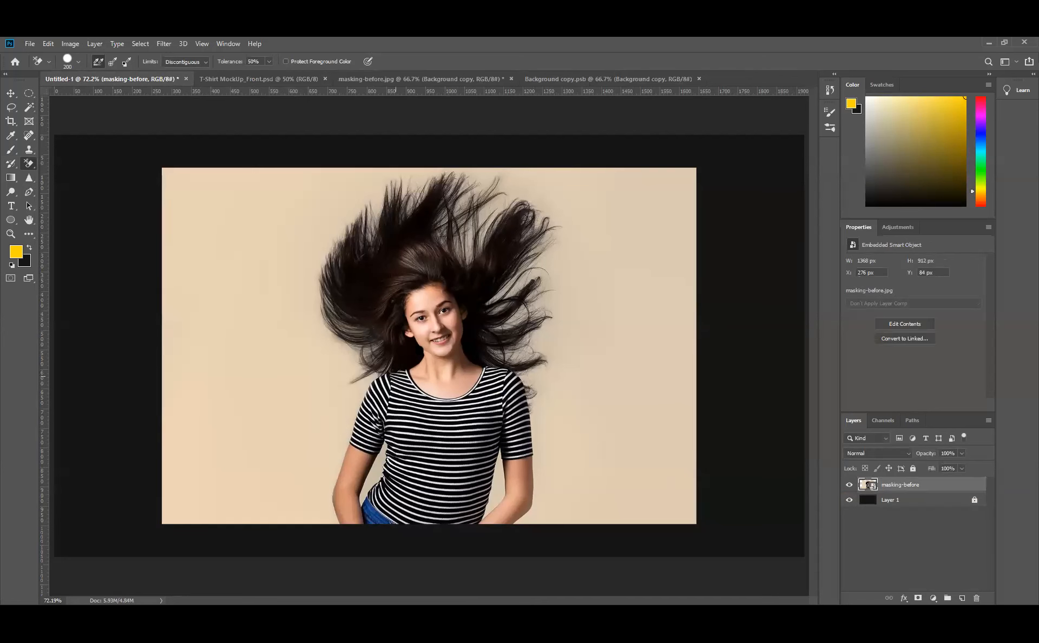
click(187, 79)
click(514, 252)
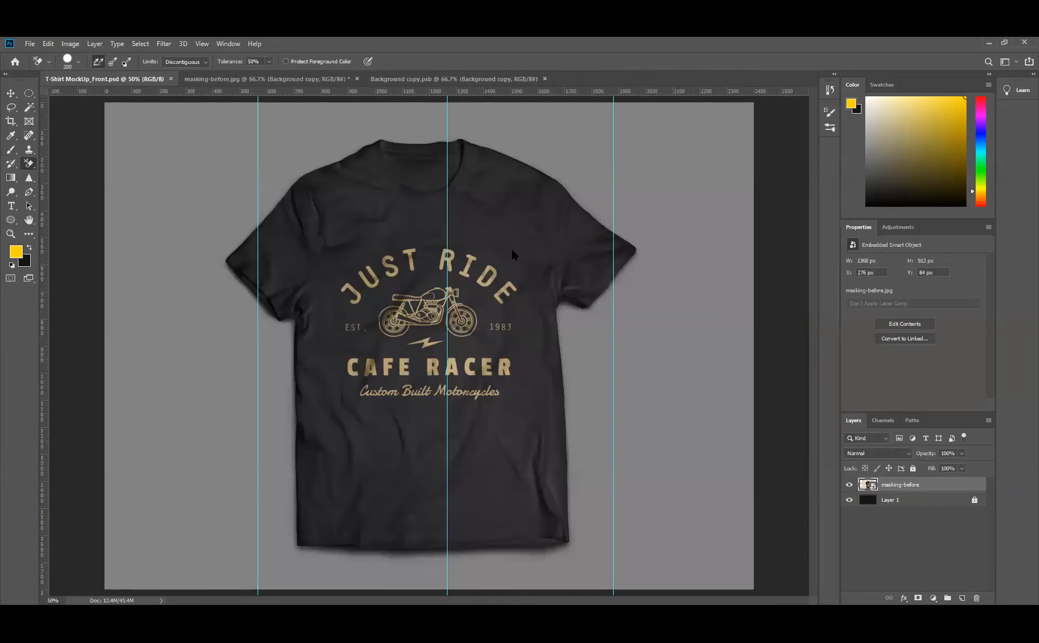
click(308, 79)
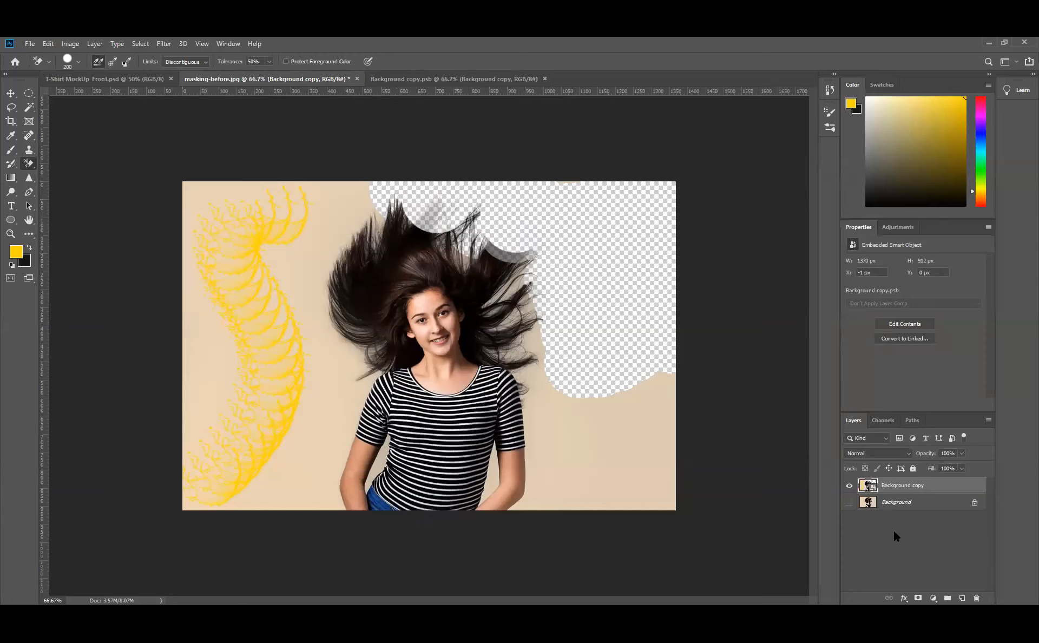
Compare masking-before.jpg with the Background layer shown and hidden, check the Background copy.psb contents, and return to masking-before.jpg
click(850, 502)
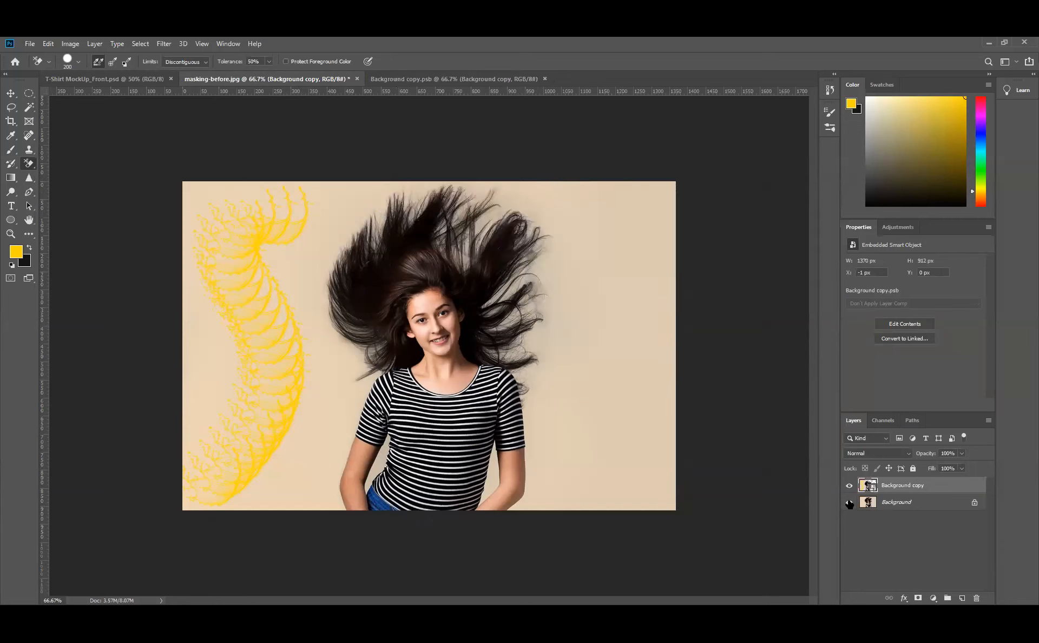
click(850, 502)
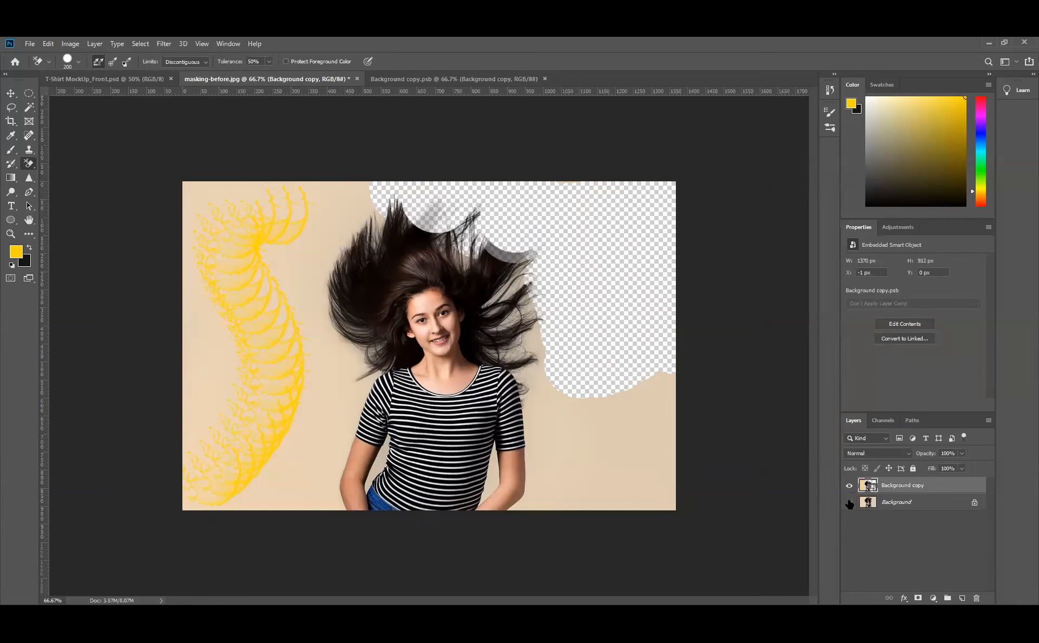
click(459, 81)
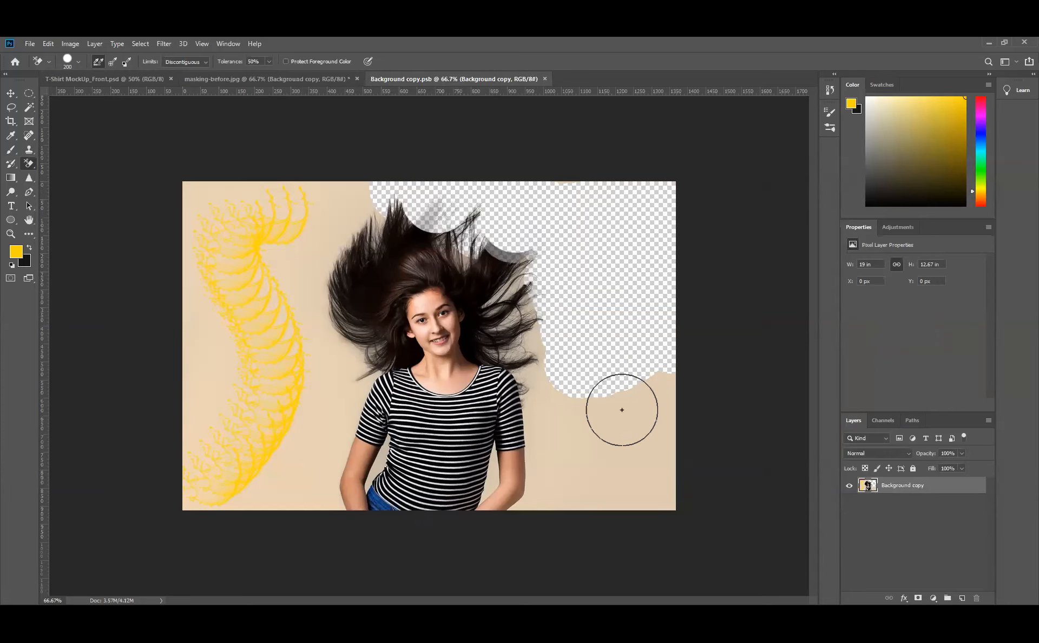
click(284, 80)
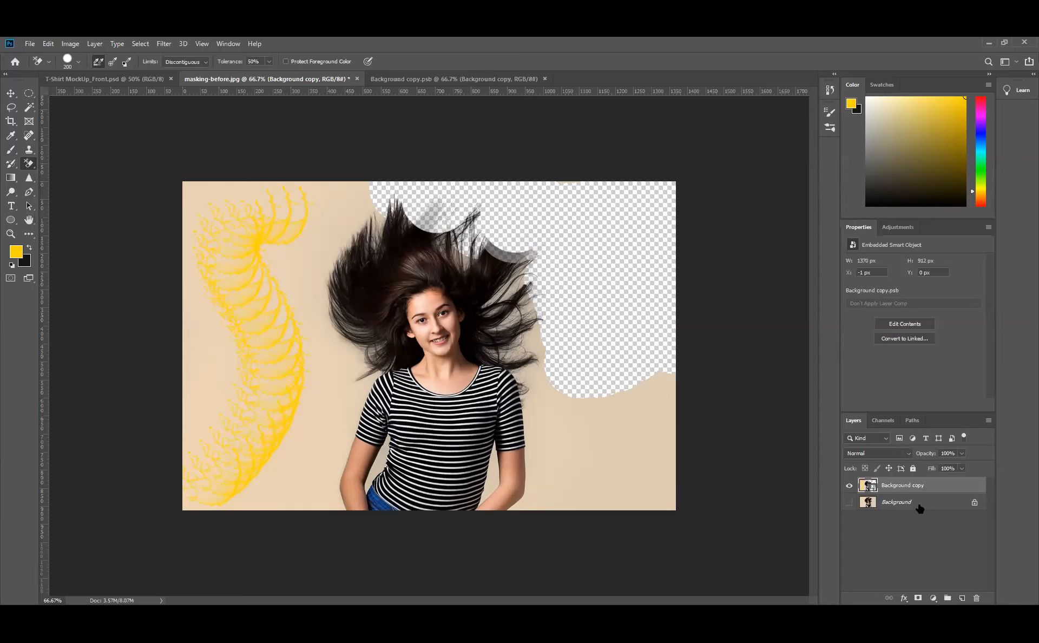
Show the Background layer and review the commands available for the Background copy smart object layer
click(849, 502)
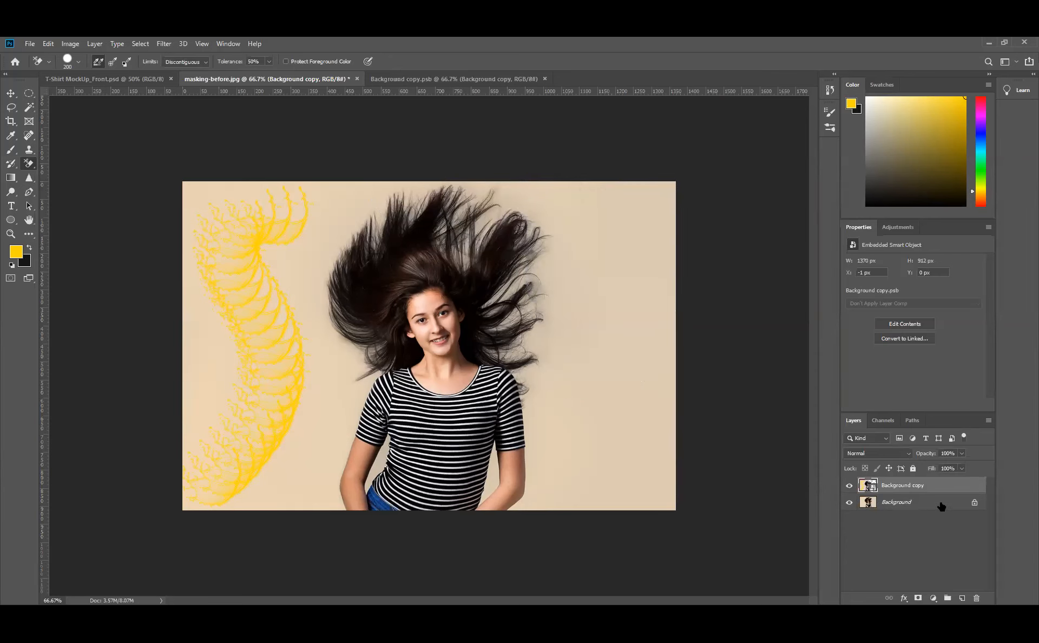
click(942, 506)
click(940, 492)
right_click(935, 487)
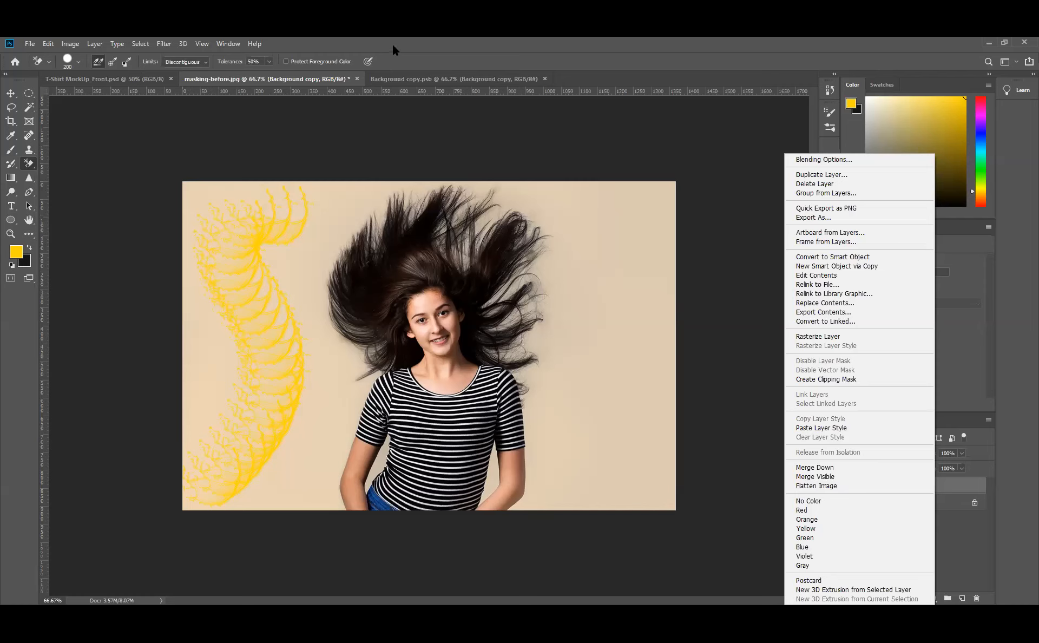
click(402, 86)
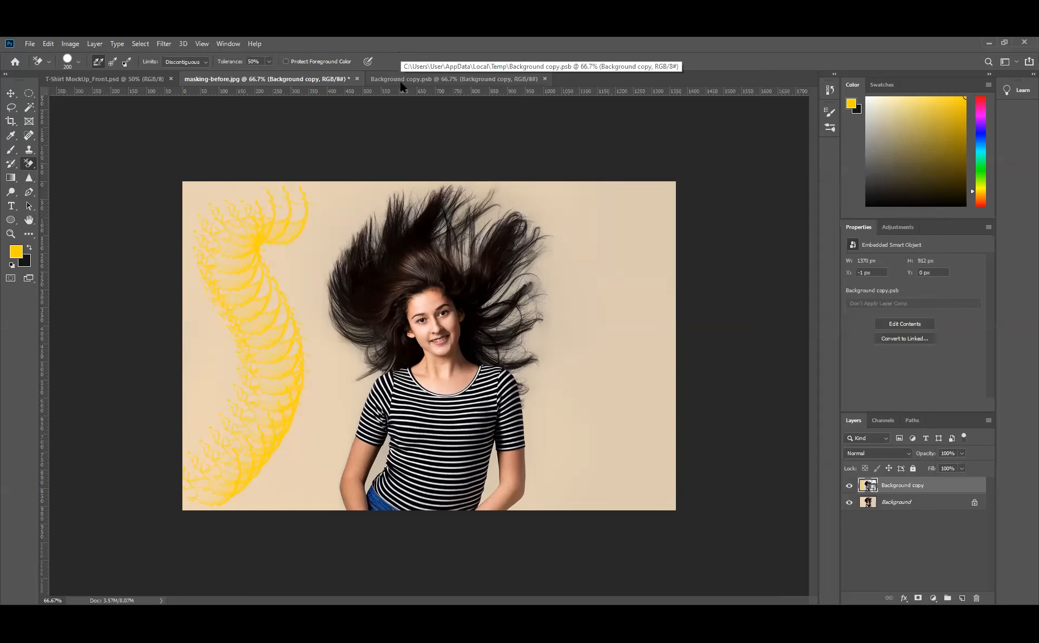
click(456, 80)
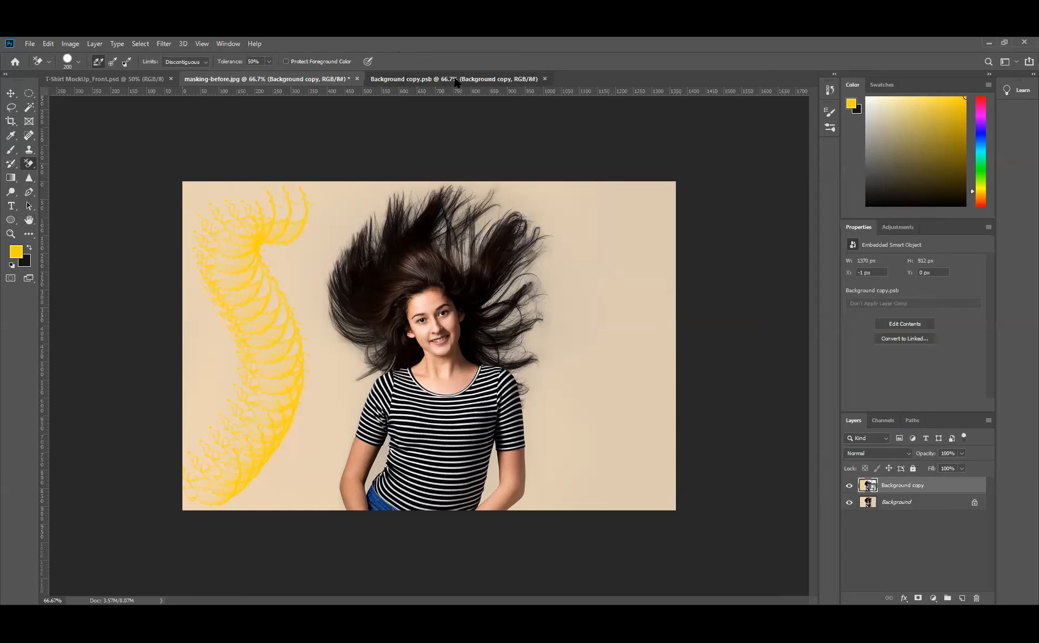
Close Background copy.psb and close masking-before.jpg without saving its changes
click(545, 79)
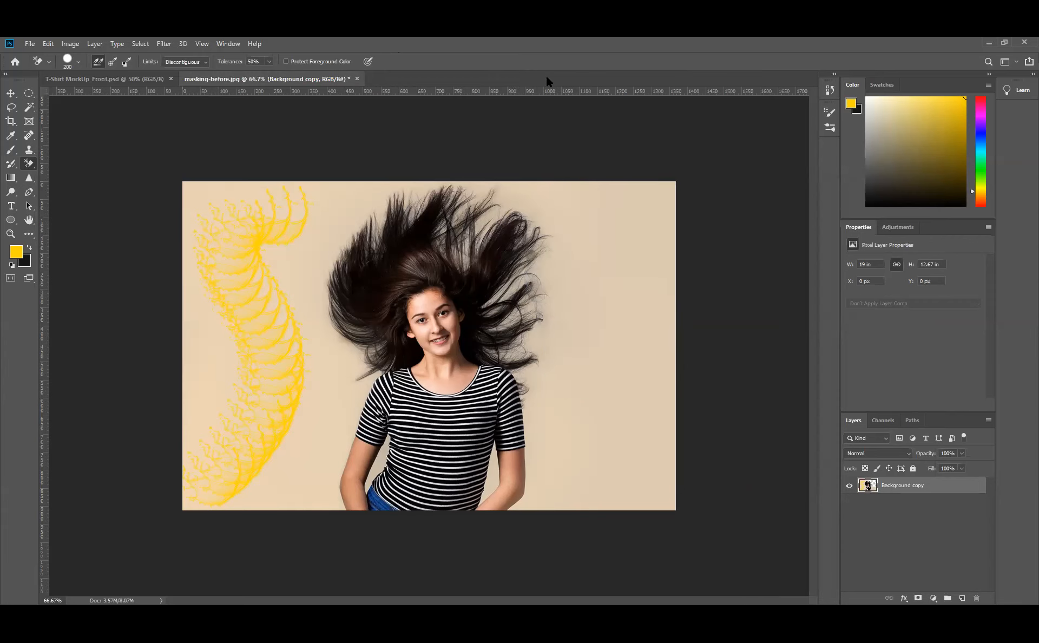
click(357, 79)
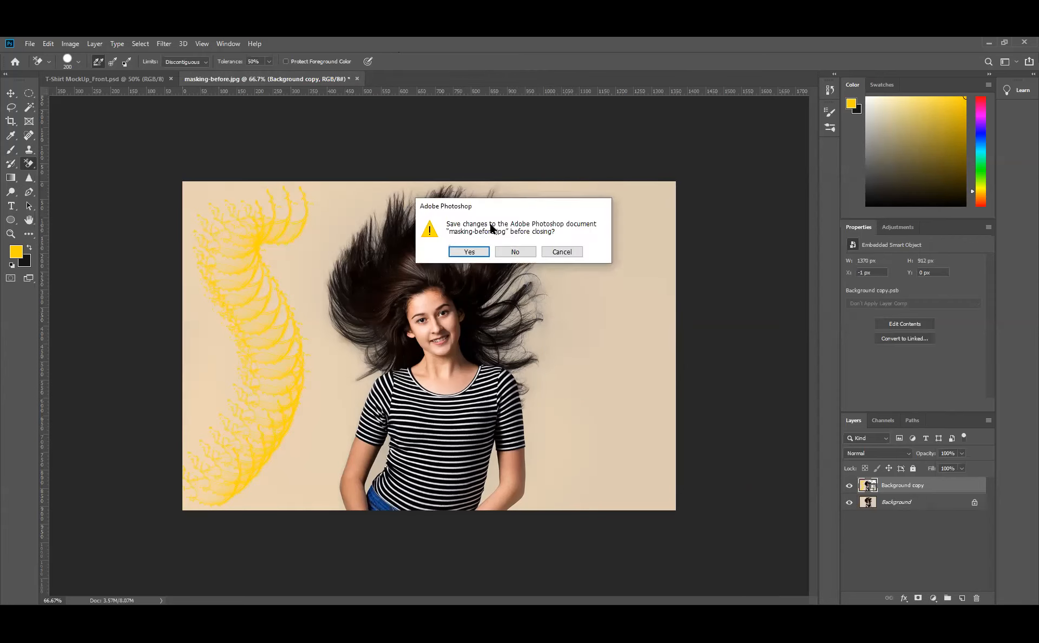
click(514, 252)
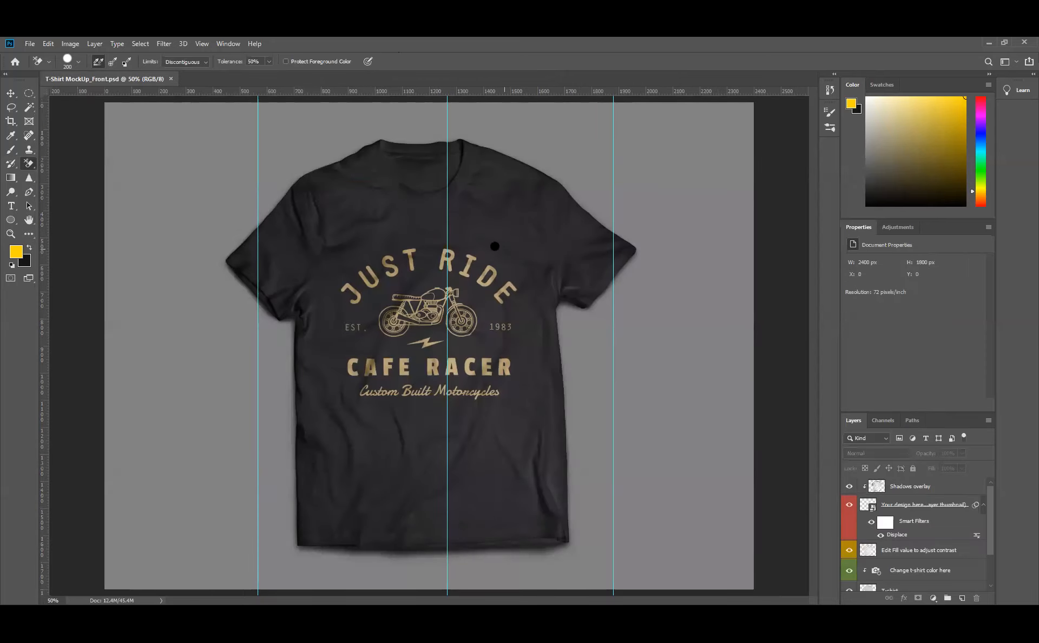
Create a new document from the Web Most Common preset, 1366 x 768 px at 72 ppi, with artboards off
click(30, 44)
click(41, 57)
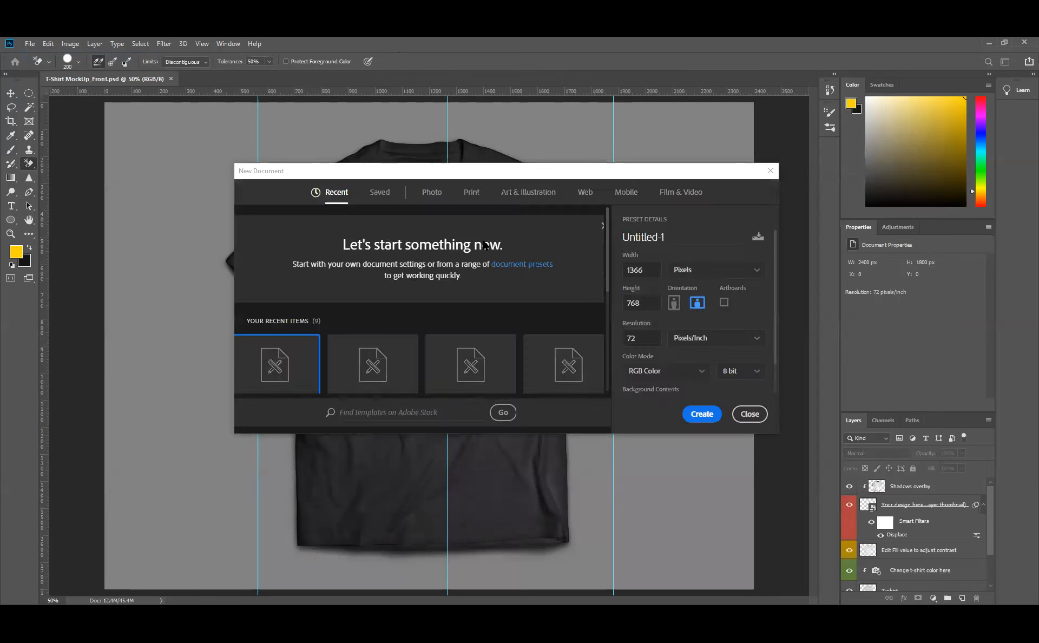
click(587, 194)
click(724, 302)
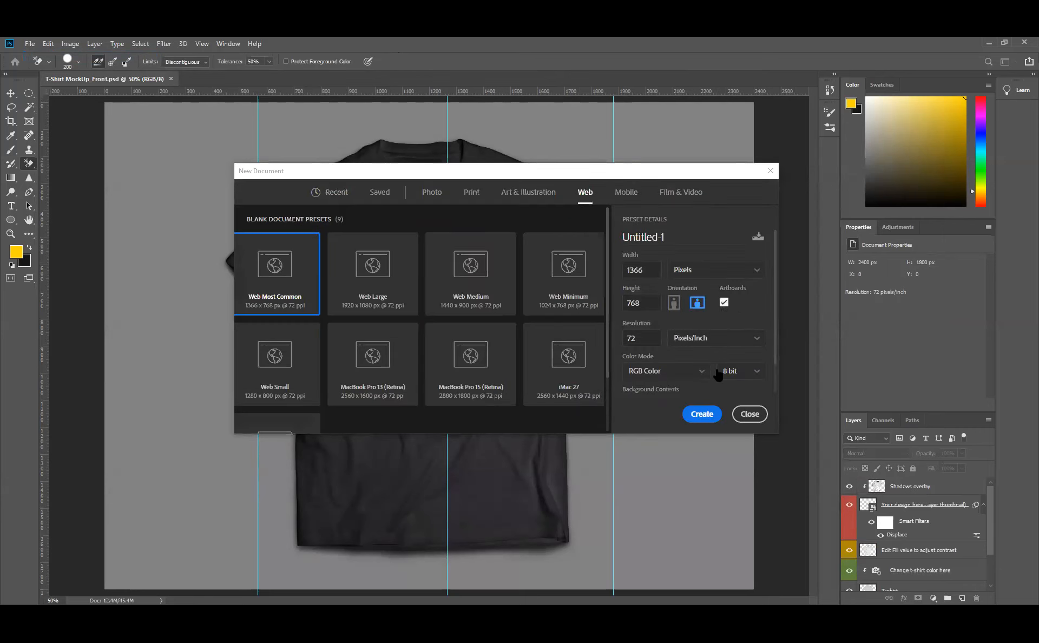
click(698, 414)
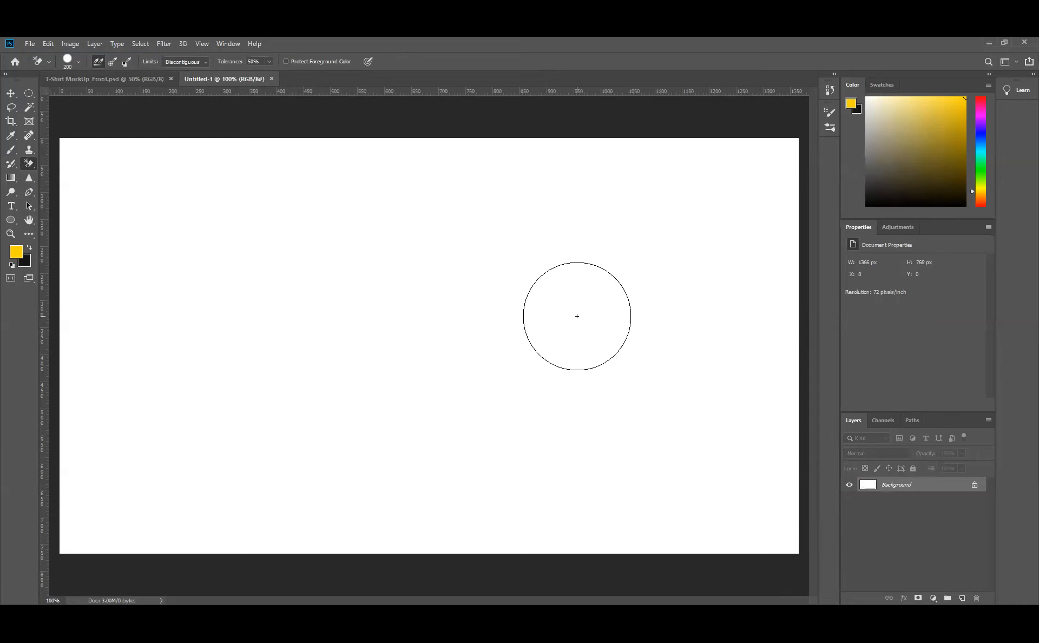
Draw seven separate yellow ellipses of varying sizes, about 72 to 166 px wide, scattered across the canvas
click(15, 221)
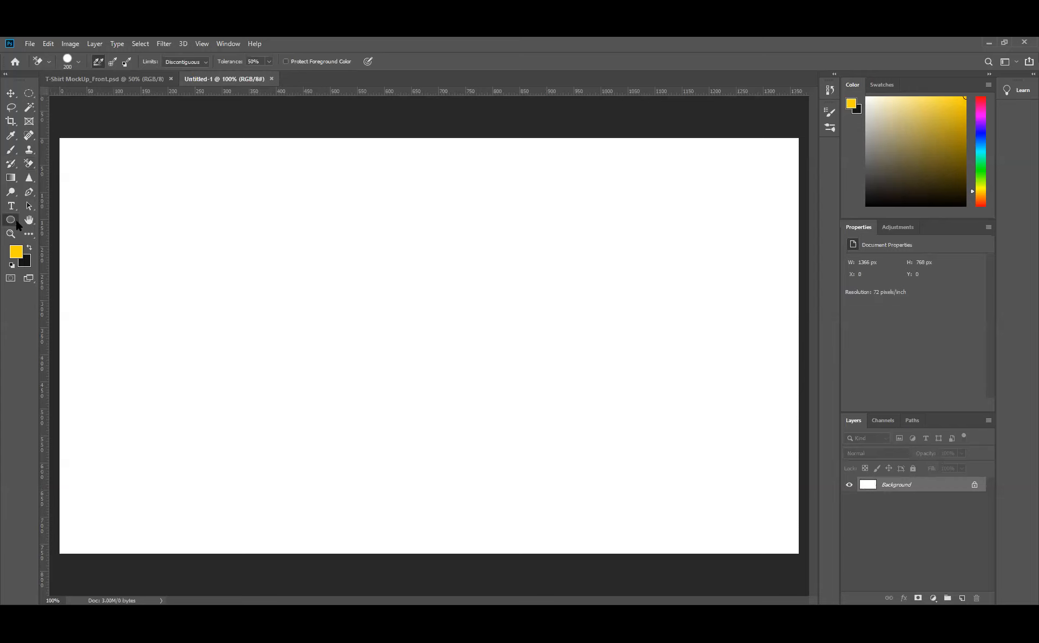
drag(307, 226, 390, 309)
drag(231, 293, 294, 372)
drag(366, 359, 455, 413)
drag(494, 267, 551, 335)
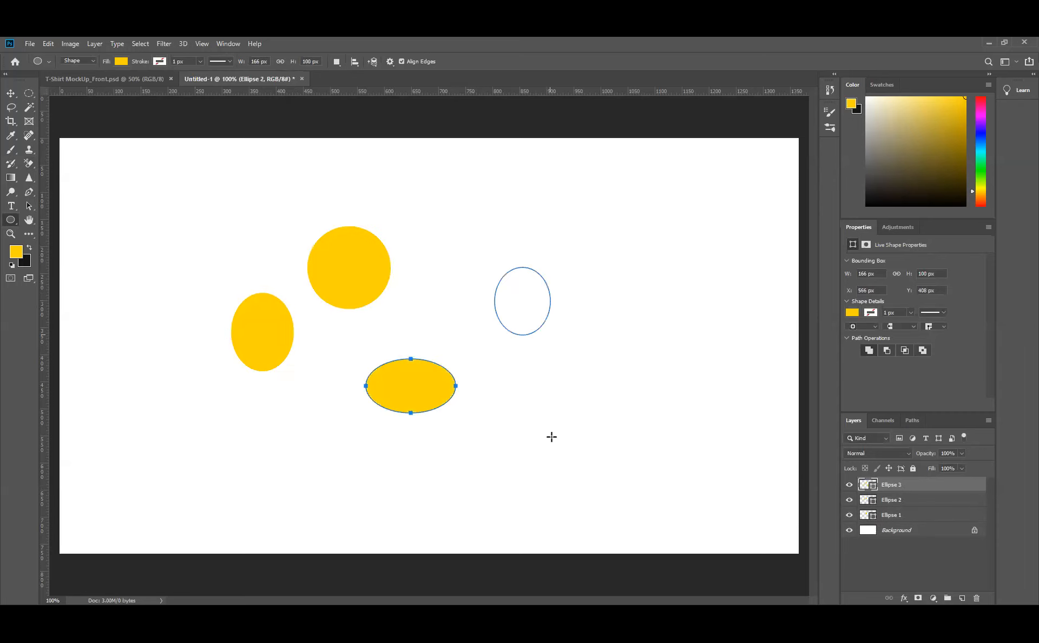
drag(526, 416, 605, 496)
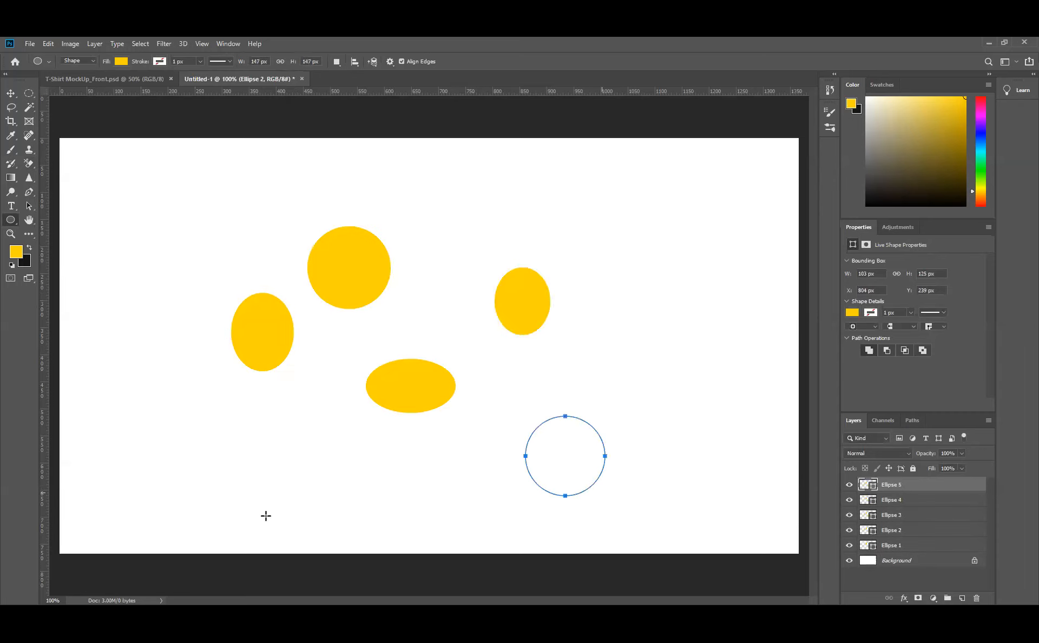
drag(266, 515, 204, 464)
drag(384, 472, 424, 513)
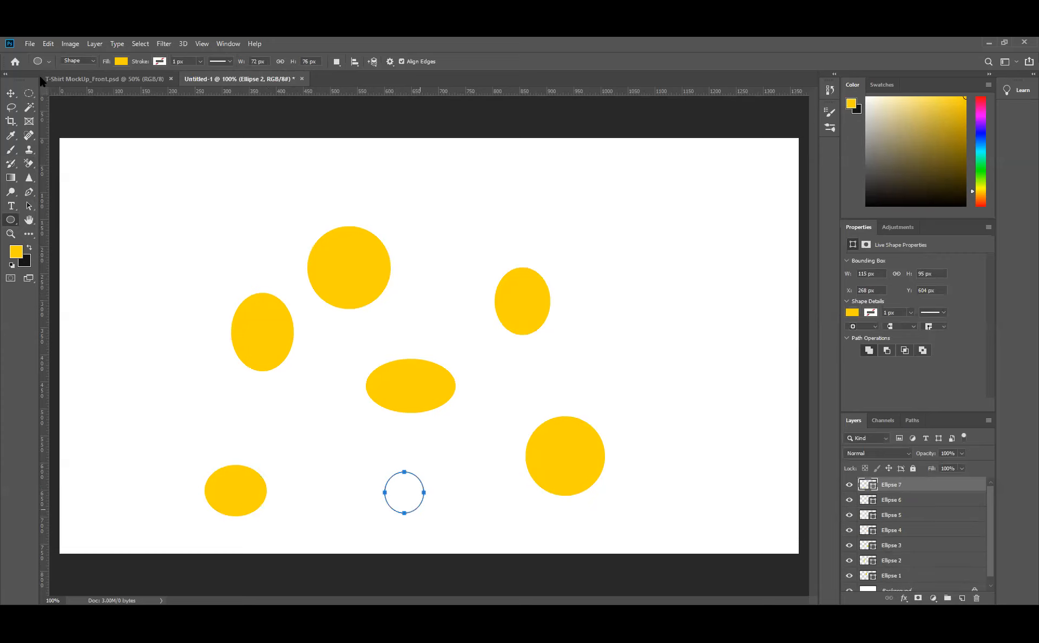
Fill the small lower-centre circle, the large lower-right circle and the wide central ellipse with the black background colour
click(11, 94)
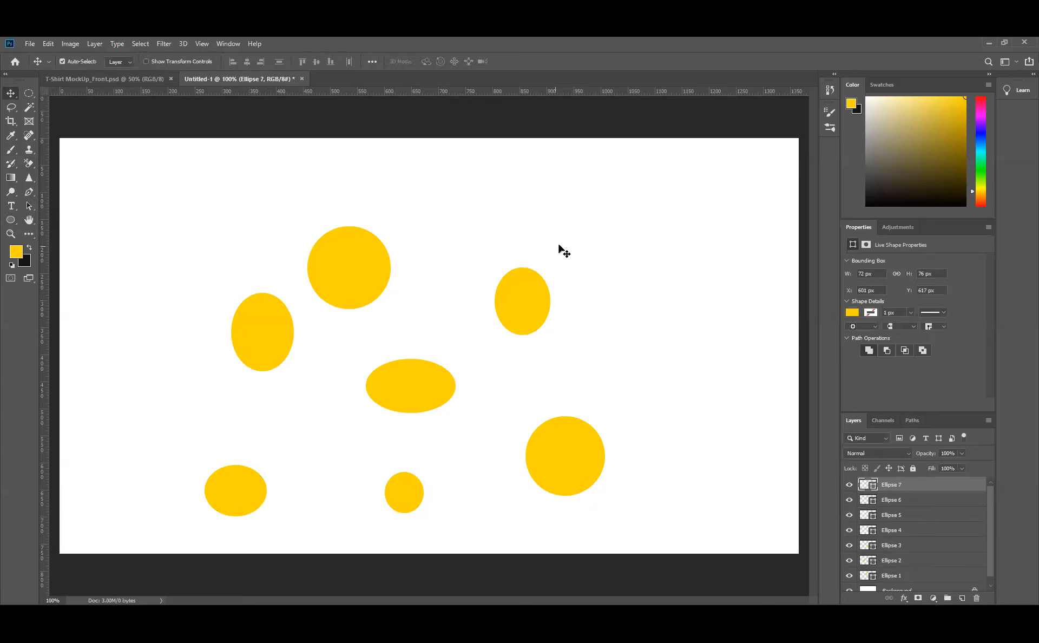
click(610, 218)
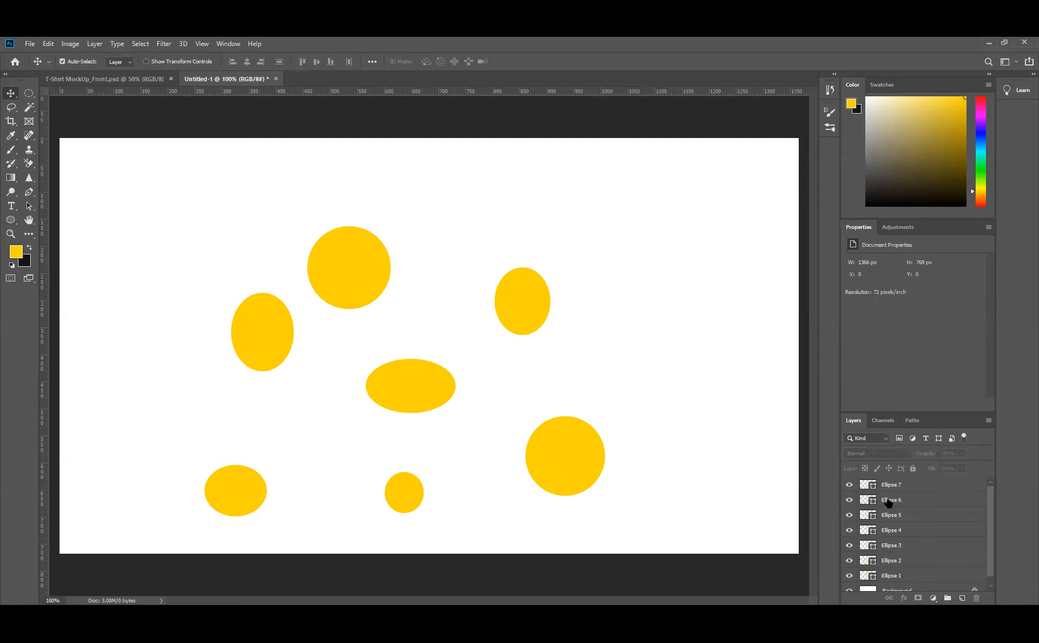
click(939, 487)
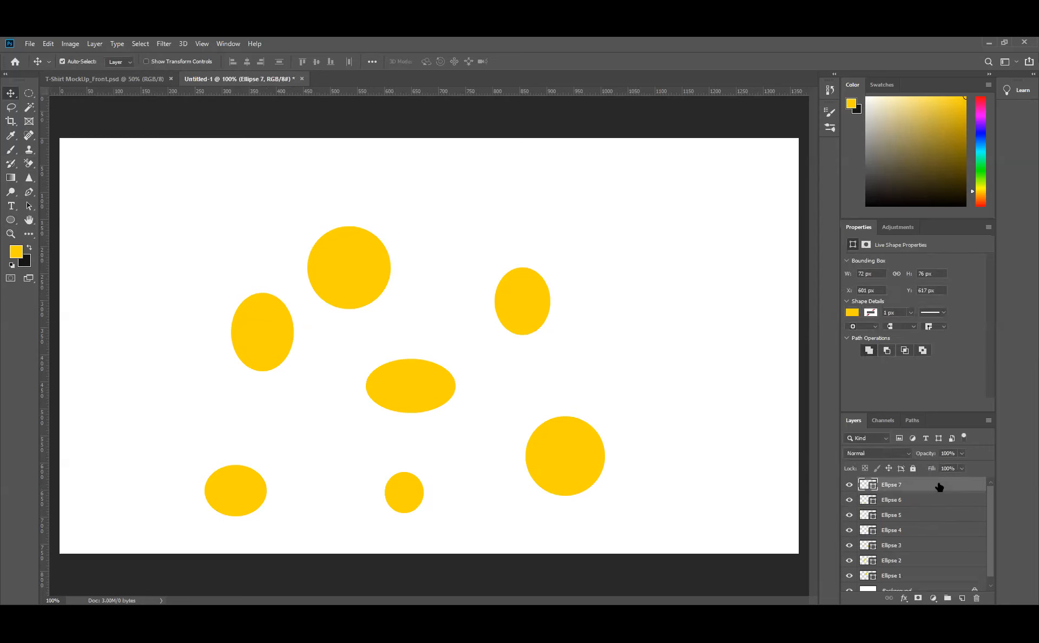
key(ctrl+BackSpace)
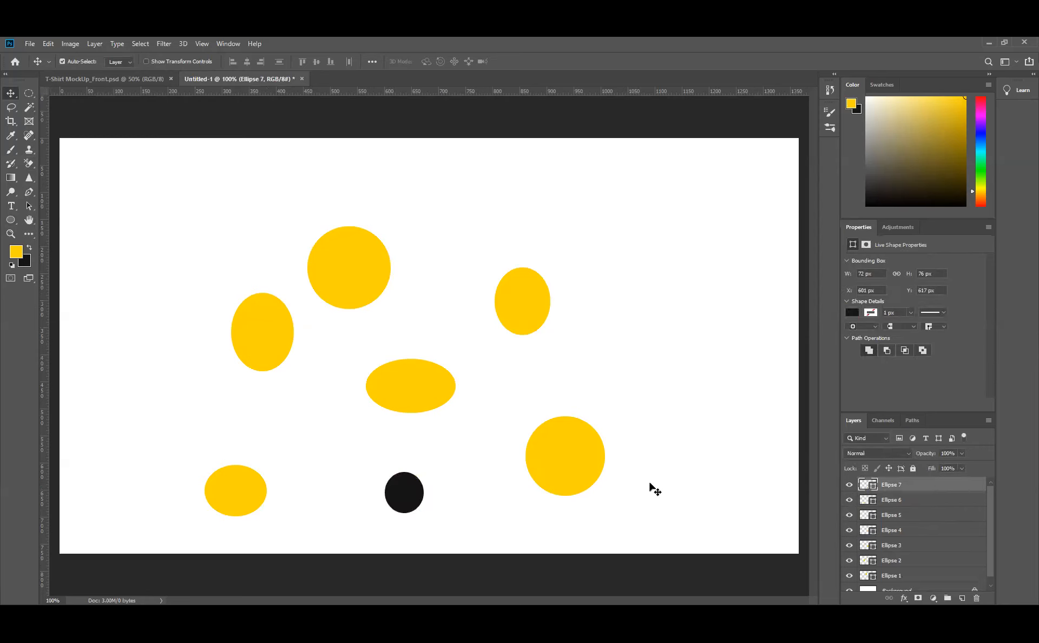
click(577, 465)
key(ctrl+BackSpace)
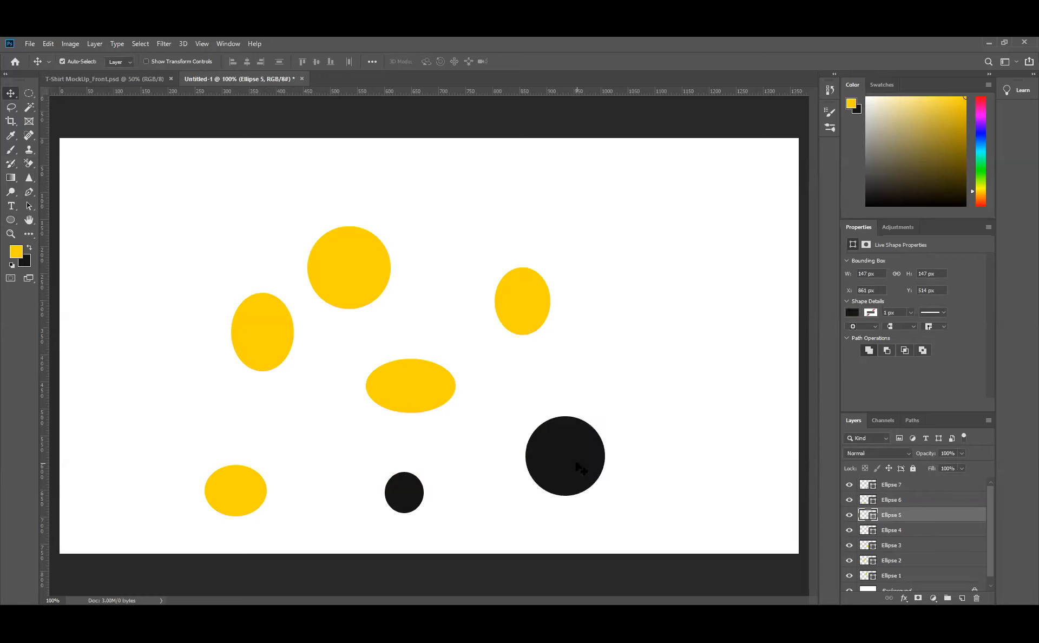
click(421, 393)
key(ctrl+BackSpace)
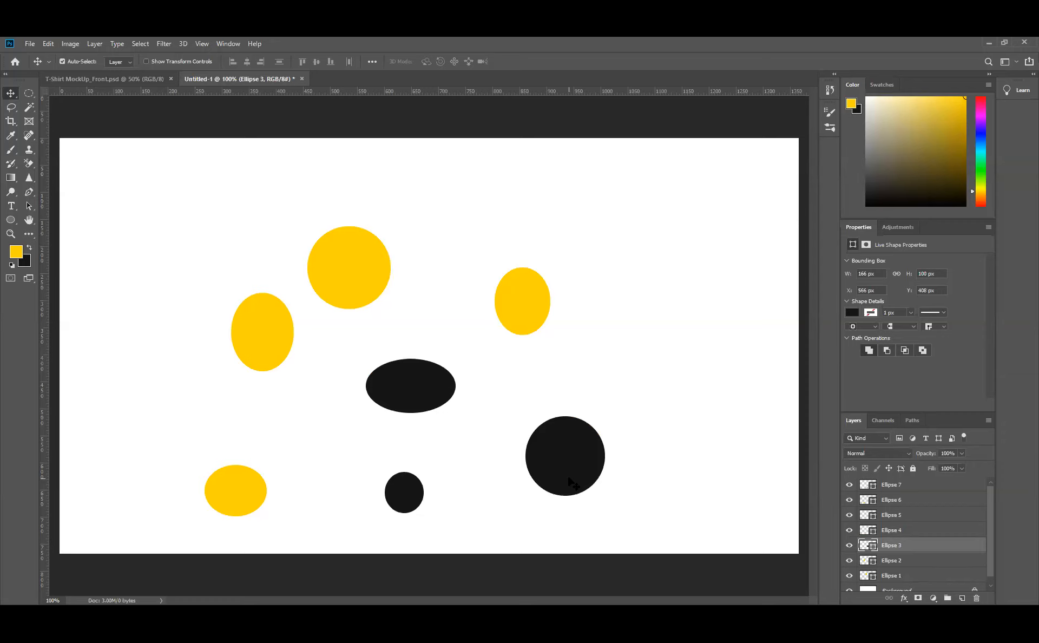
Identify the black shapes' layers by toggling Ellipse 3, 4 and 5, and move the Ellipse 5 layer directly below Ellipse 4
click(850, 547)
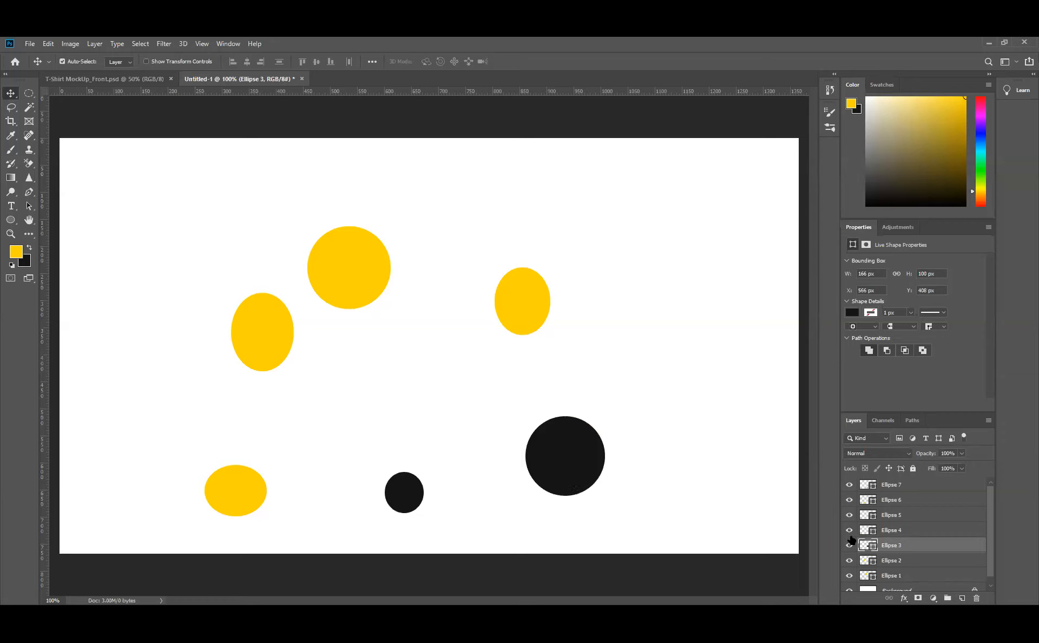
click(850, 544)
click(851, 531)
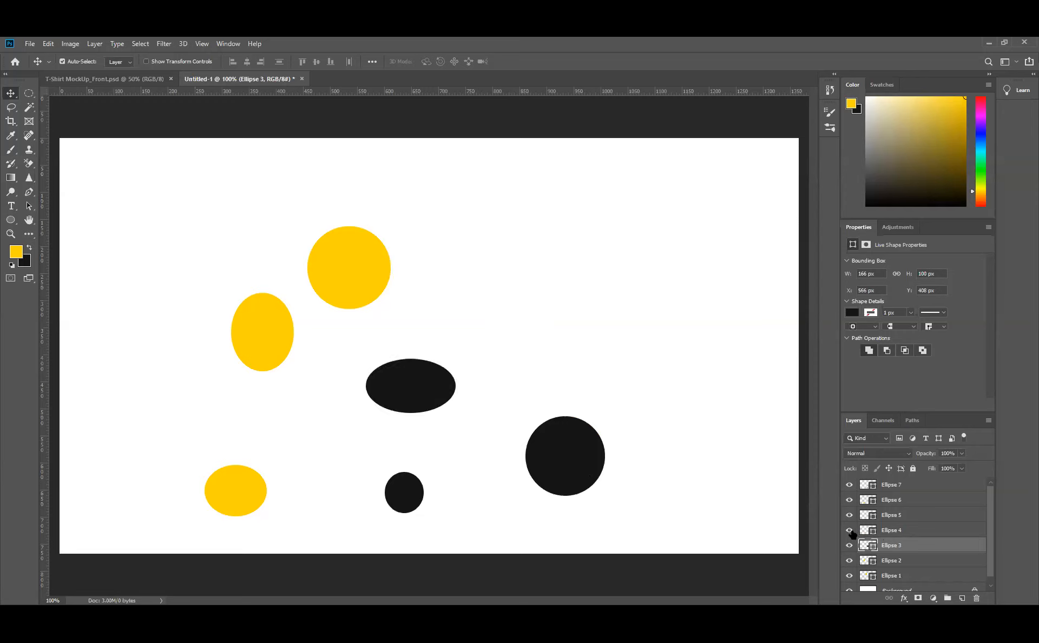
click(851, 531)
click(850, 517)
click(849, 517)
click(849, 516)
click(850, 517)
drag(920, 520, 922, 532)
Locate the small black circle's layer by toggling layer visibility, and move Ellipse 7 between Ellipse 5 and Ellipse 3
click(850, 530)
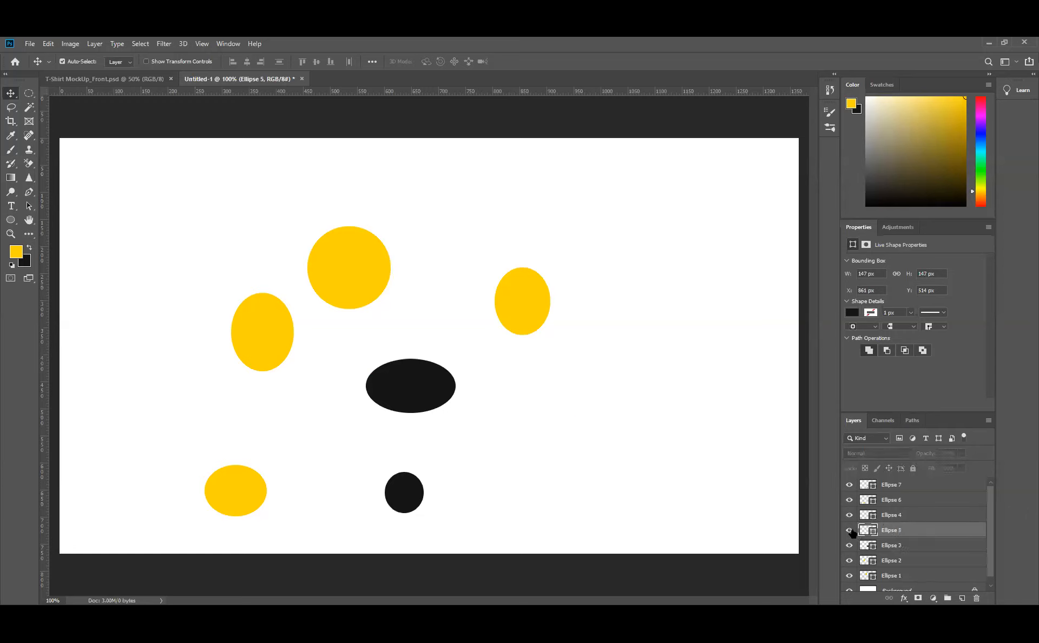
click(850, 532)
click(850, 547)
click(850, 546)
click(850, 500)
click(850, 500)
click(850, 485)
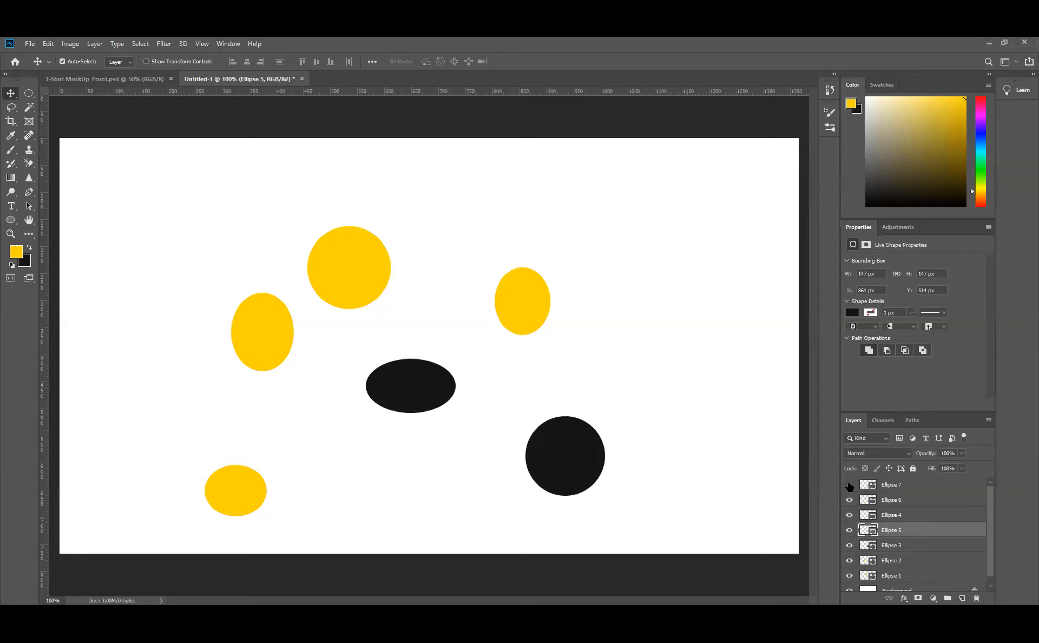
click(850, 485)
click(850, 485)
click(850, 485)
click(932, 486)
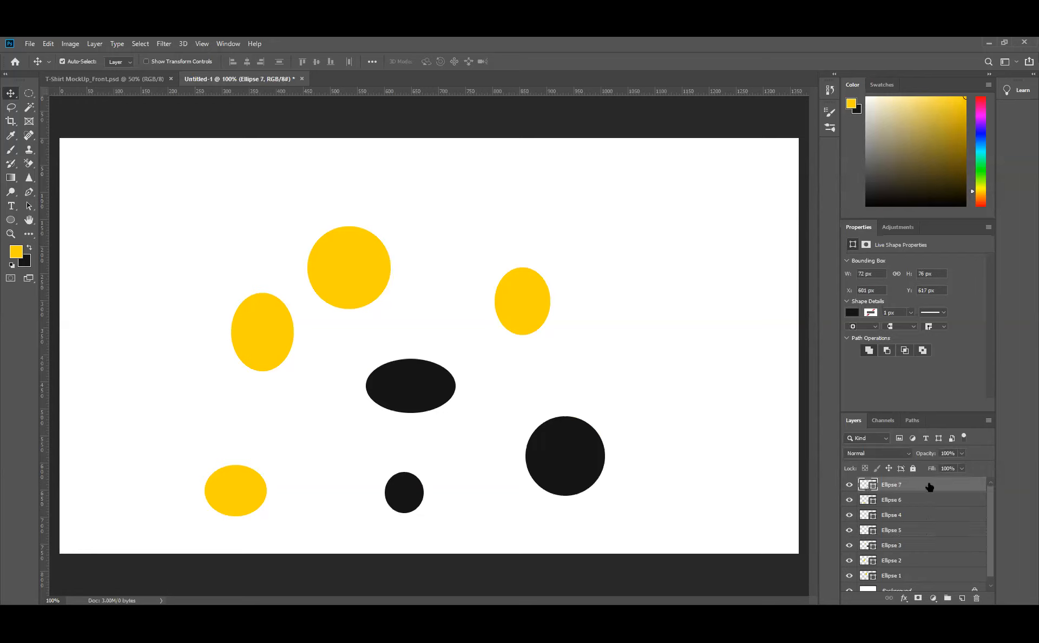
drag(926, 527, 926, 533)
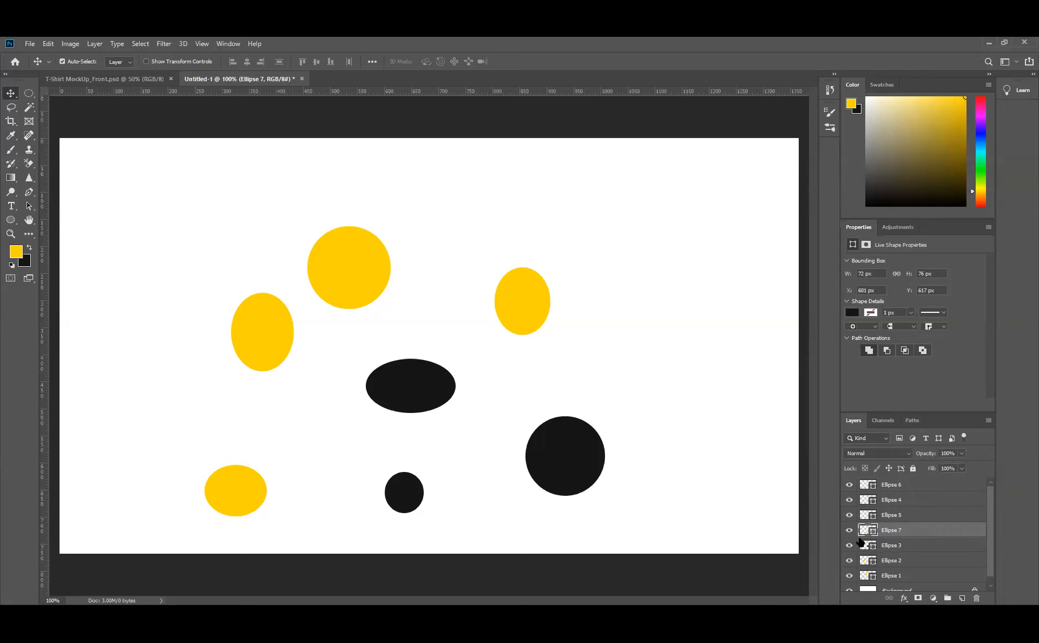
Toggle the visibility of the Ellipse 7, 3, 2 and 5 layers to check which shape each one holds
click(850, 531)
click(849, 531)
click(850, 545)
click(849, 546)
click(850, 561)
click(850, 561)
click(850, 515)
click(850, 514)
click(850, 531)
click(850, 531)
click(850, 546)
click(850, 547)
Link the three black ellipse layers, Ellipse 5, Ellipse 7 and Ellipse 3
click(924, 517)
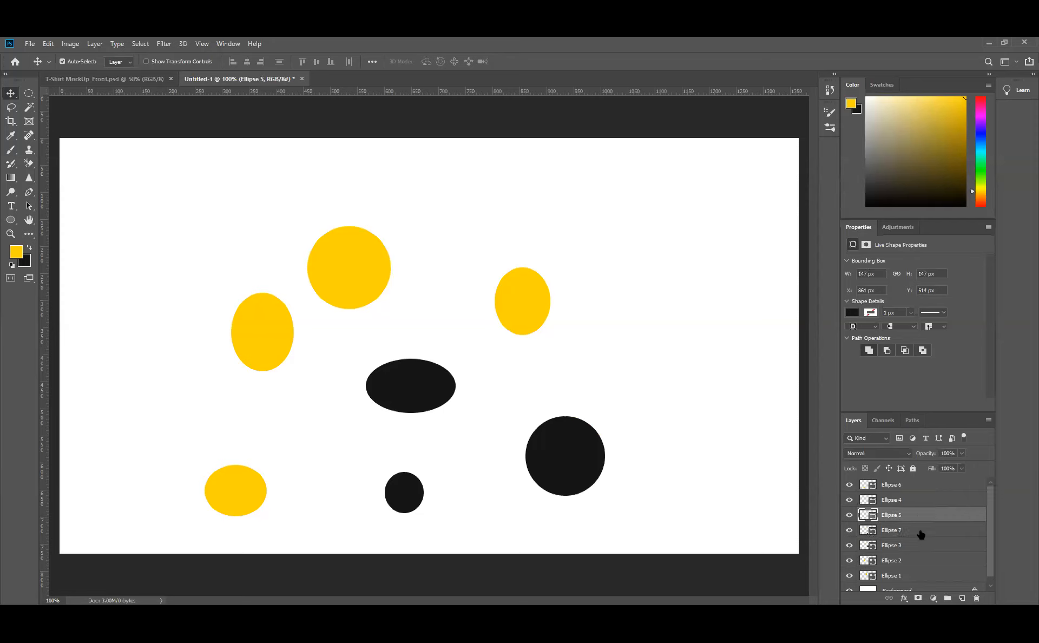
click(921, 533)
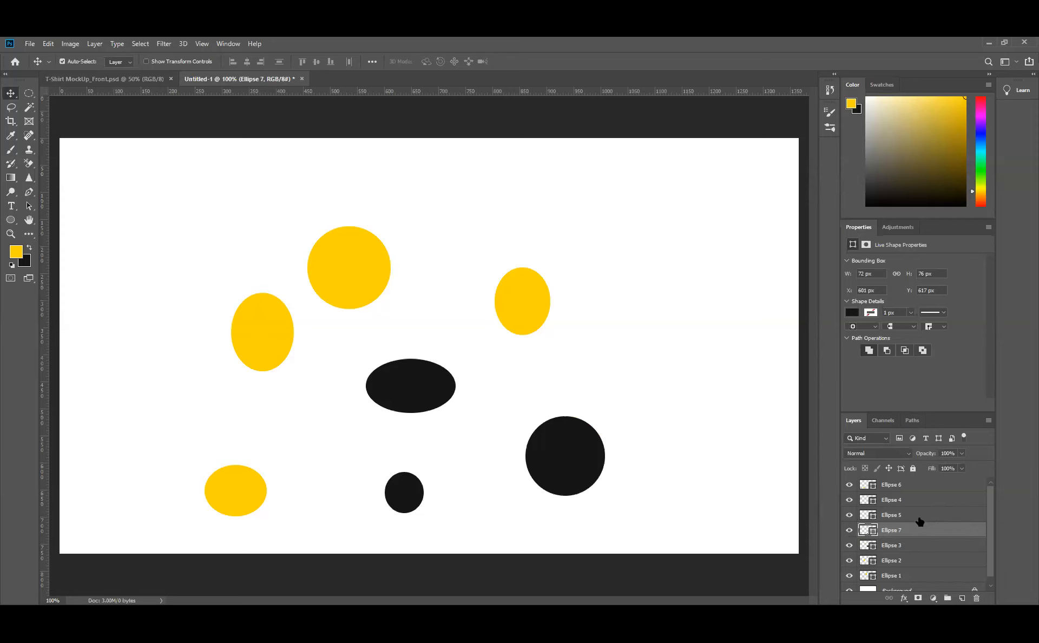
click(920, 519)
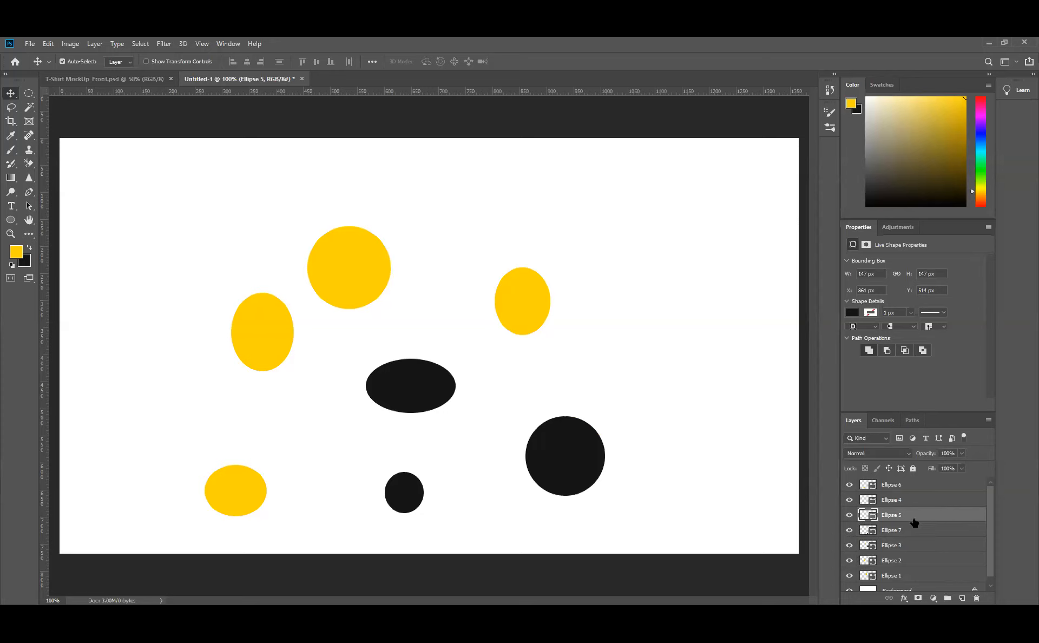
shift+click(943, 547)
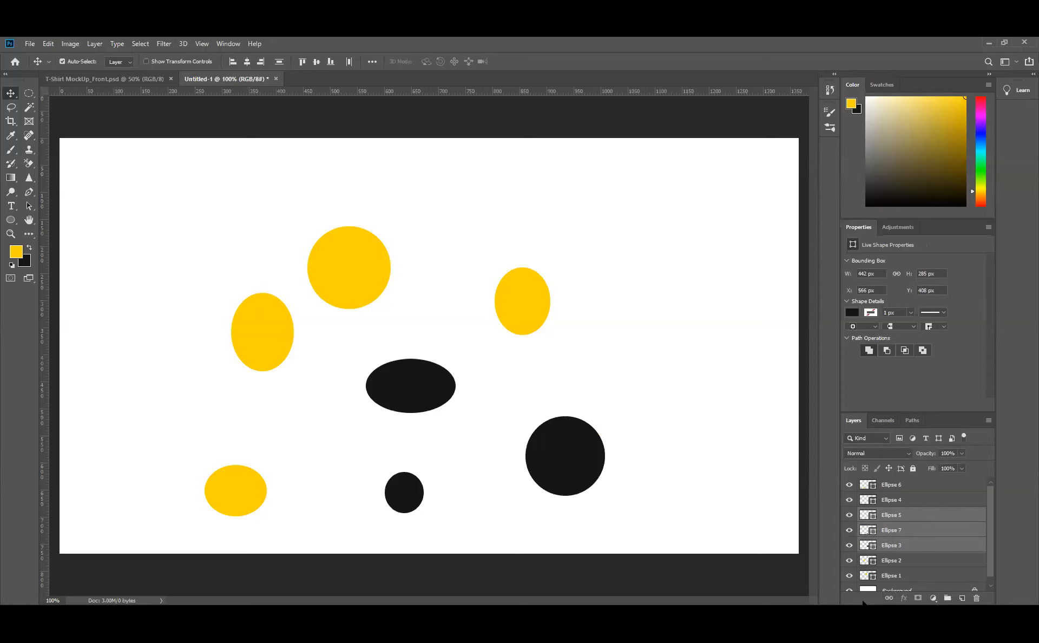
click(890, 599)
Move the linked black ellipses together on the canvas, ending about 147 px further right
click(665, 385)
click(894, 484)
click(688, 379)
click(557, 448)
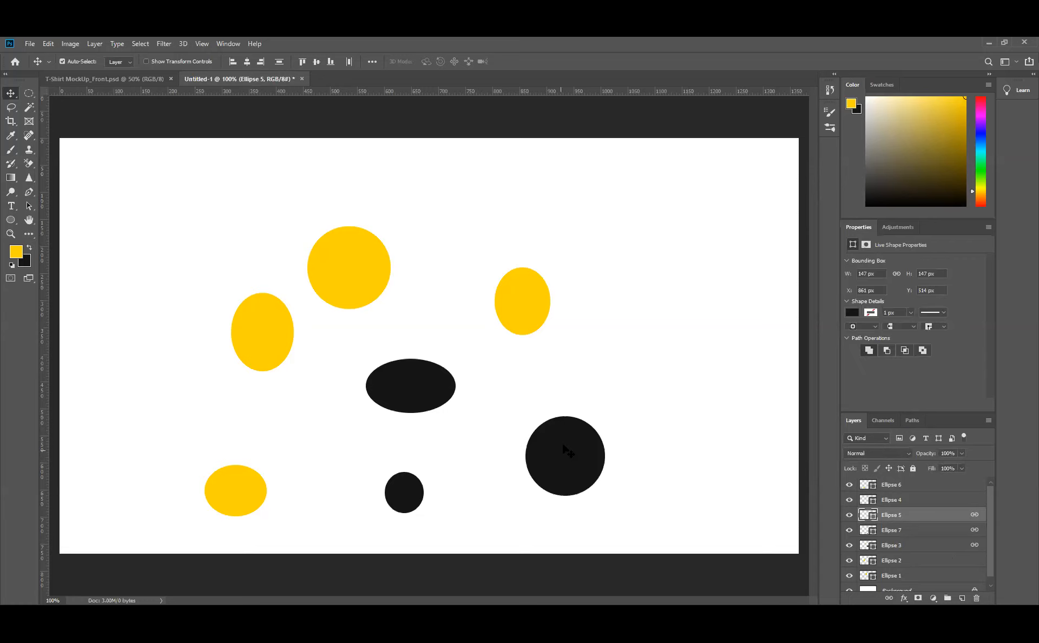
drag(577, 464, 737, 309)
drag(743, 391, 651, 464)
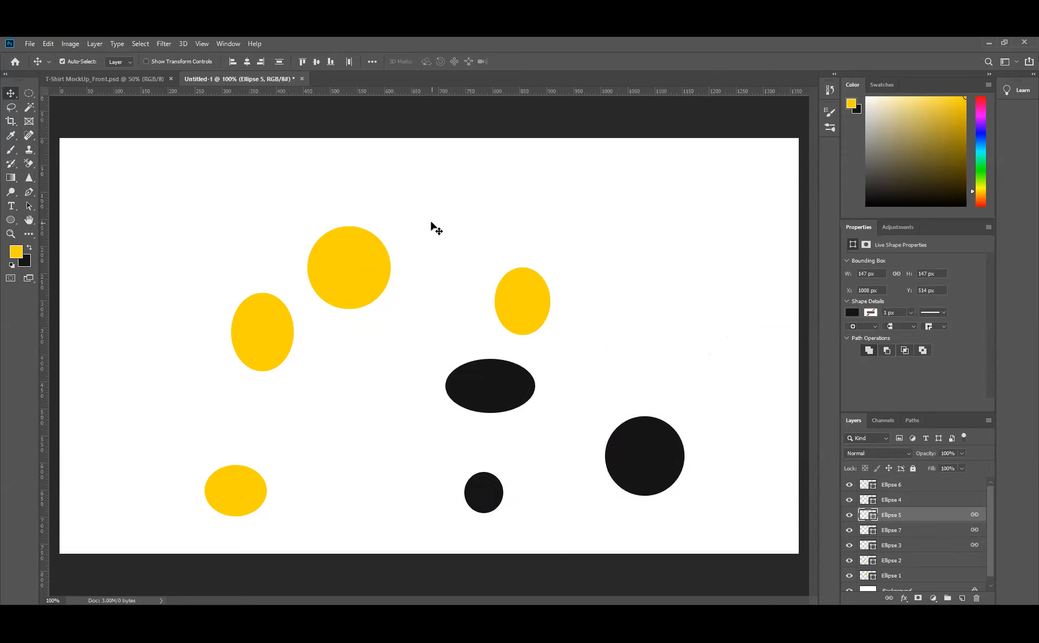
Link the four yellow ellipse layers, Ellipse 1, 2, 4 and 6
click(348, 262)
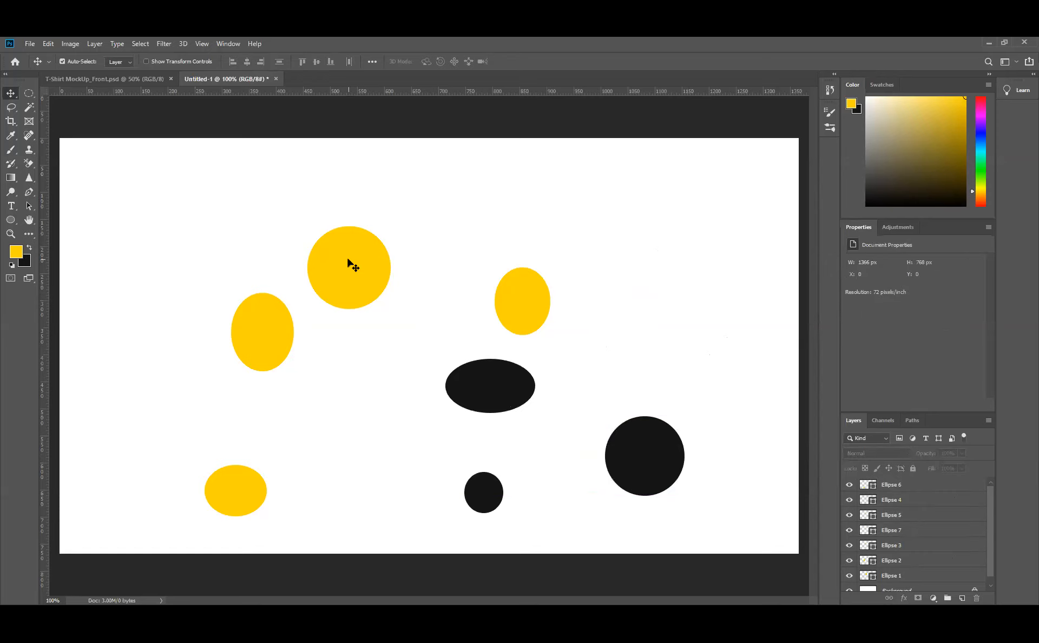
shift+click(528, 301)
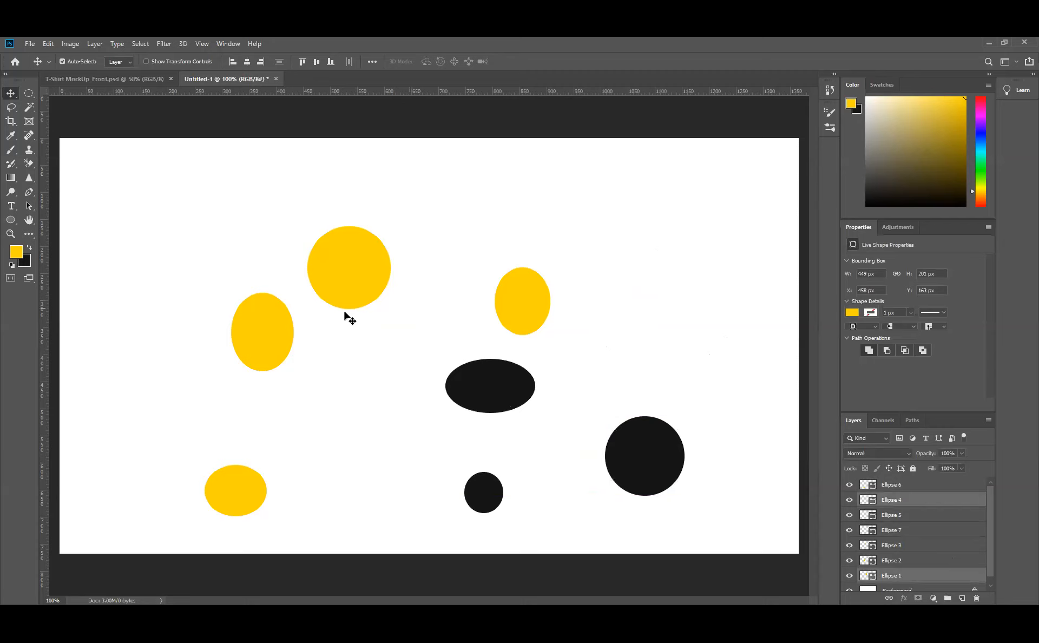
shift+click(281, 332)
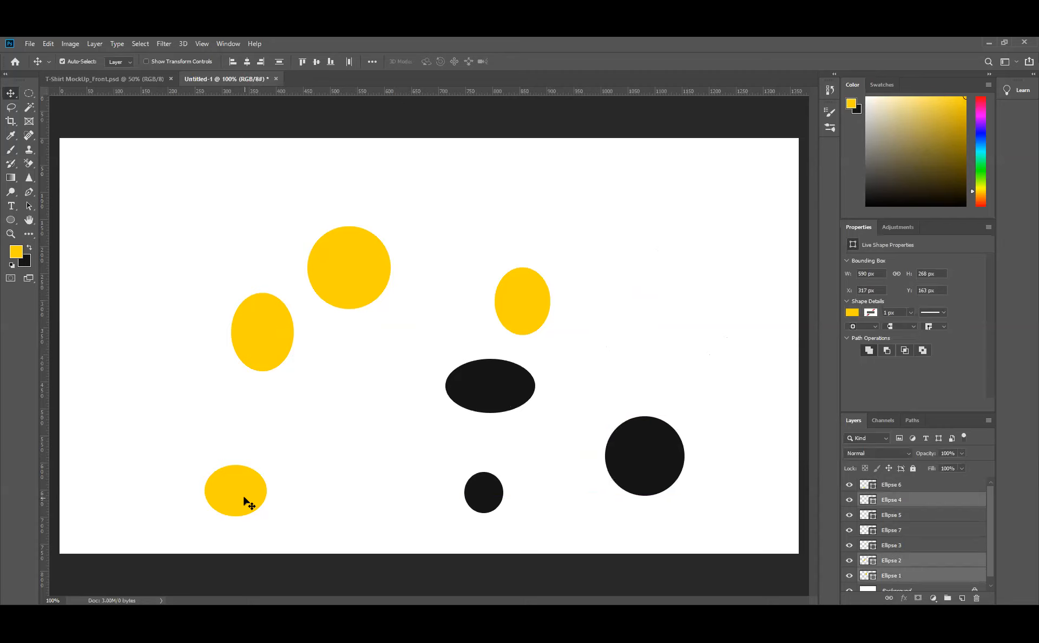
shift+click(247, 498)
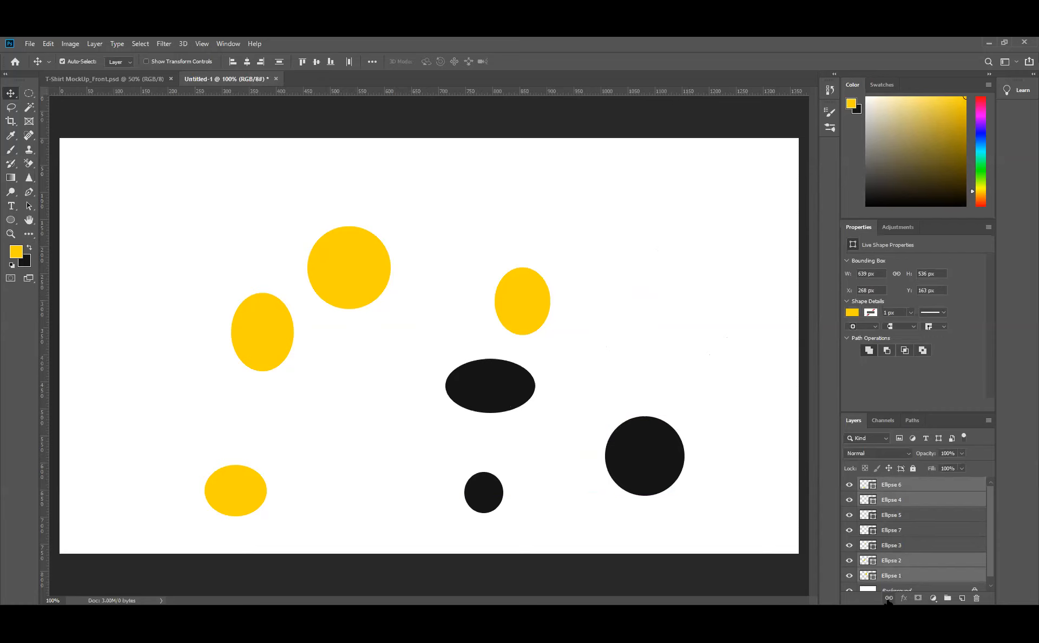
click(651, 256)
Move the linked yellow ellipses together toward the canvas's upper-left area, and reposition the linked black ellipses as a group
drag(338, 238, 237, 233)
drag(533, 260, 442, 377)
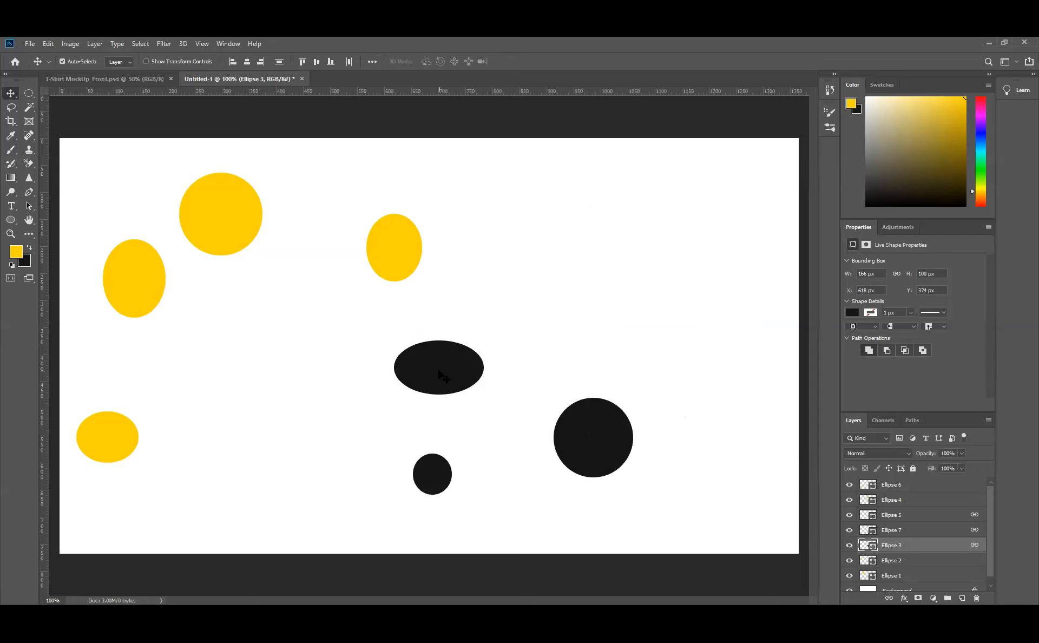
drag(443, 376, 478, 349)
Unlink all the black and yellow ellipse layers
click(890, 598)
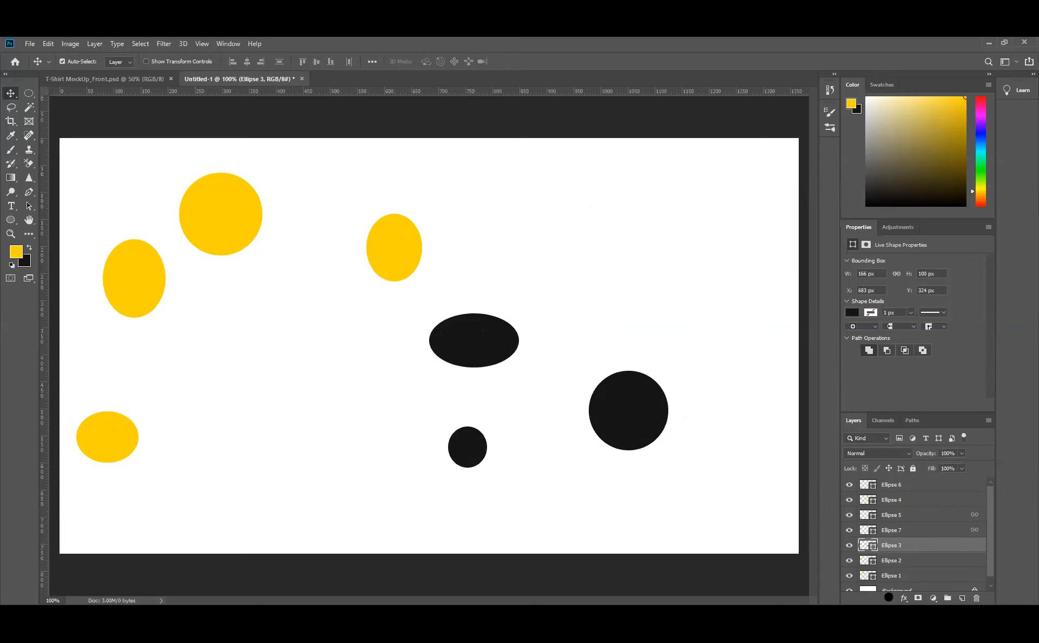
click(940, 528)
click(890, 598)
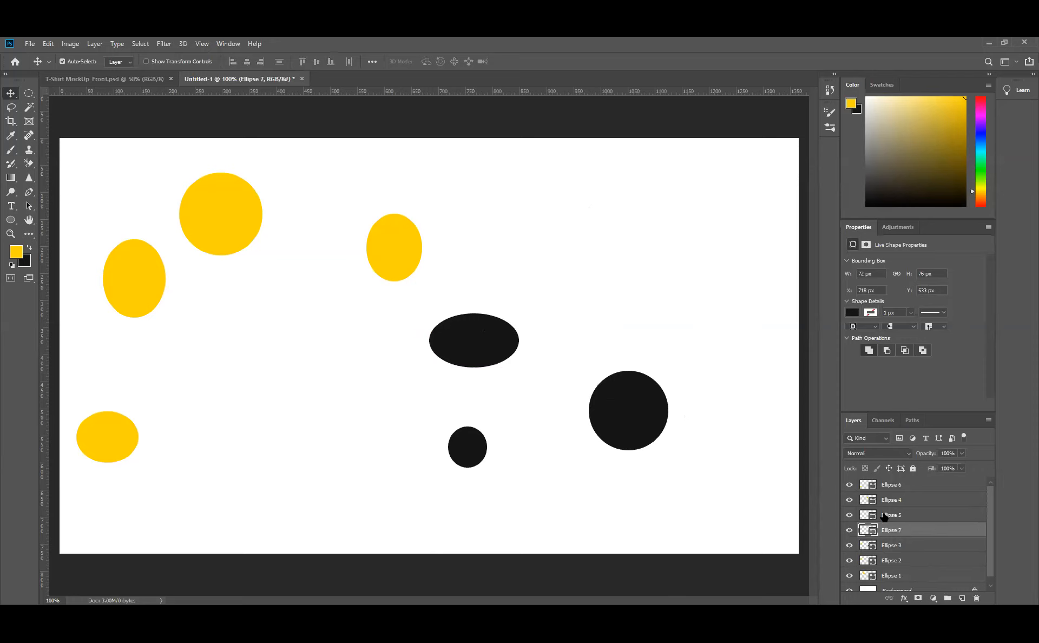
click(233, 209)
click(890, 598)
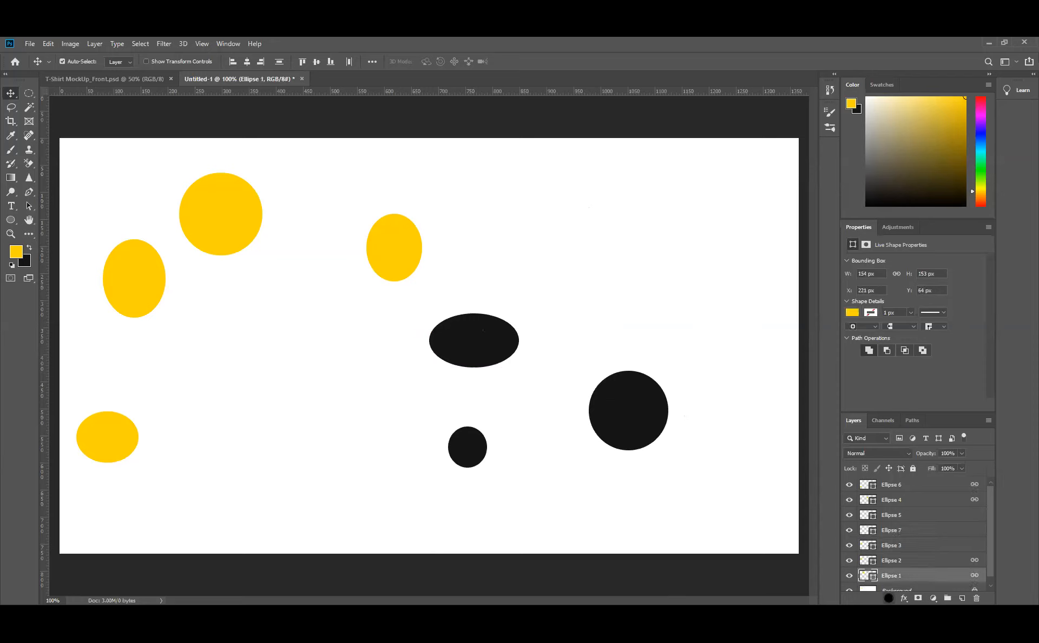
click(959, 560)
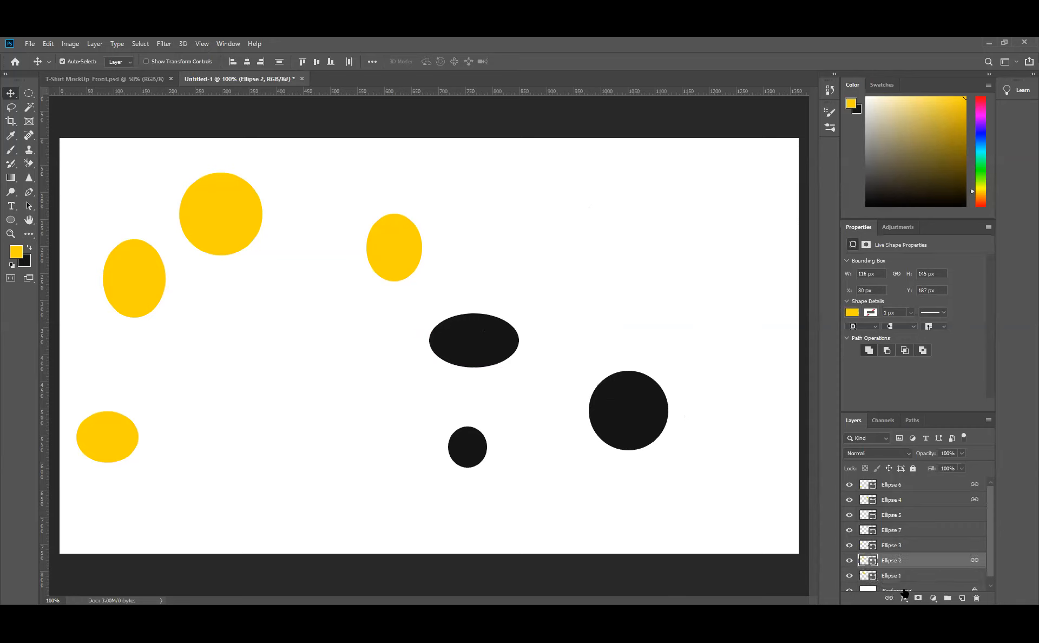
click(920, 501)
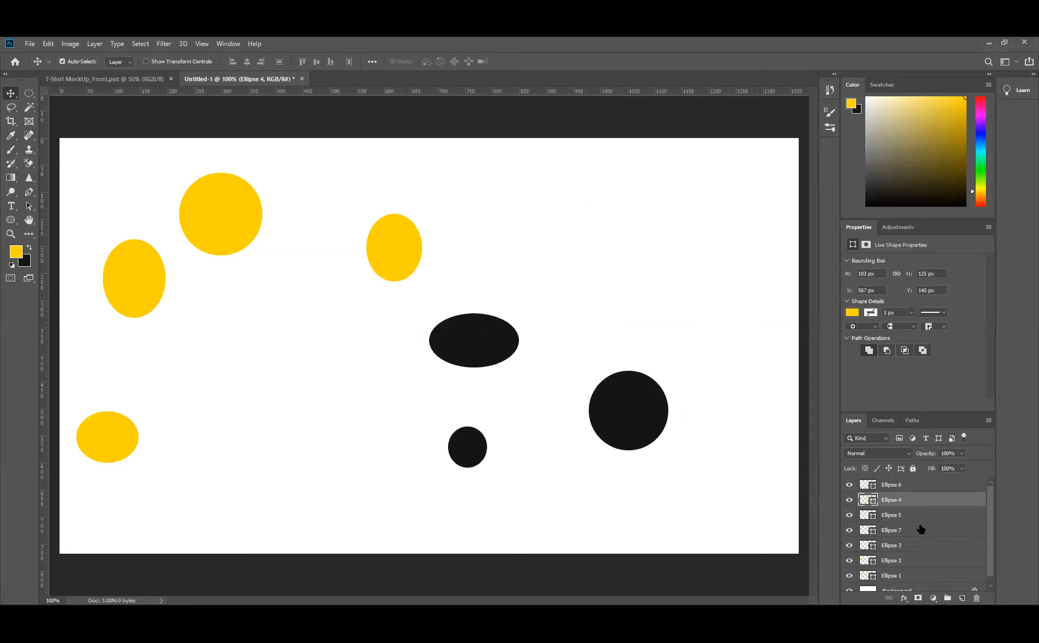
click(901, 486)
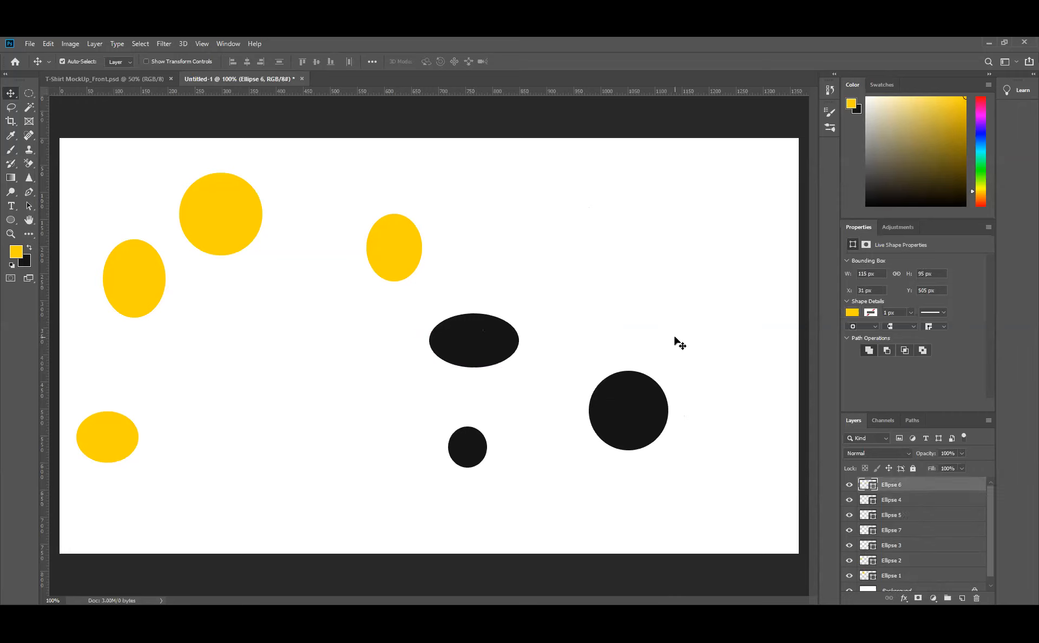
Move each of the three black and four yellow ellipses individually to a new position on the canvas
click(675, 341)
drag(482, 339, 526, 240)
drag(622, 379, 621, 277)
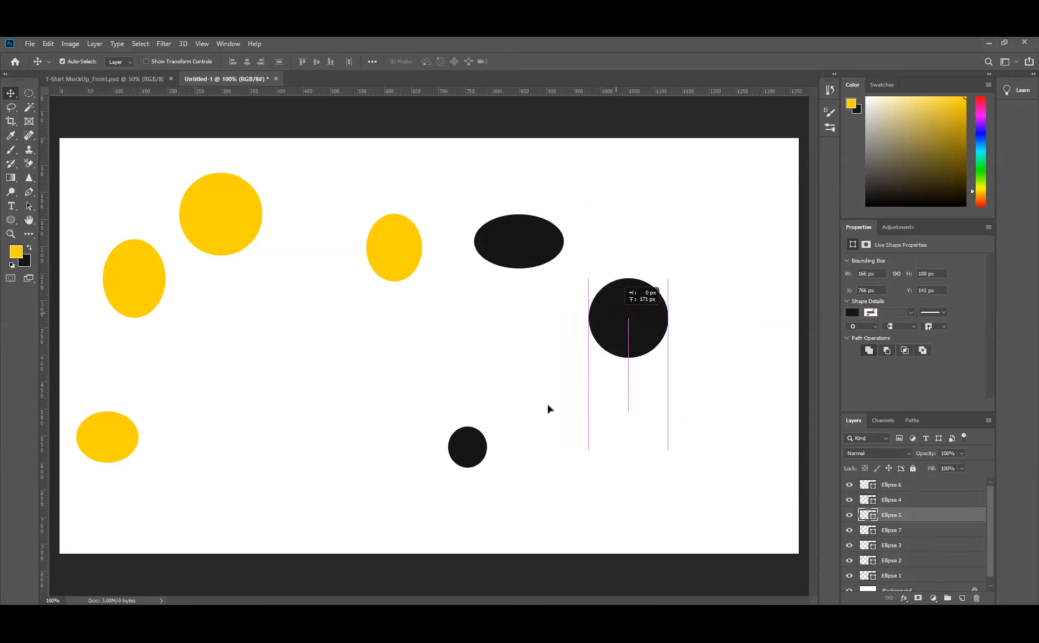
drag(471, 447, 548, 442)
drag(413, 251, 439, 337)
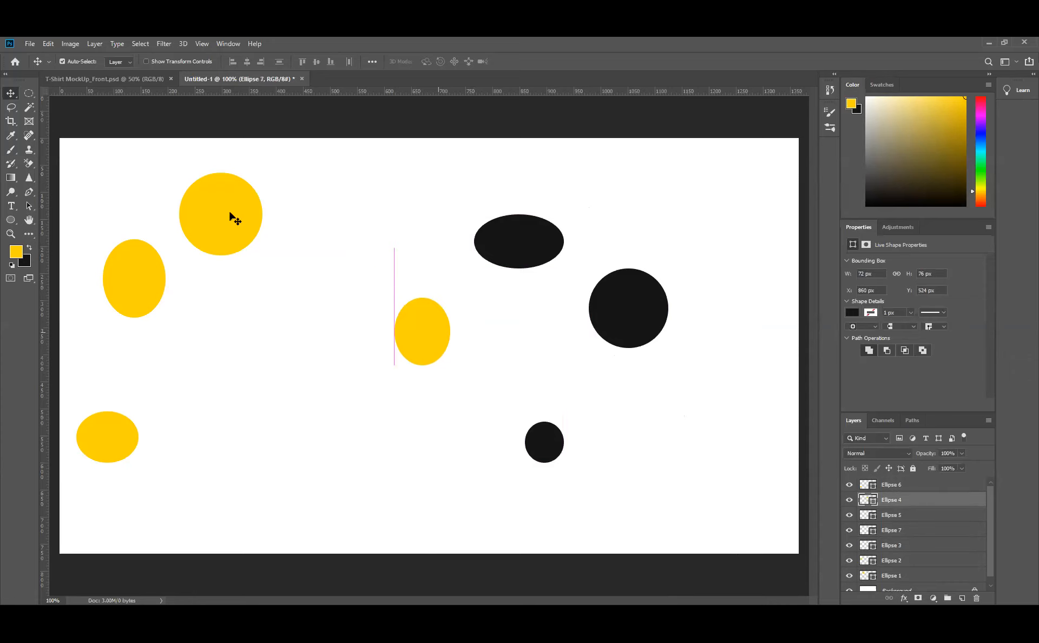
drag(231, 216, 327, 227)
drag(135, 276, 253, 290)
drag(125, 434, 212, 441)
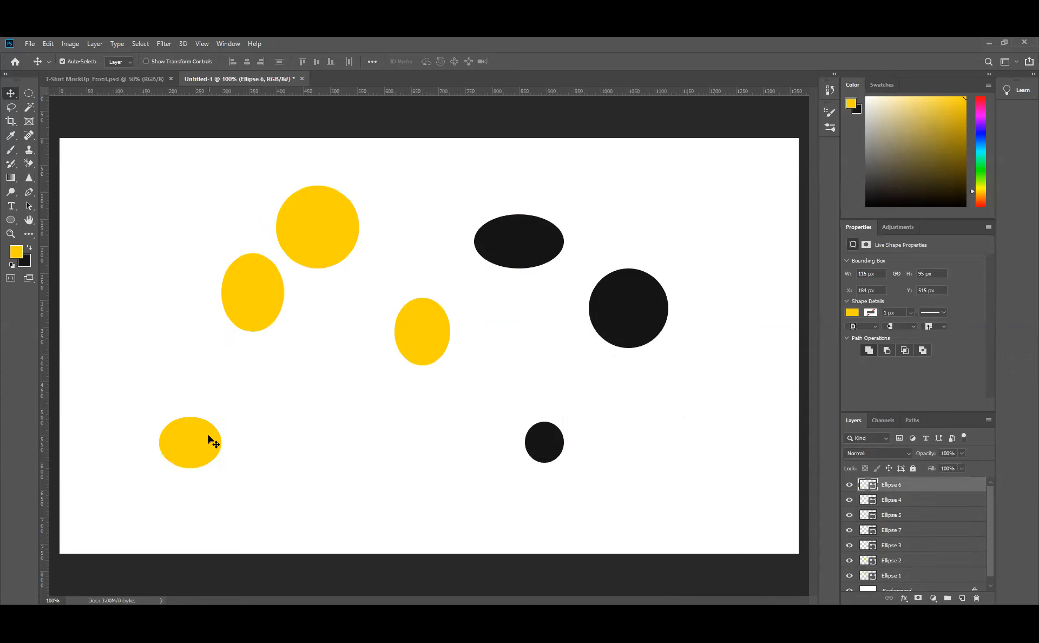
Delete all seven ellipses so that only the Background layer remains
click(644, 298)
key(Delete)
click(520, 242)
key(Delete)
click(439, 334)
key(Delete)
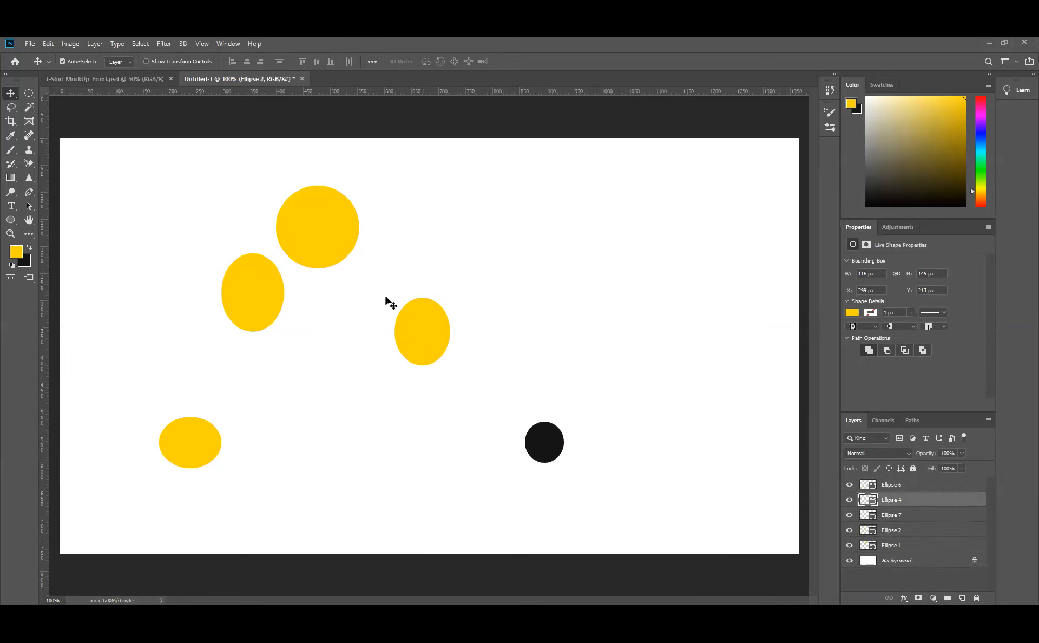
click(305, 227)
key(Delete)
click(255, 292)
key(Delete)
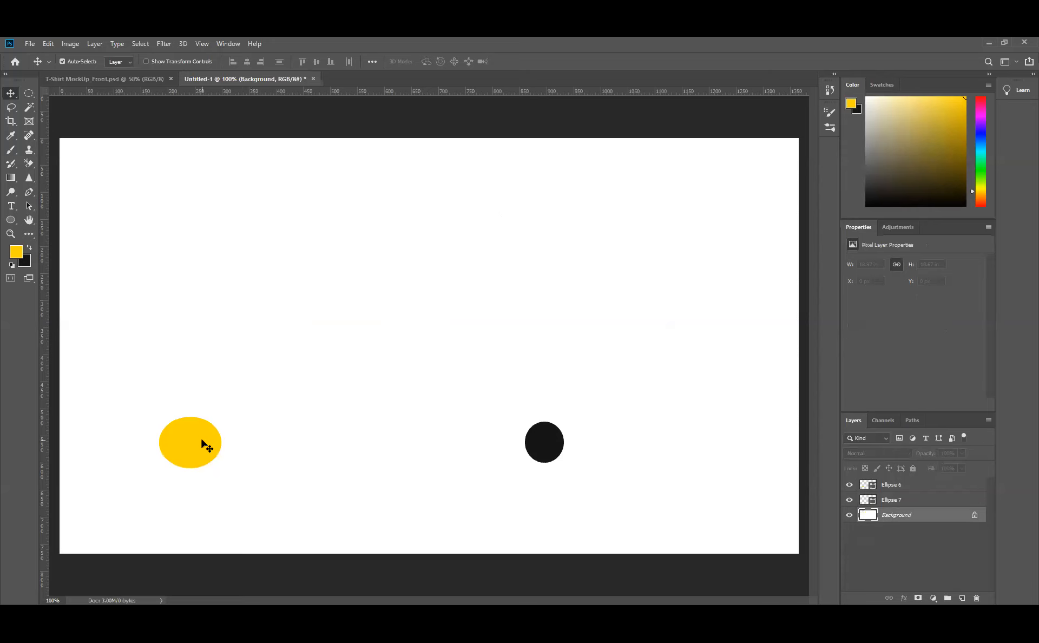
key(Delete)
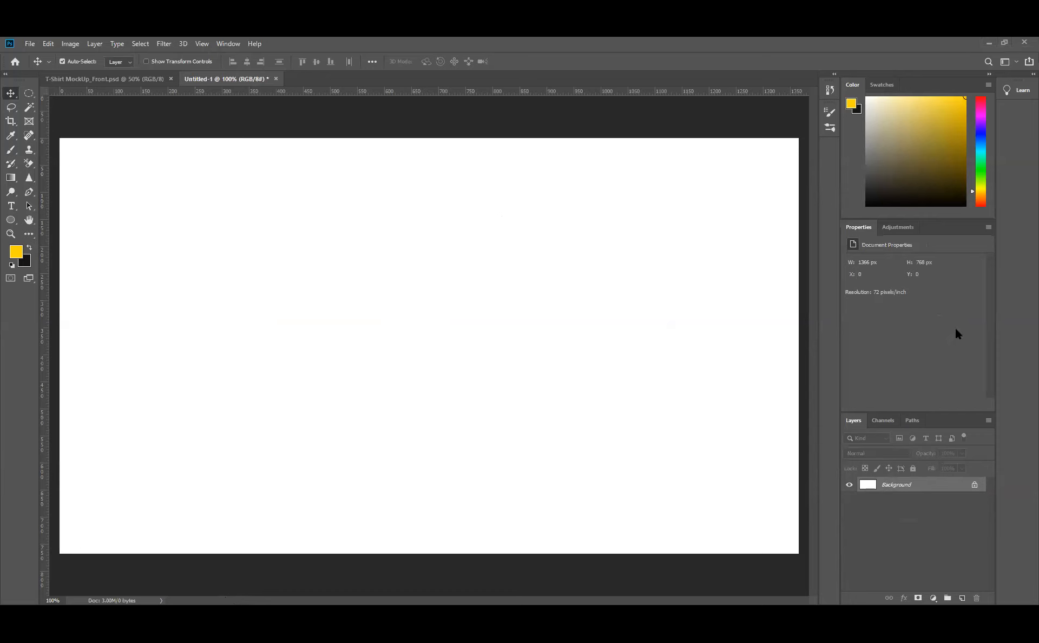
Add the text BANGLADESH on the canvas in the American Captain font at 252.04 pt
click(12, 207)
click(295, 318)
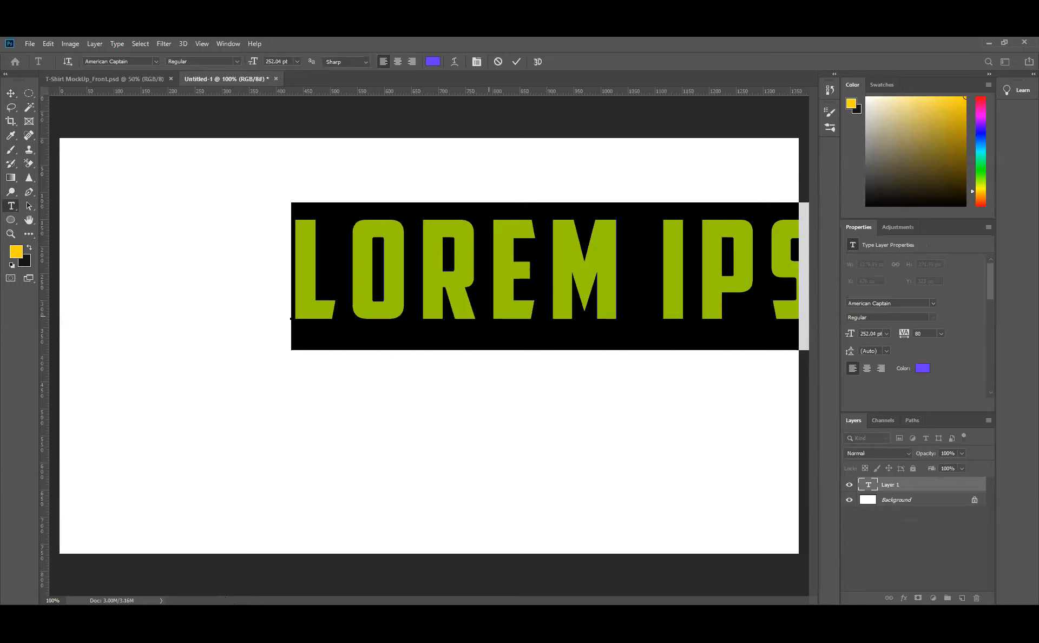
text(BA)
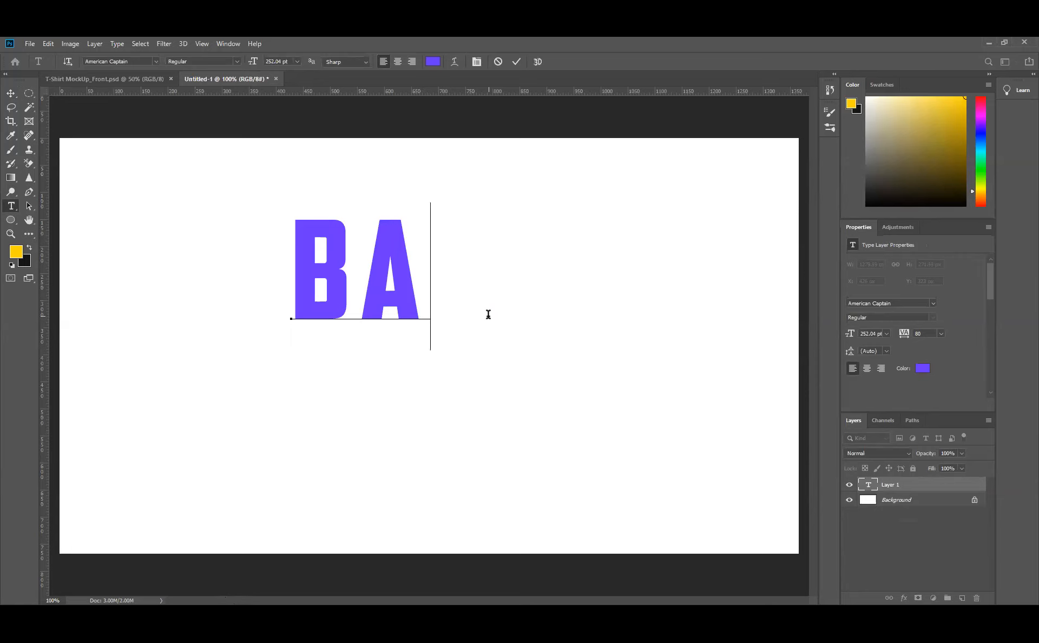
text(NG)
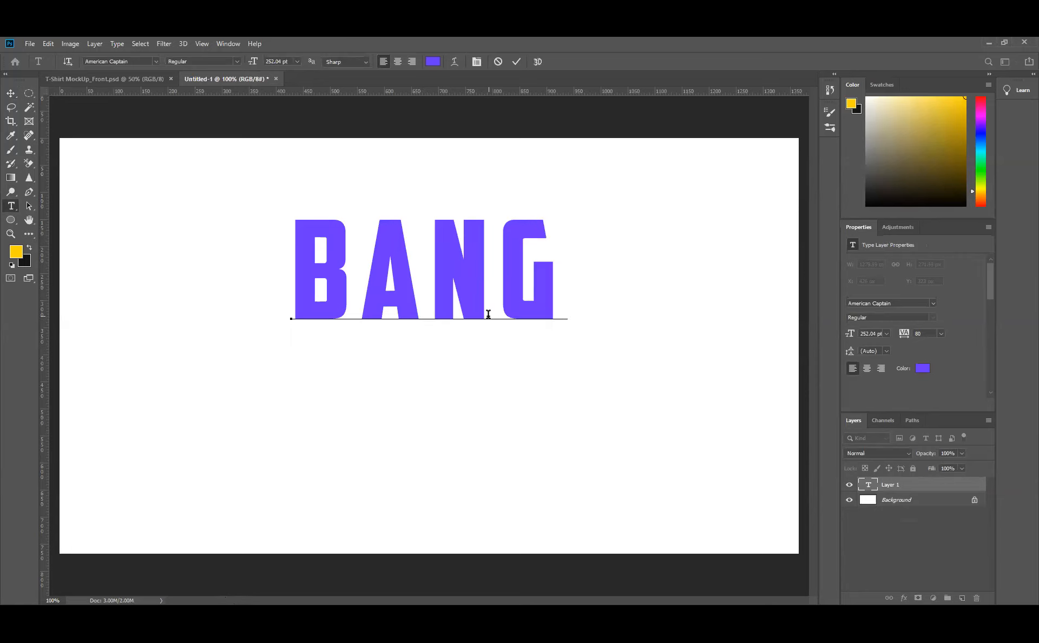
text(LADE)
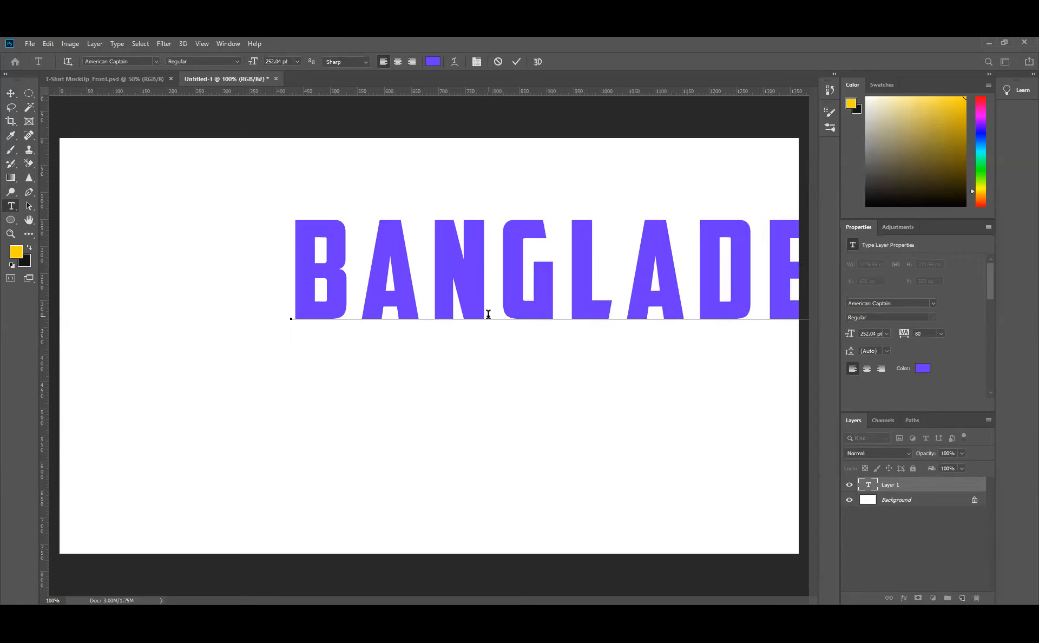
click(516, 62)
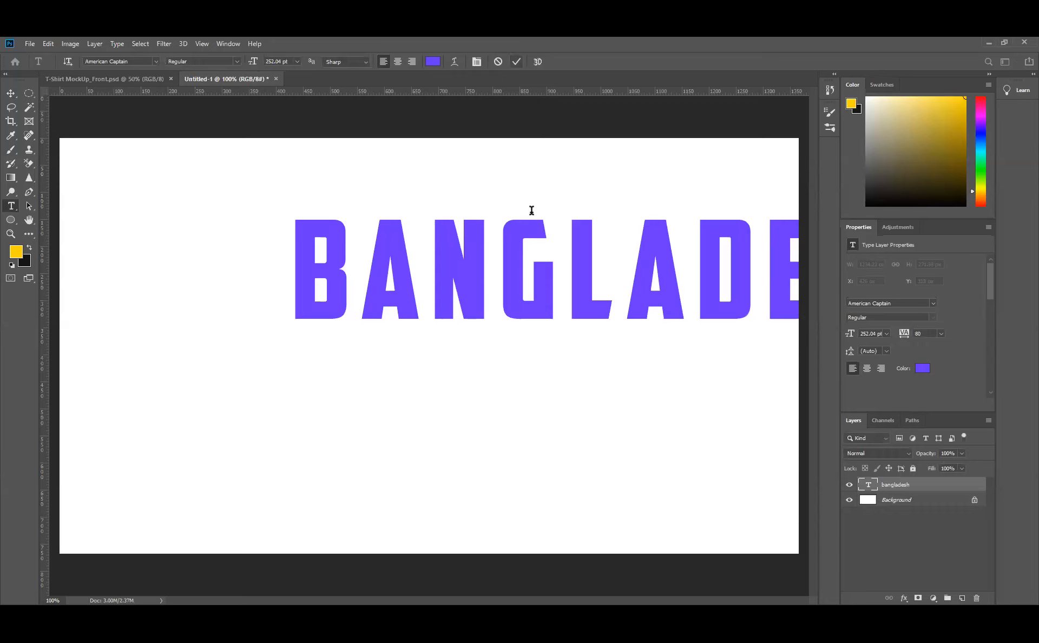
Move the BANGLADESH text fully onto the canvas, scale it to about 51%, and place it near the centre
click(11, 93)
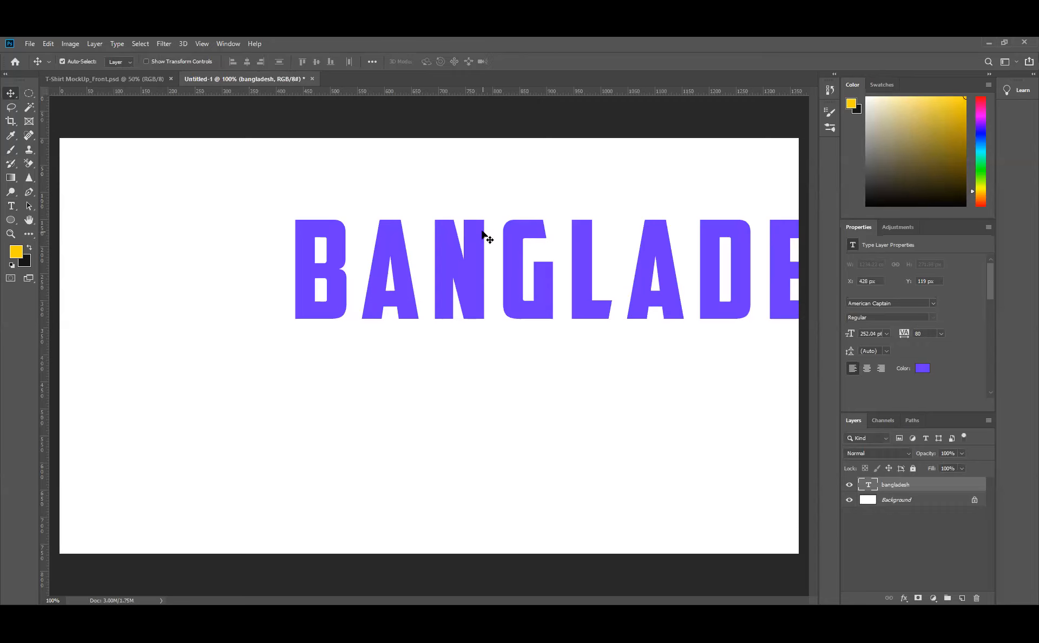
drag(365, 280, 290, 300)
key(ctrl)
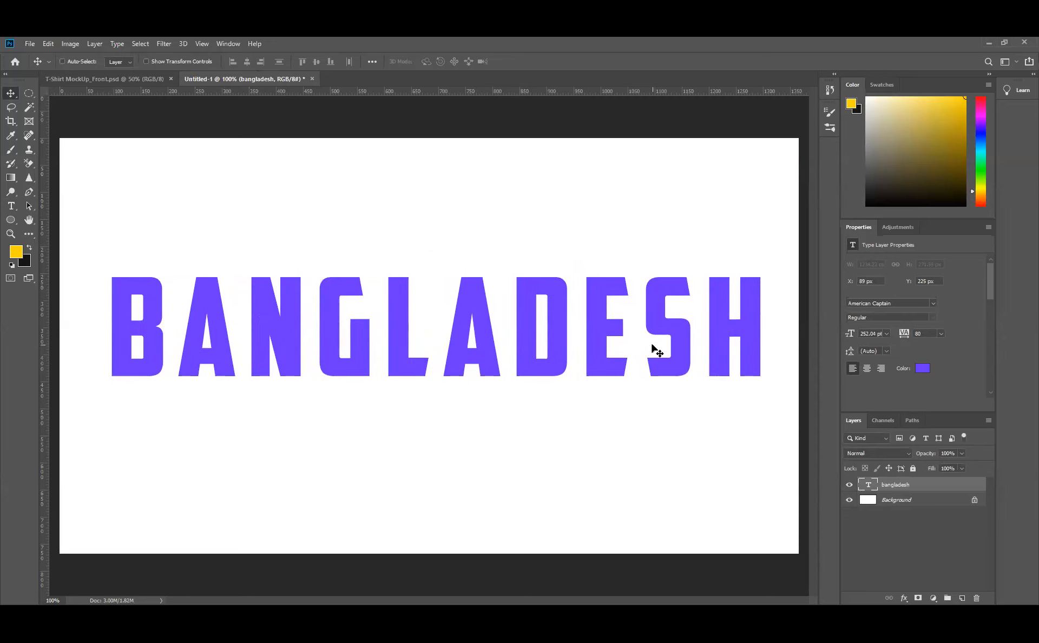
key(ctrl+t)
drag(777, 260, 629, 363)
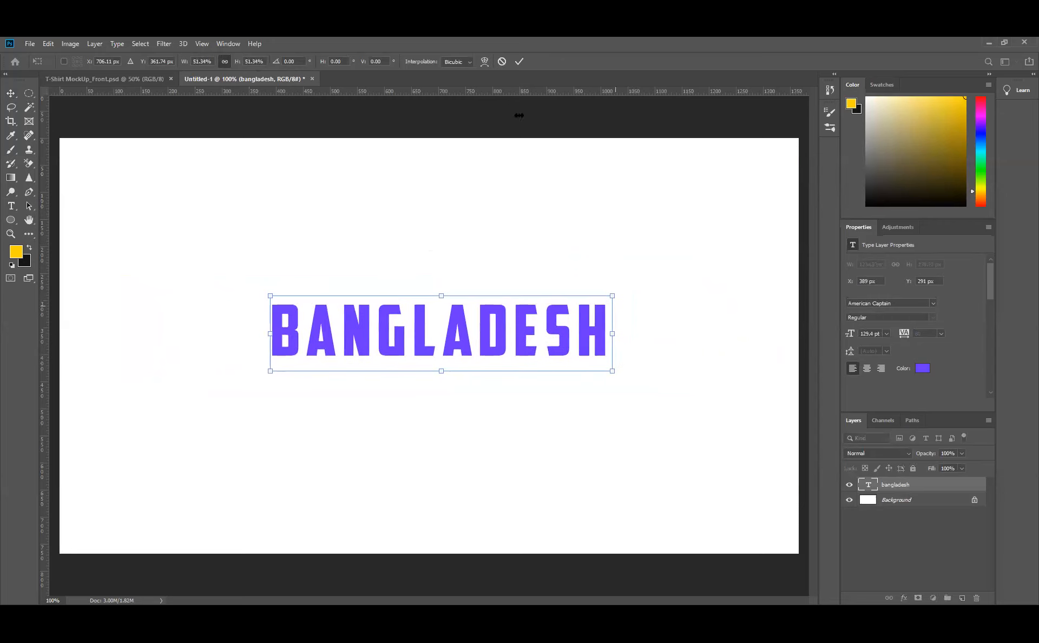
click(519, 61)
drag(520, 341, 491, 366)
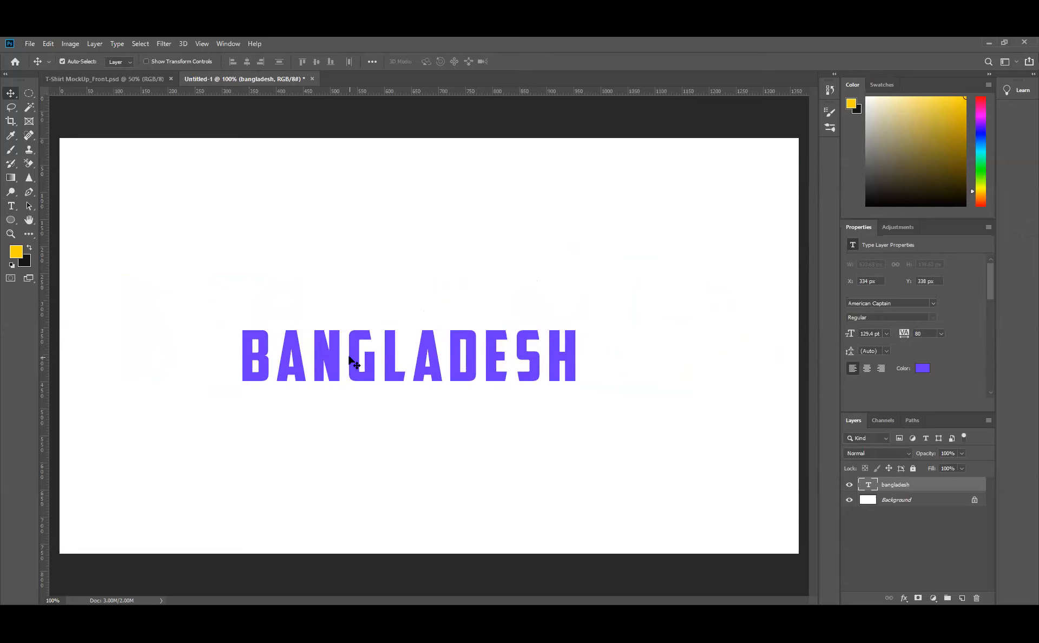
Duplicate the BANGLADESH text layer, and place the original near the canvas's upper edge with the copy at mid-height
drag(454, 344, 484, 521)
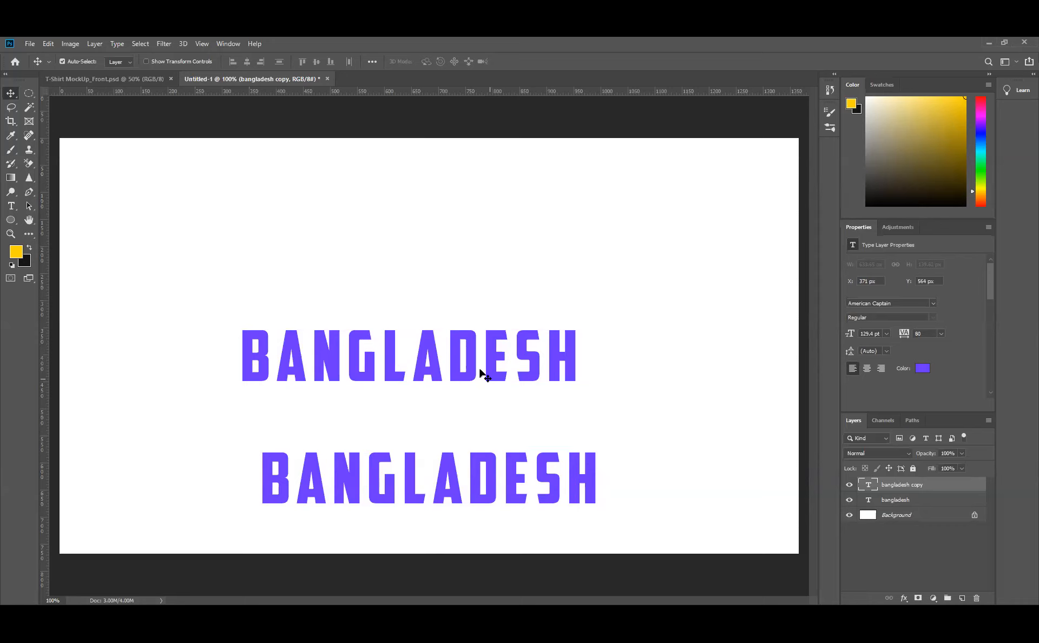
drag(470, 371, 489, 211)
drag(487, 496, 490, 379)
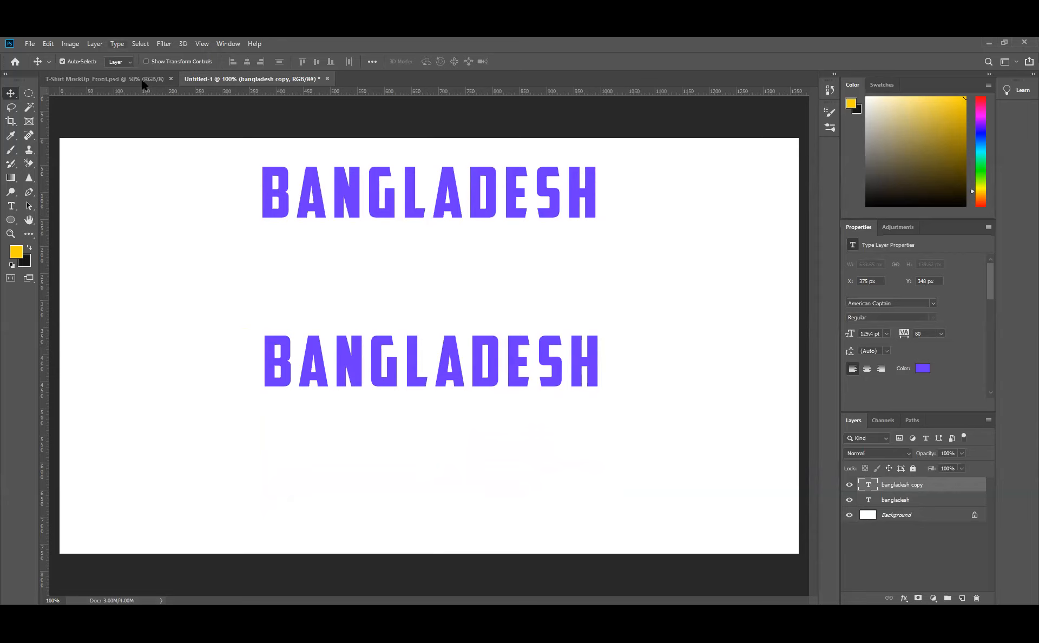
Apply a horizontal Arc text warp with +50% bend to the lower BANGLADESH copy and move it towards the canvas's left side
click(116, 47)
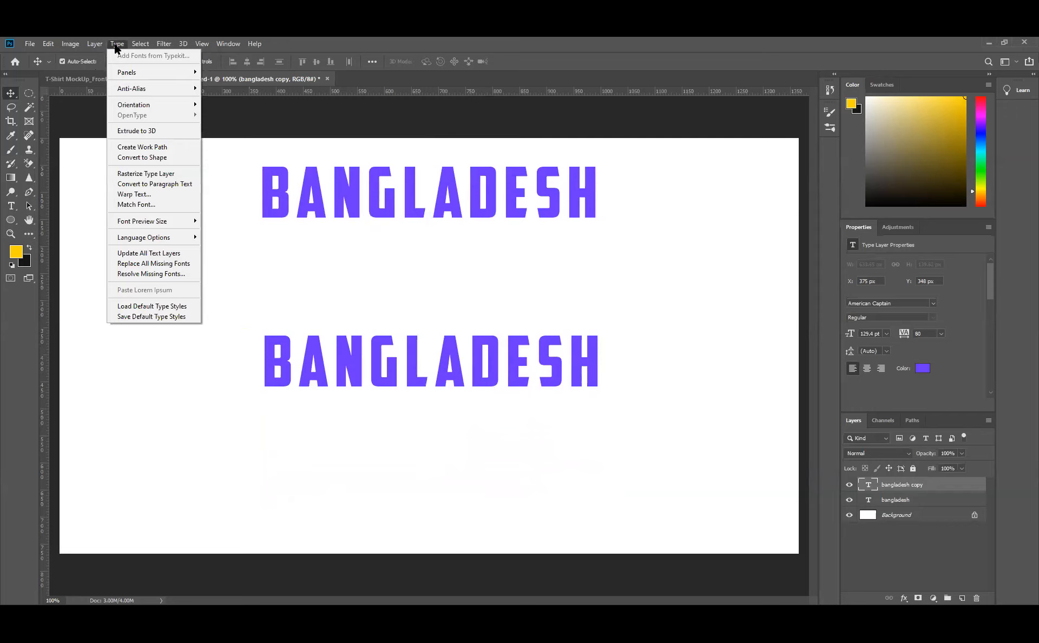
click(140, 198)
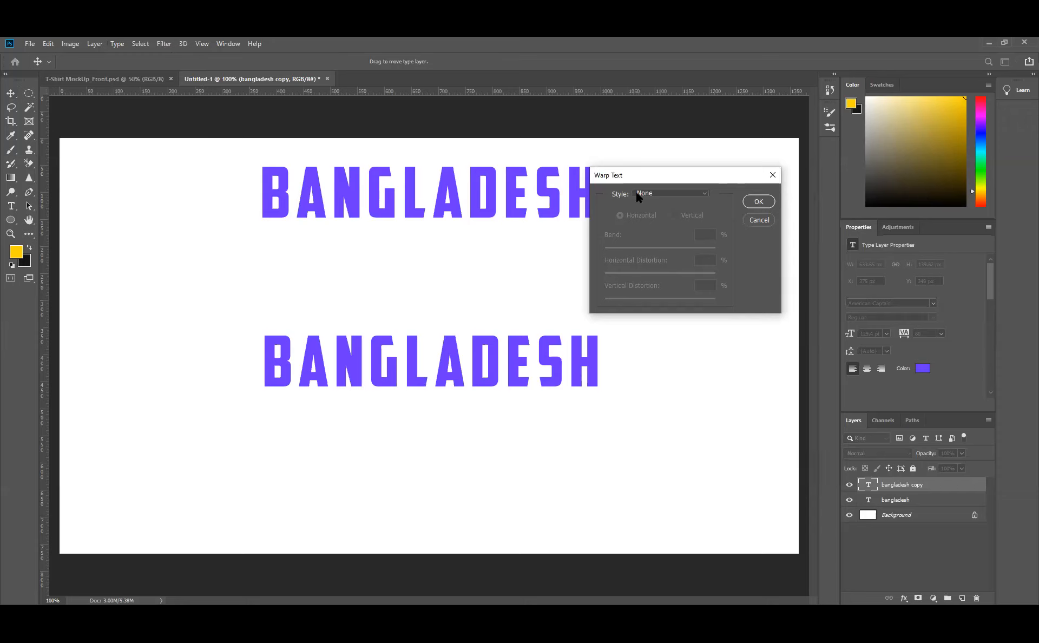
click(704, 193)
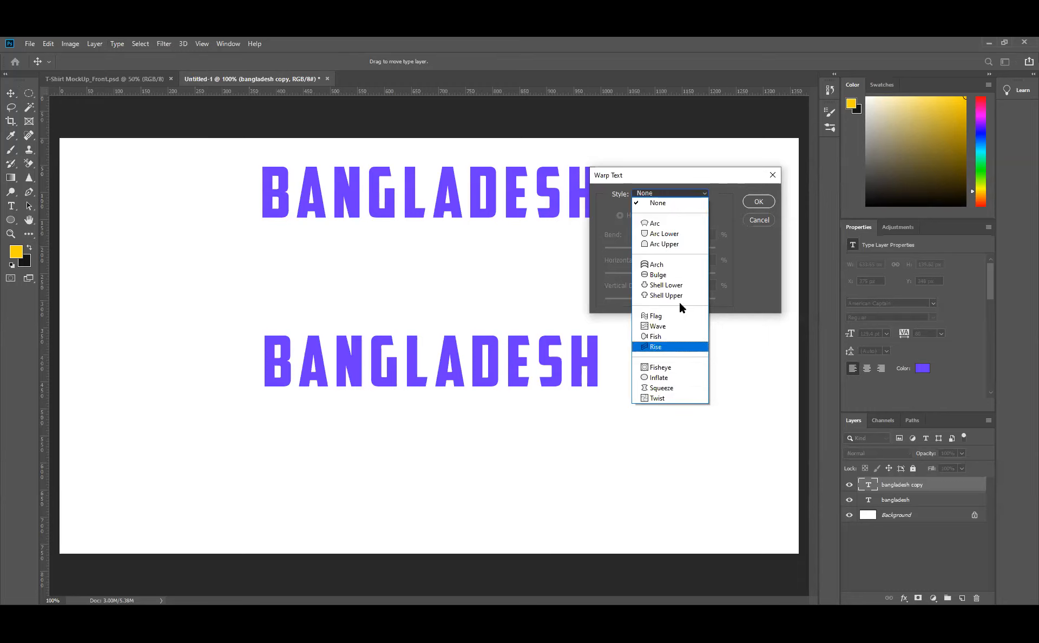
click(729, 182)
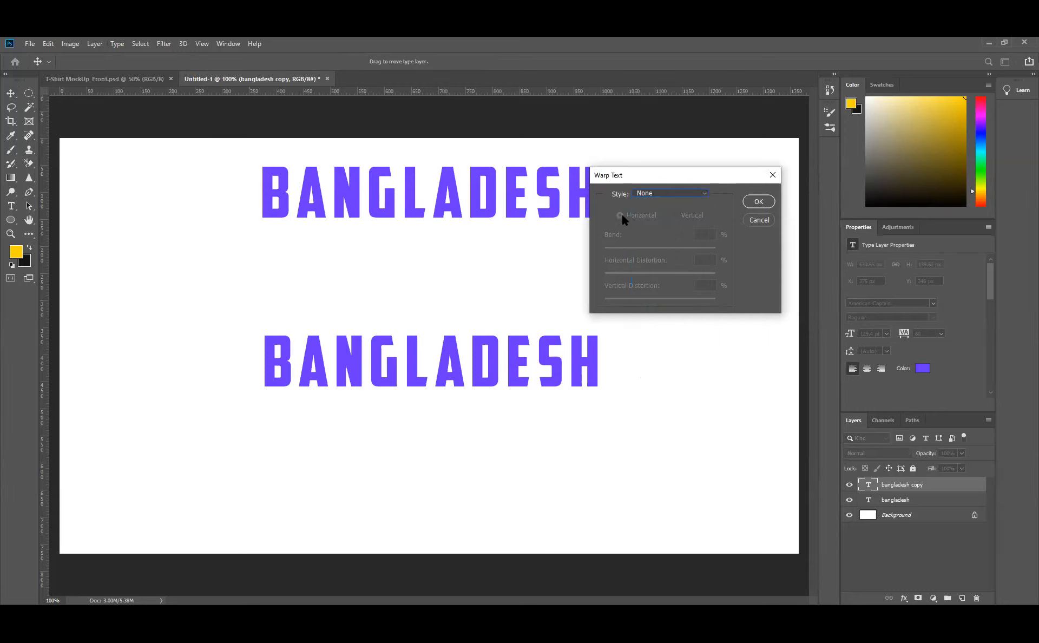
click(686, 194)
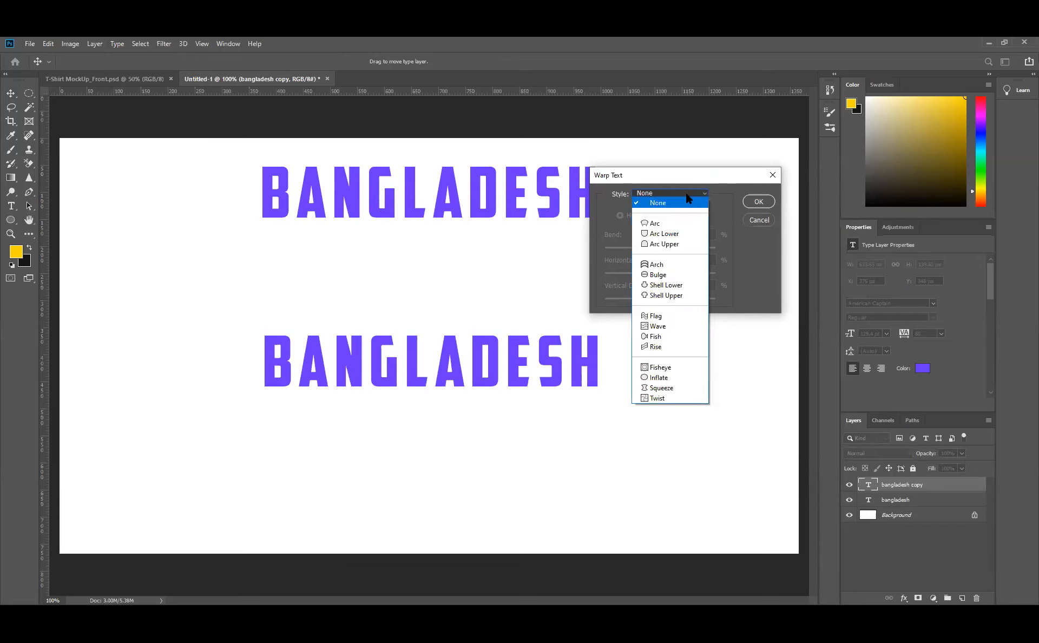
click(658, 224)
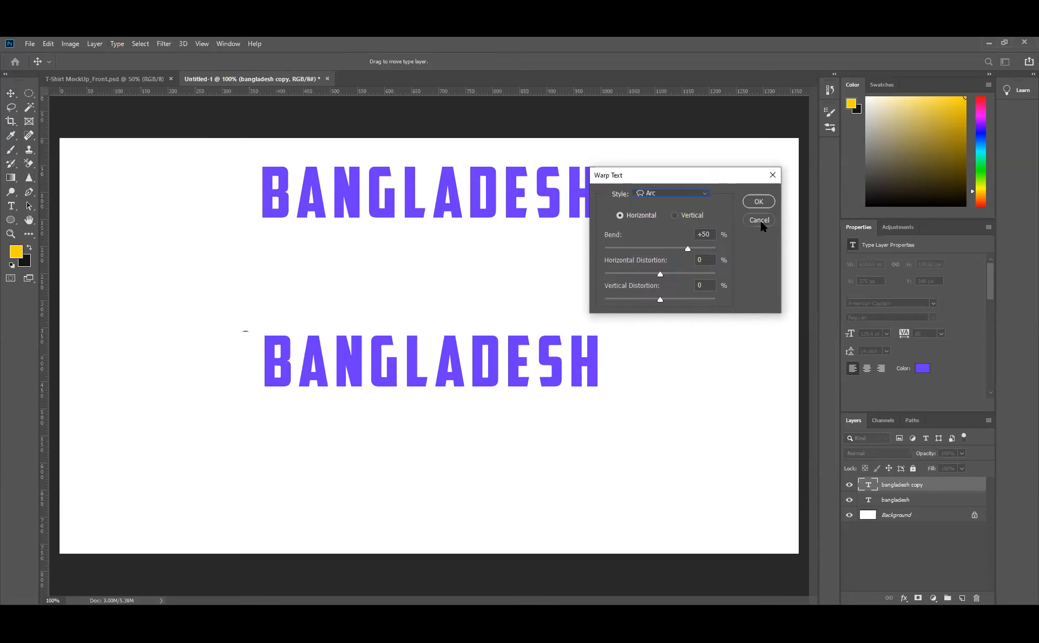
drag(425, 355, 325, 371)
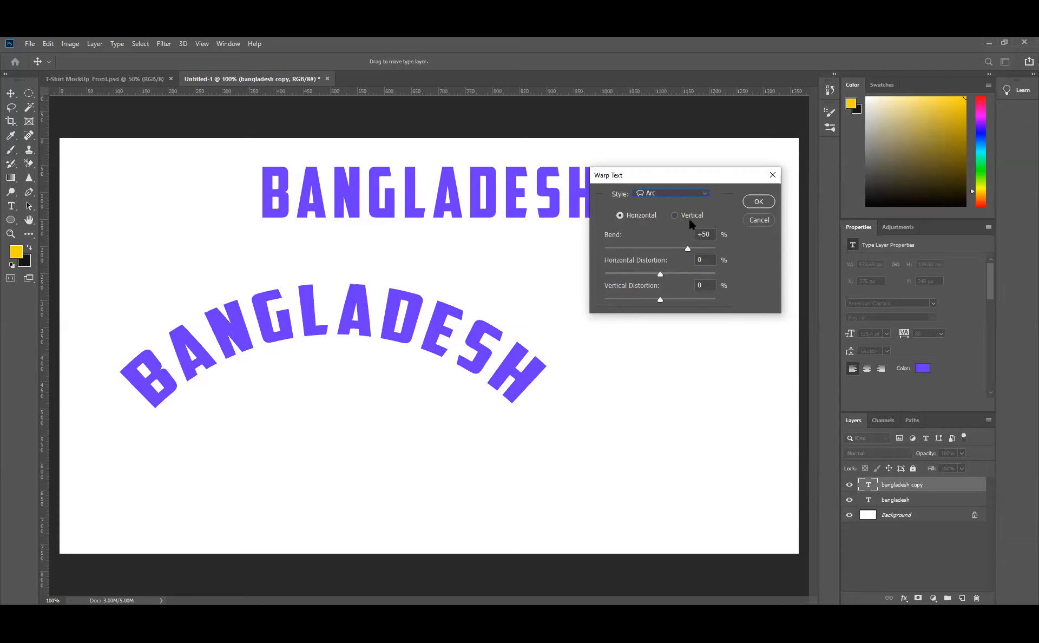
Try the vertical orientation of the Arc warp on the BANGLADESH copy, and return it to horizontal
click(675, 215)
click(619, 216)
click(675, 215)
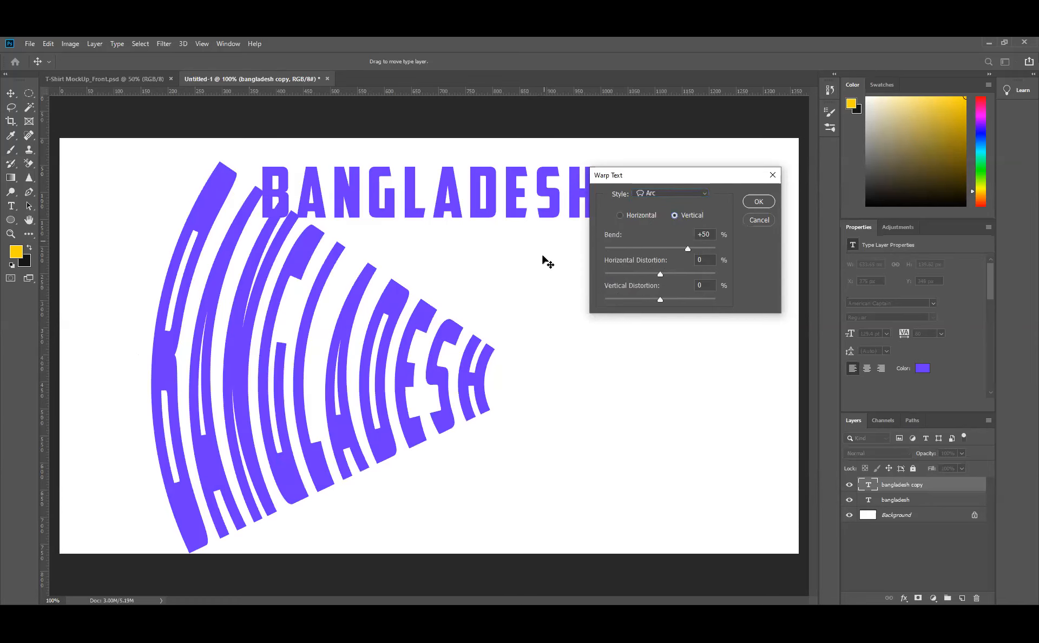
click(621, 214)
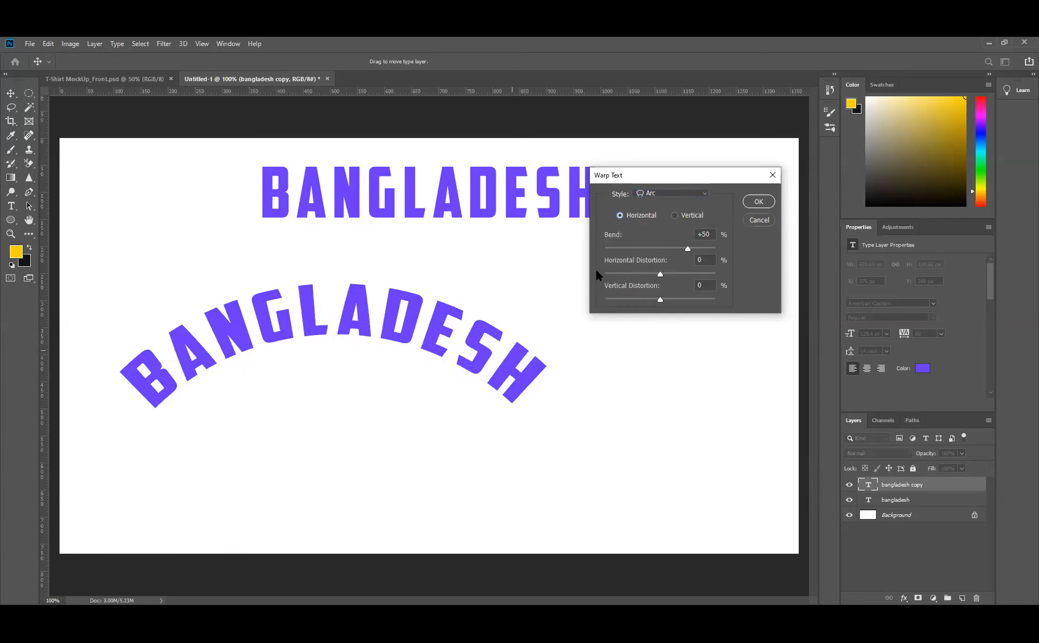
Set the Arc warp to +36% bend, +22% horizontal distortion and -22% vertical distortion, and apply it
drag(687, 250, 670, 250)
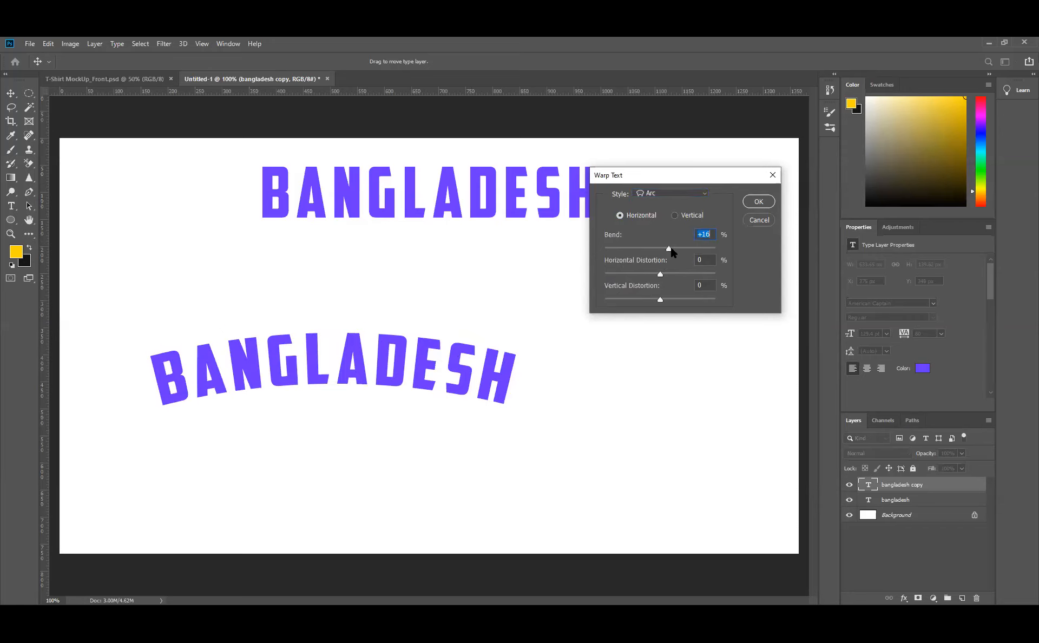
mouse_move(670, 250)
mouse_down()
mouse_move(605, 252)
mouse_move(678, 251)
mouse_up()
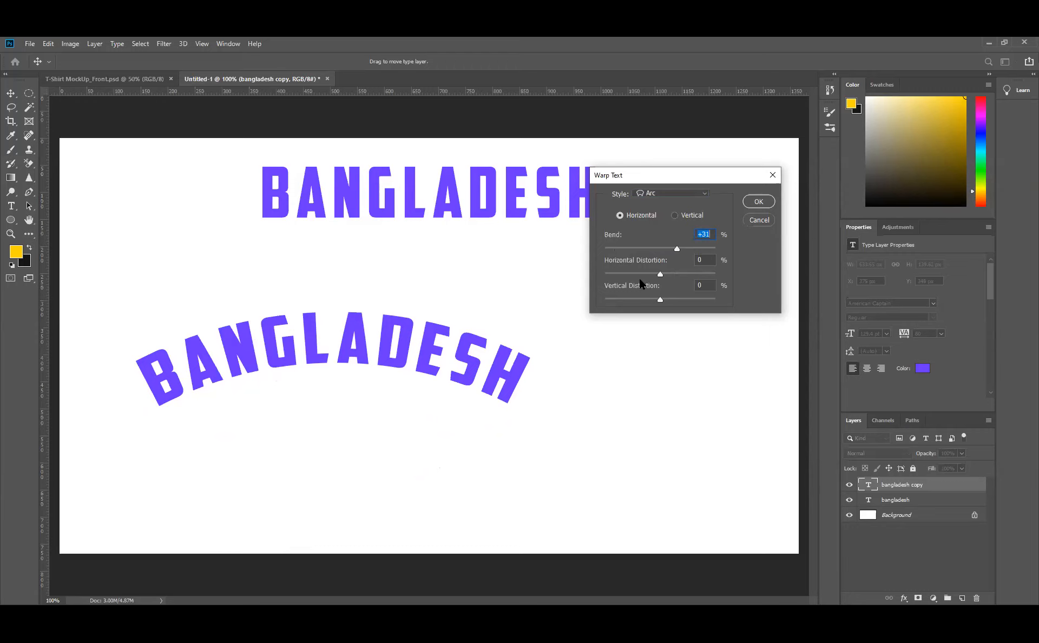
drag(660, 276, 672, 276)
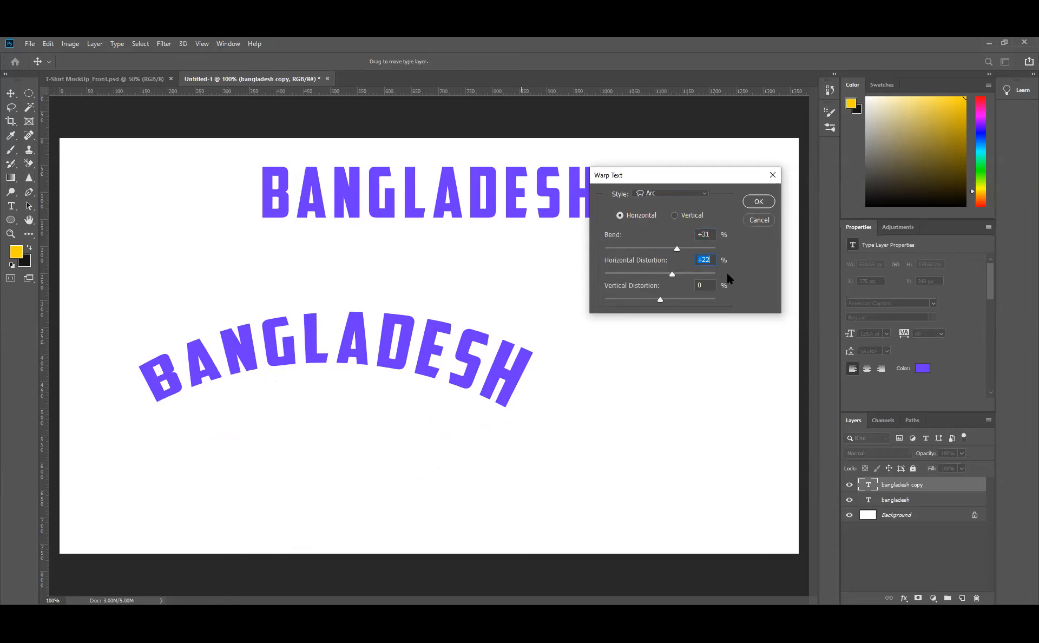
drag(679, 249, 681, 248)
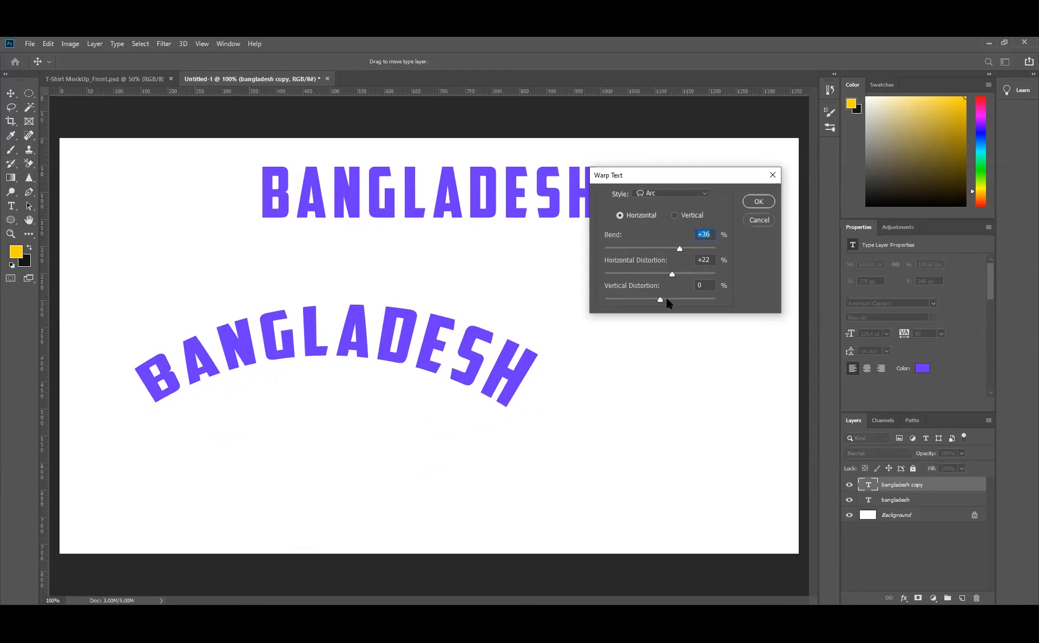
drag(666, 299, 647, 301)
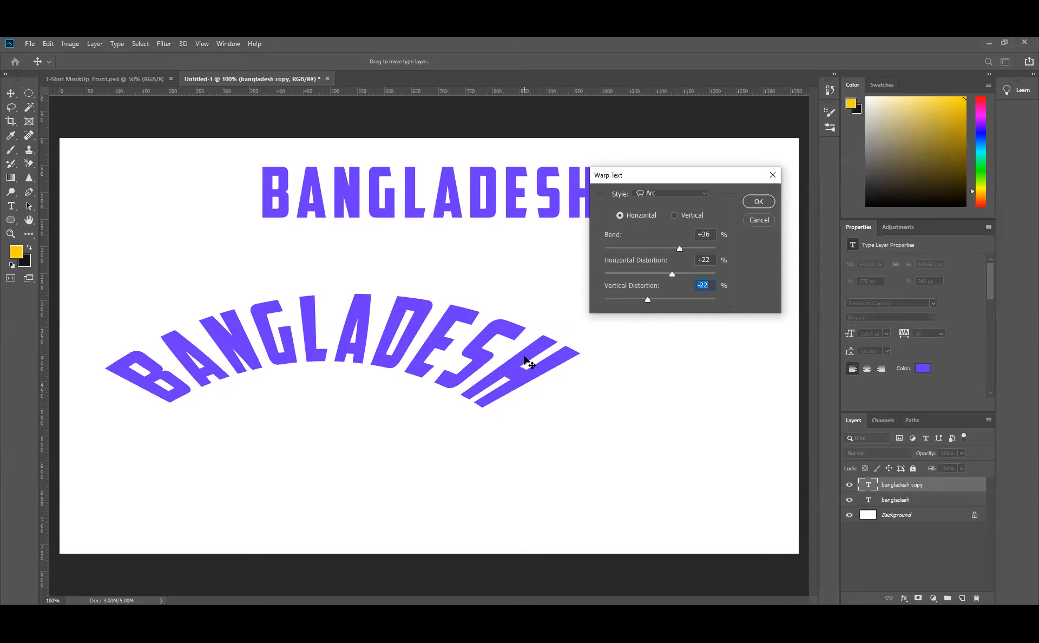
click(763, 201)
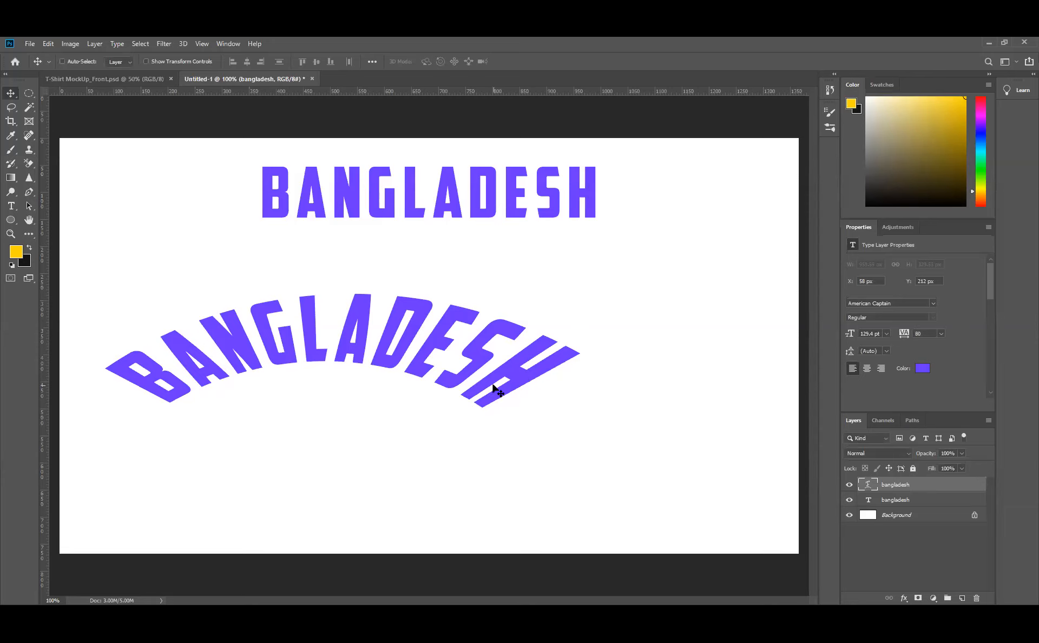
Scale the arced text to about 59%, and place it in the canvas's upper-left corner beside the relocated straight text
key(ctrl+t)
drag(610, 252, 534, 372)
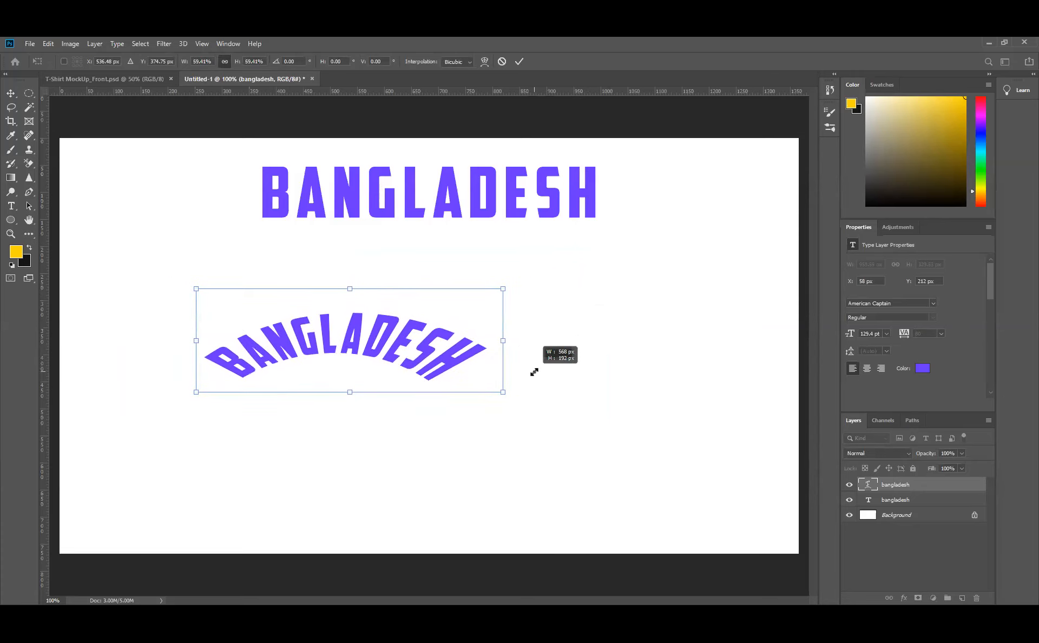
drag(447, 361, 290, 278)
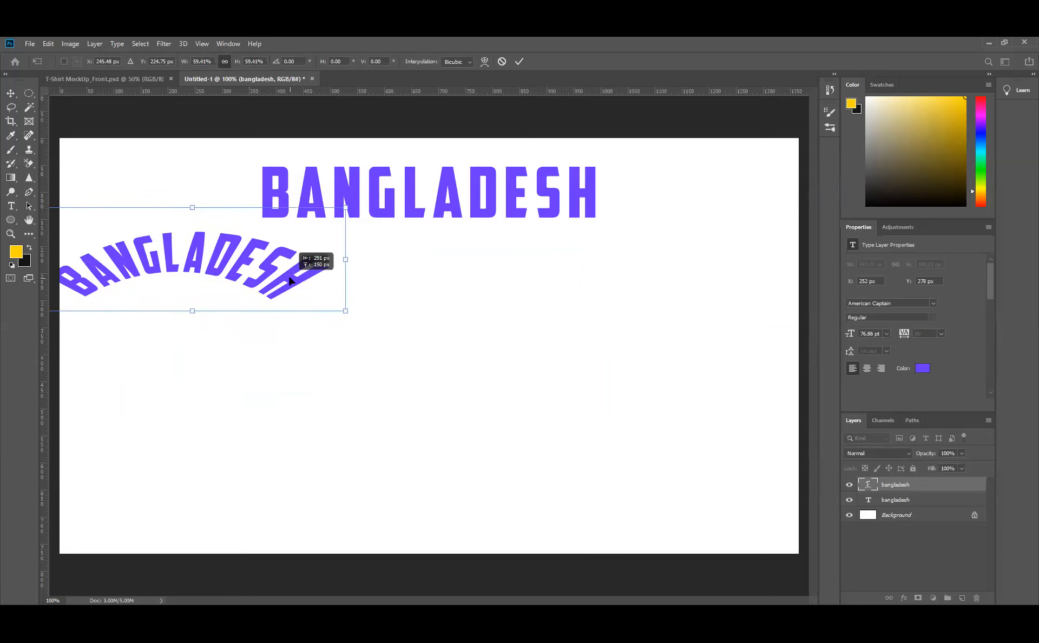
click(518, 62)
drag(495, 216, 613, 302)
drag(259, 275, 285, 195)
Duplicate the straight BANGLADESH text below itself, give the copy an Arc Lower warp, and move it to the left
drag(564, 267, 541, 311)
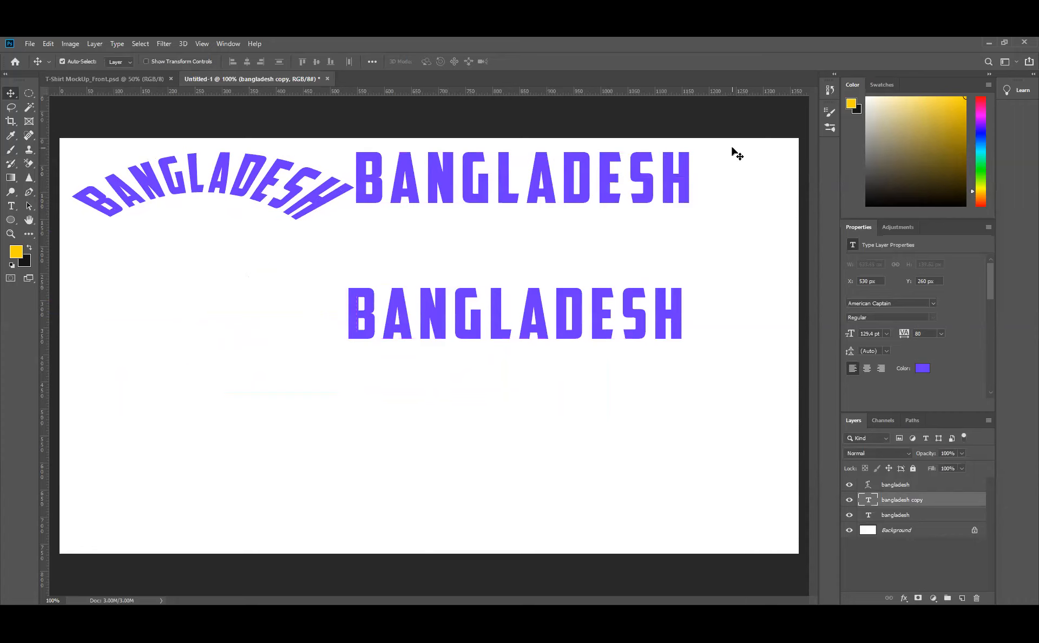
click(116, 45)
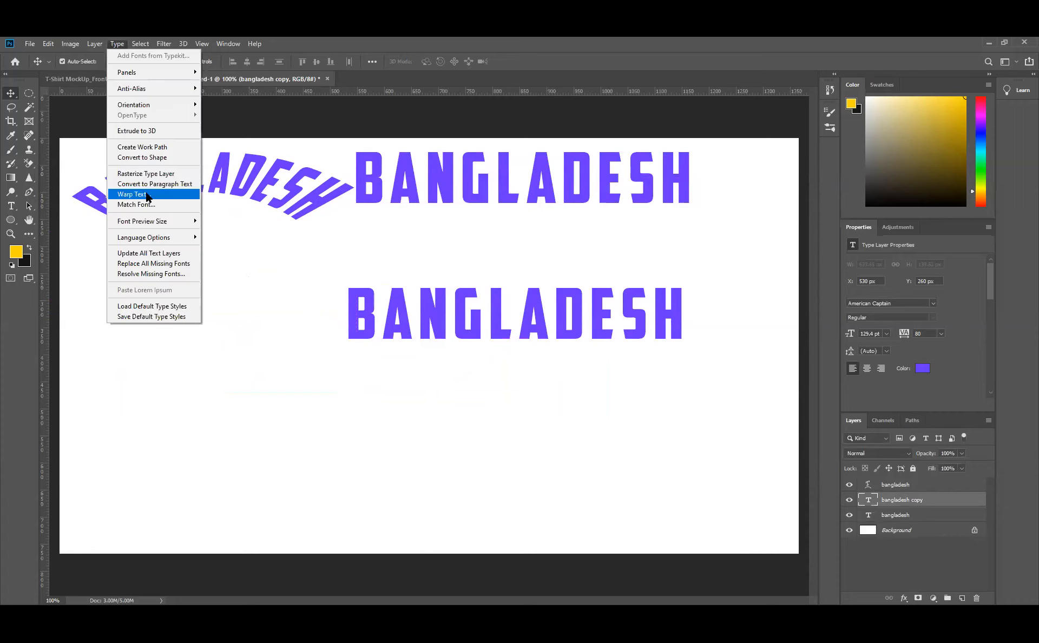
click(168, 197)
click(659, 193)
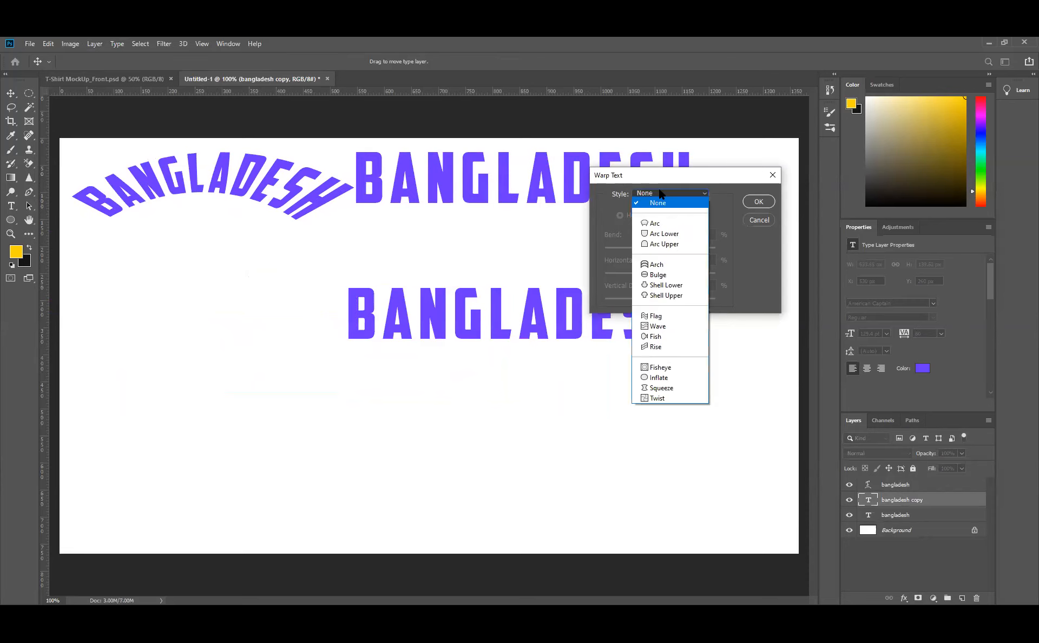
click(669, 234)
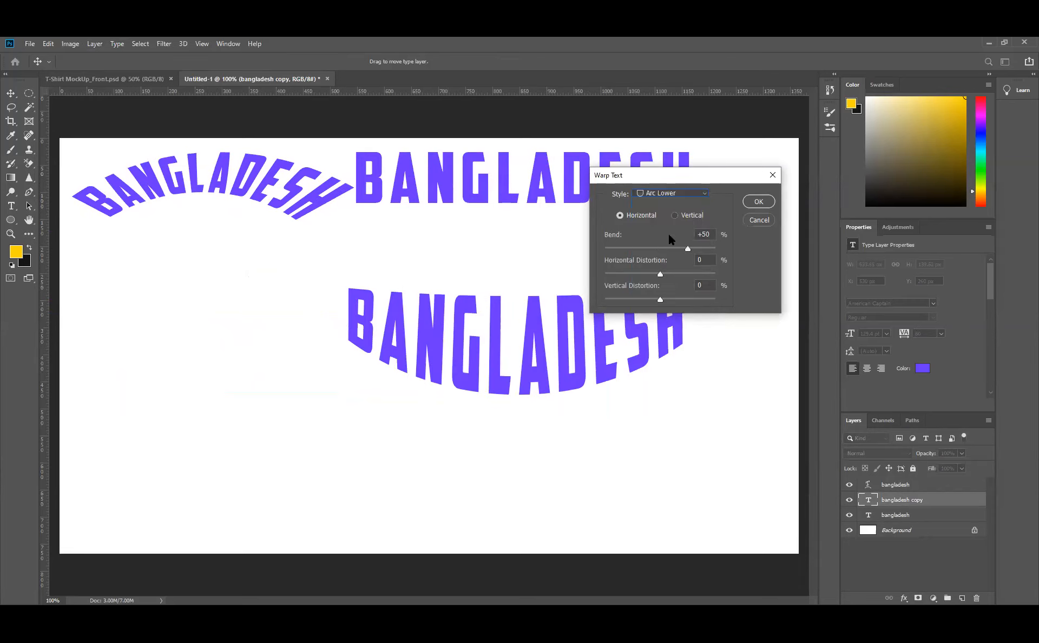
drag(555, 367, 426, 355)
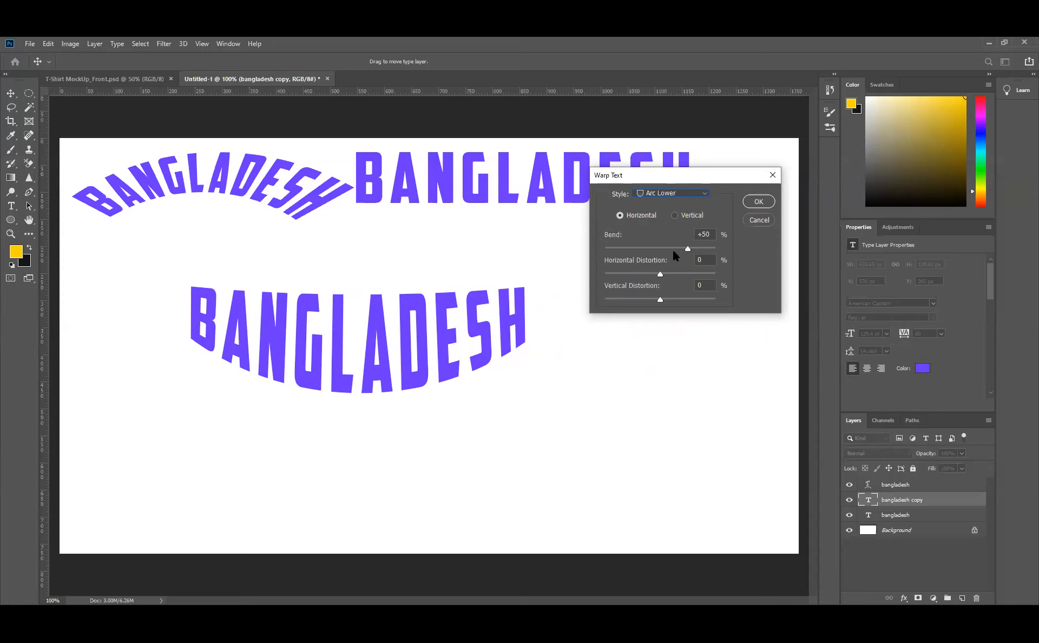
Set the Arc Lower warp to +49% bend with 0% horizontal and vertical distortion, and apply it
drag(688, 250, 660, 301)
click(660, 301)
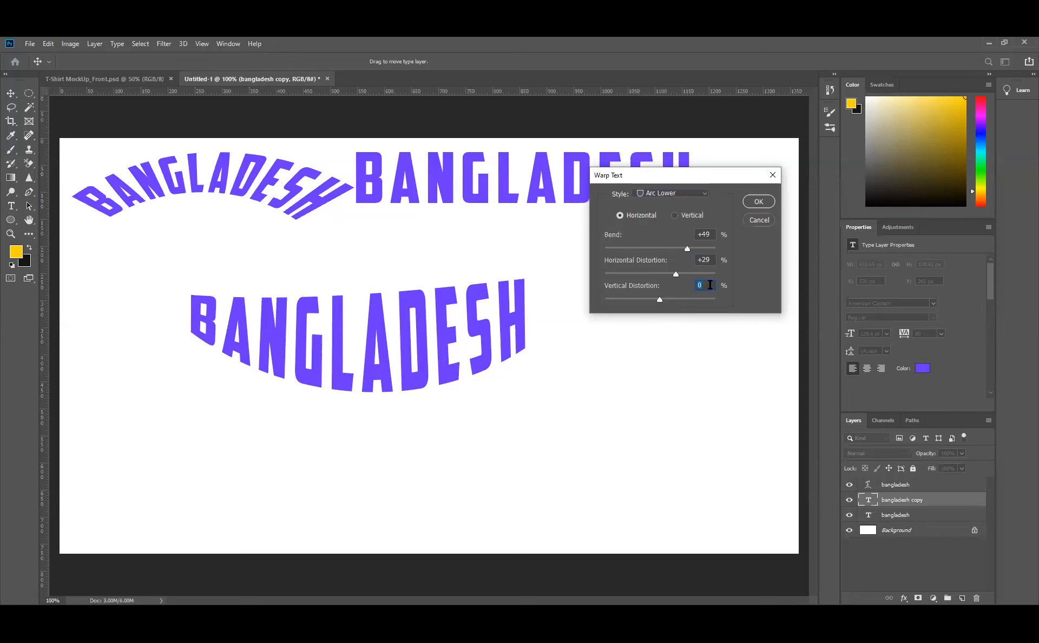
text(0)
drag(712, 261, 678, 261)
text(0)
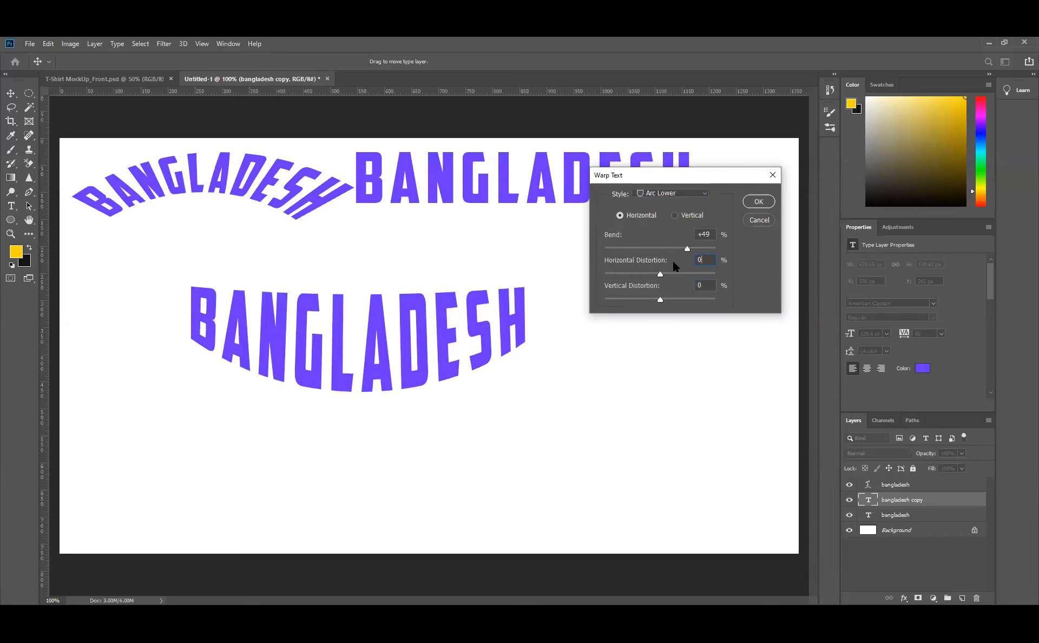
click(759, 202)
Scale down the Arc Lower text proportionally and place it directly beneath the arced text
drag(440, 331, 306, 271)
key(ctrl+t)
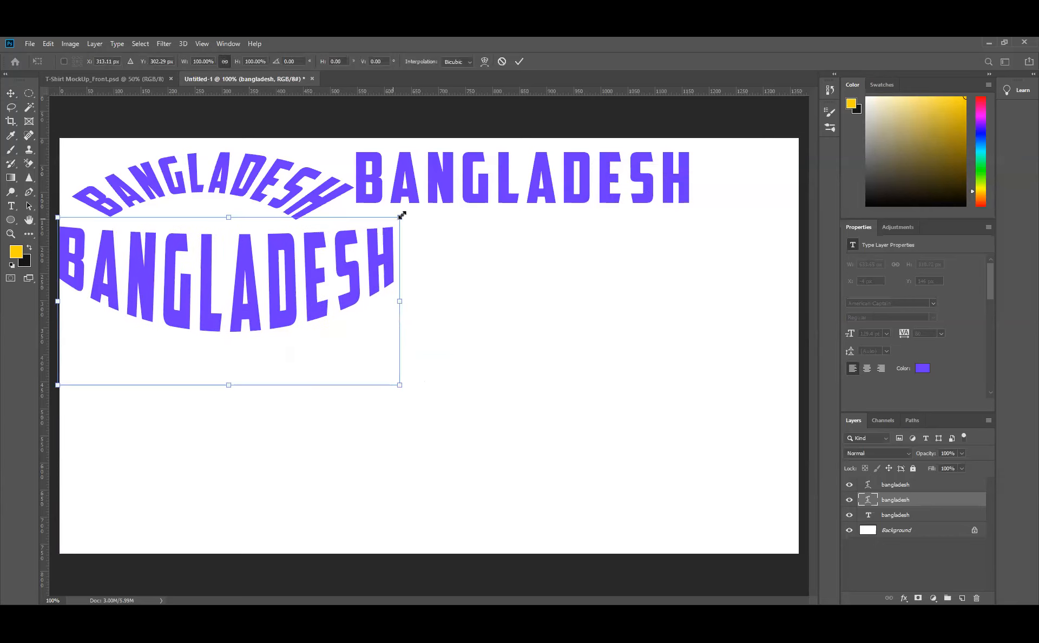
drag(400, 214, 354, 242)
drag(317, 282, 290, 269)
click(521, 60)
Duplicate the straight BANGLADESH text below itself and warp the copy with the Arc Upper style at -15% bend
drag(542, 160, 554, 271)
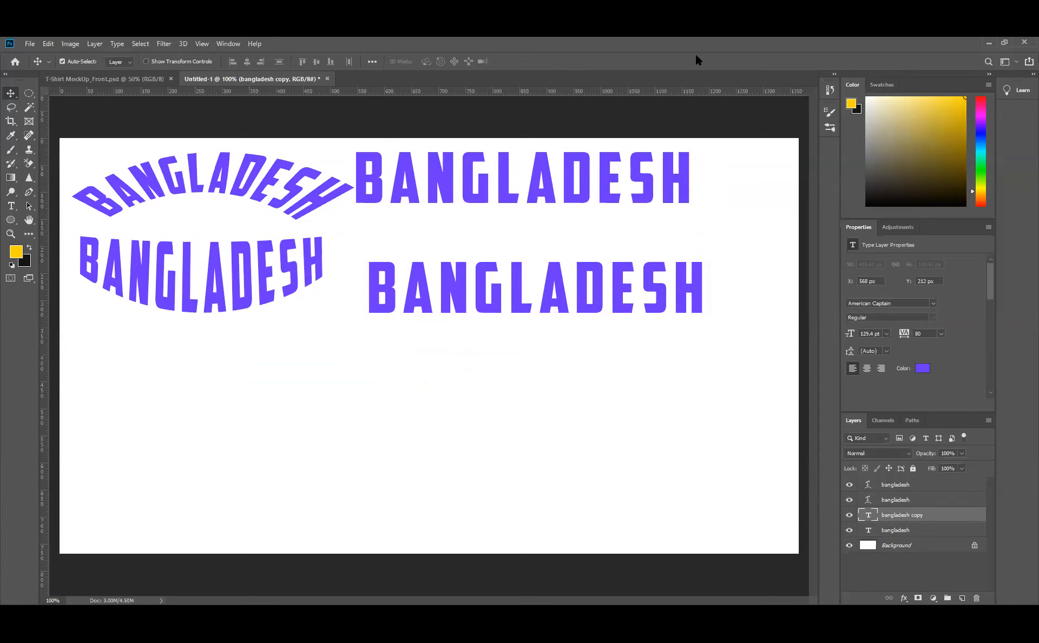
click(93, 44)
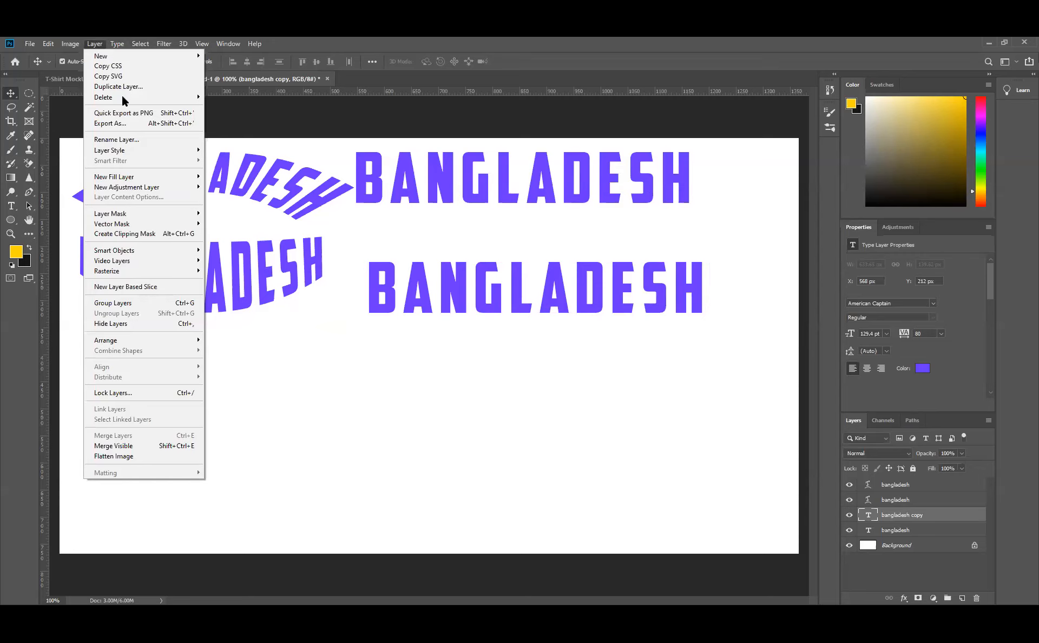
mouse_move(117, 43)
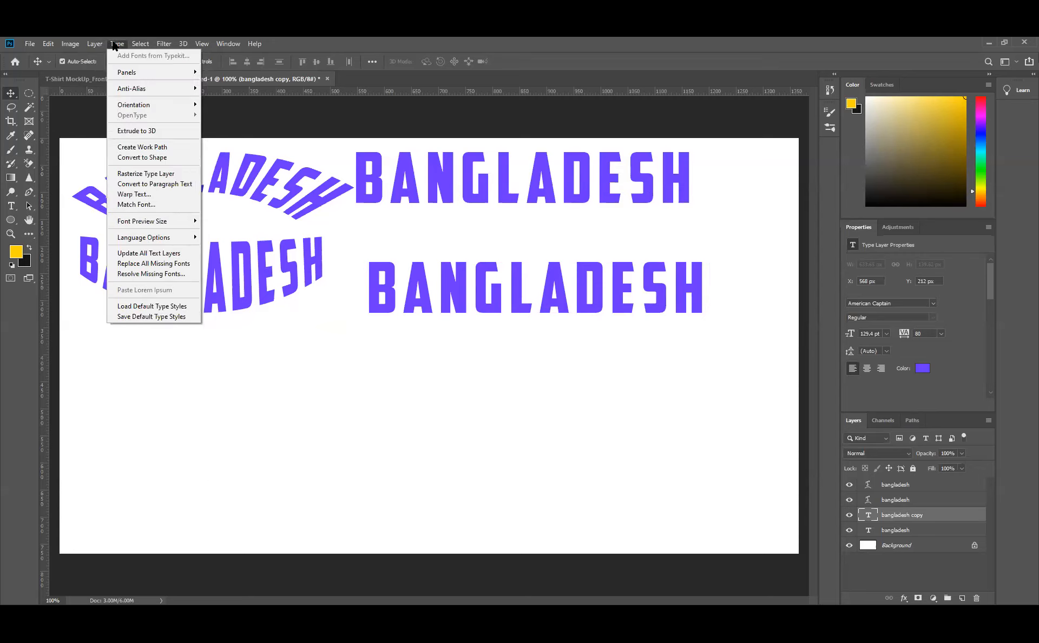
click(135, 194)
click(684, 363)
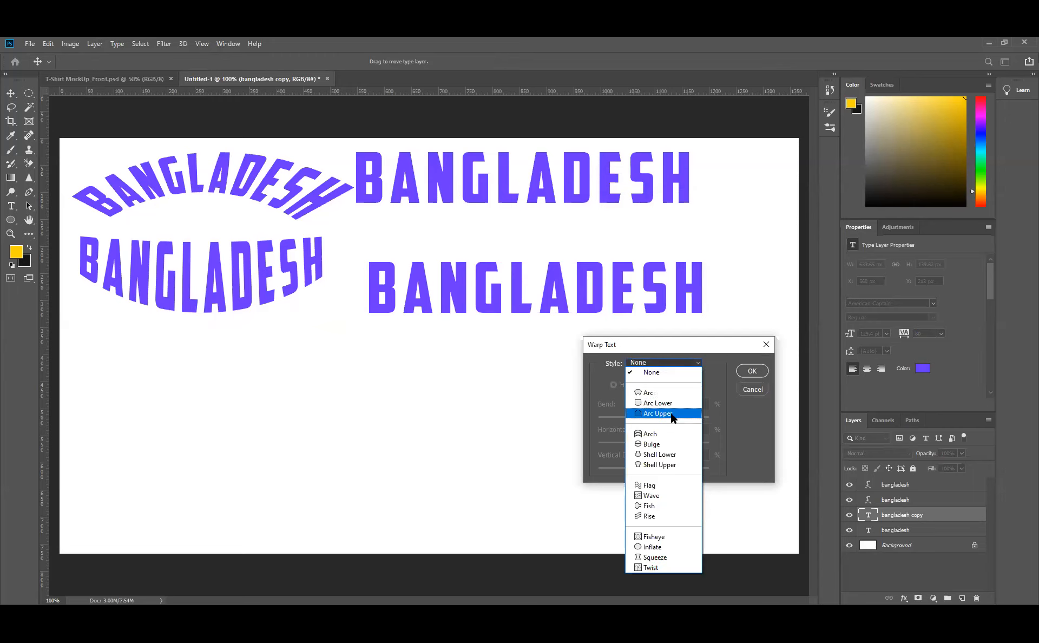
click(657, 414)
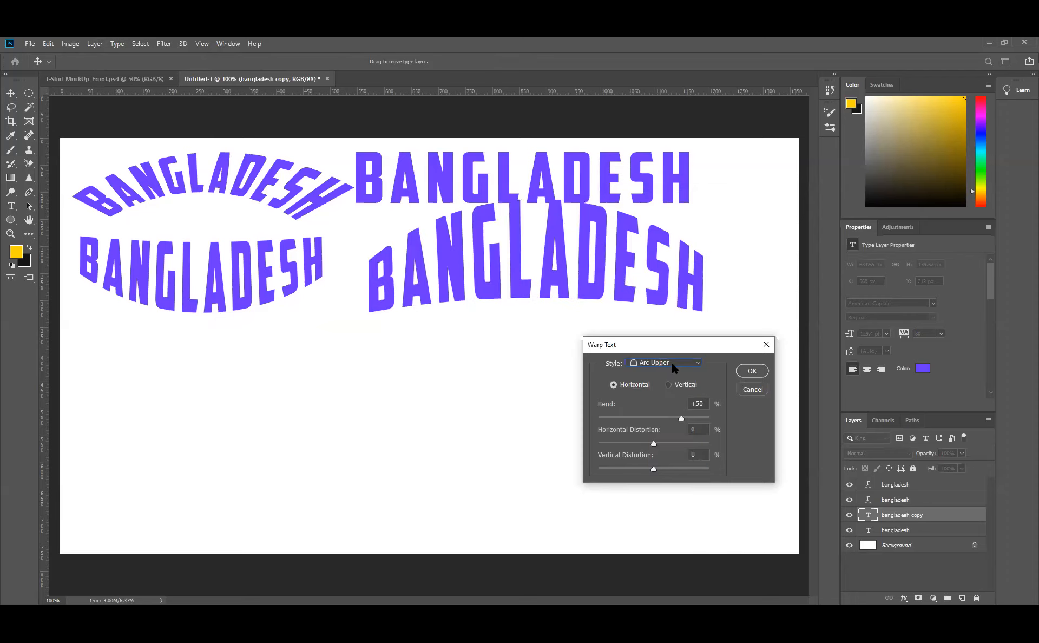
drag(681, 418, 646, 420)
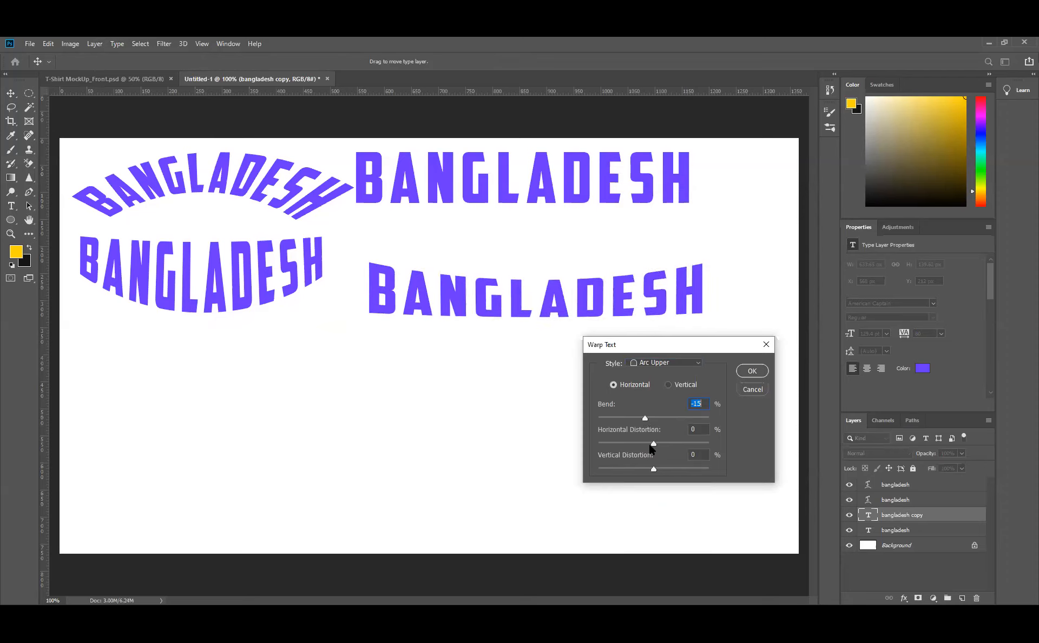
click(753, 371)
Stretch the Arc Upper text vertically, resize it to about 85% width and 162% height, and place it beneath the Arc Lower text
drag(601, 308, 498, 425)
key(ctrl+t)
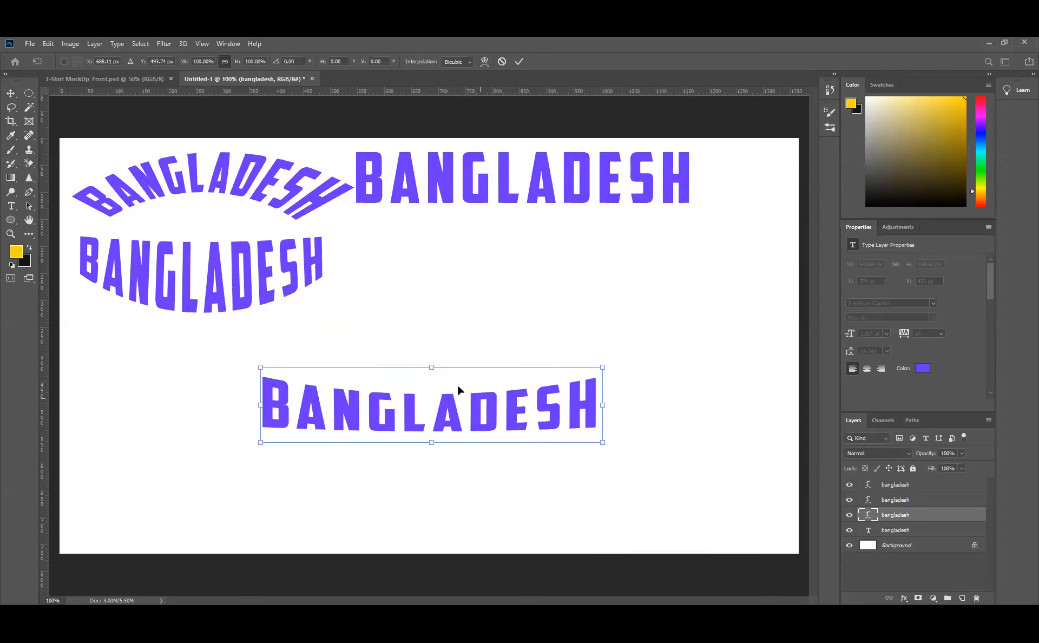
drag(433, 366, 431, 348)
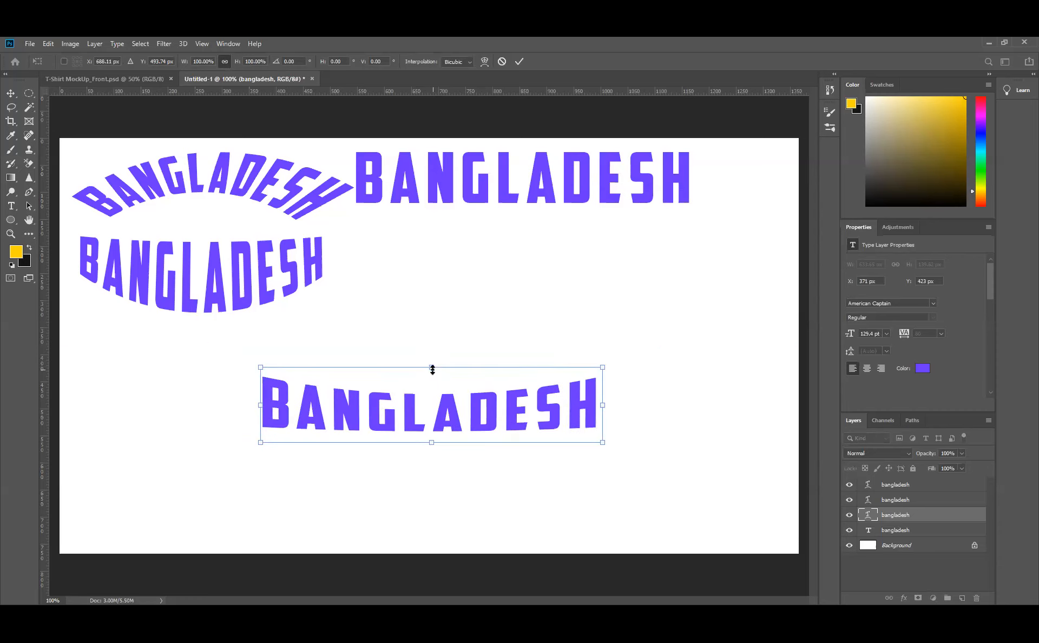
drag(432, 367, 433, 299)
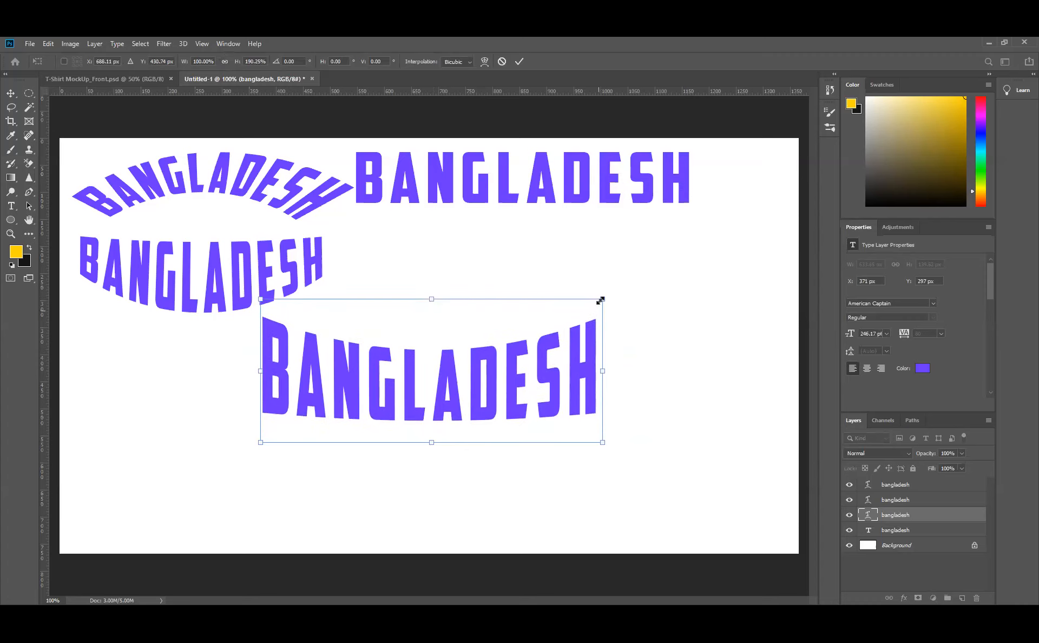
drag(603, 300, 577, 310)
drag(535, 404, 313, 387)
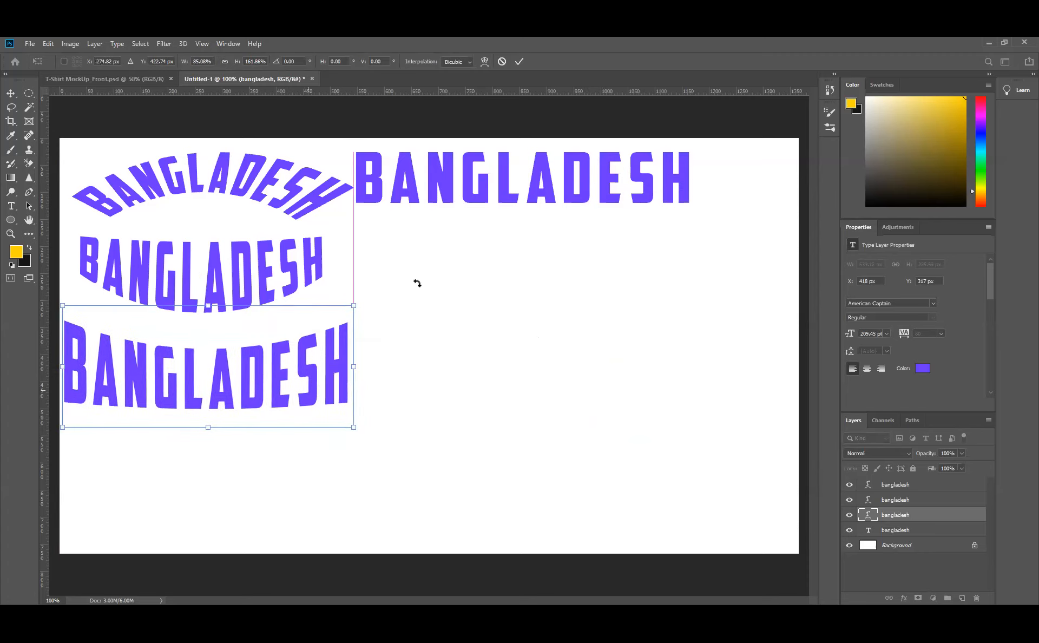
click(520, 61)
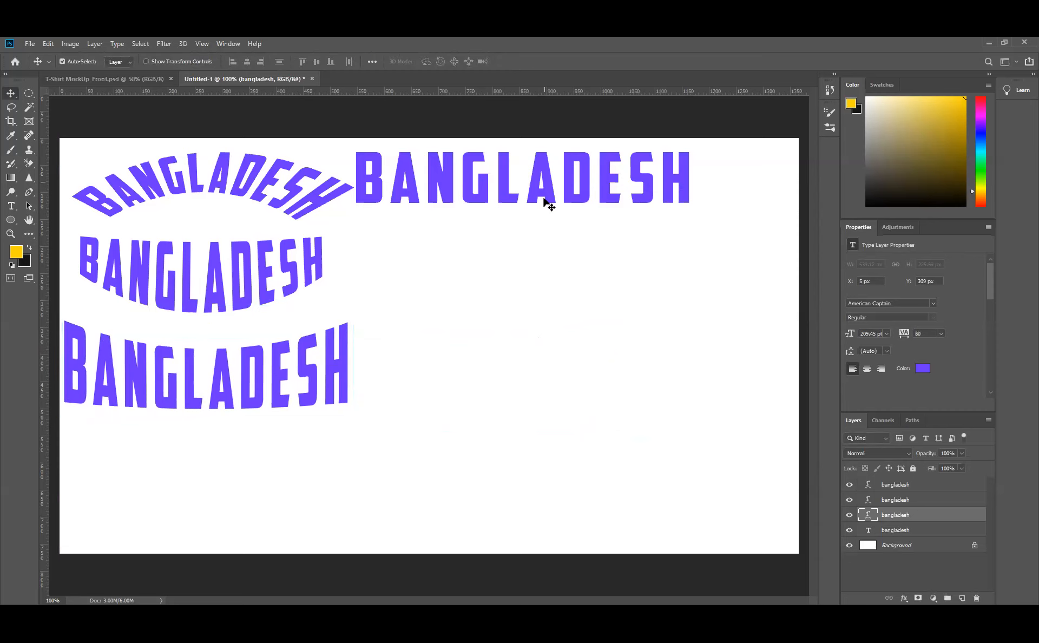
Duplicate the straight BANGLADESH text below itself and try the Arch and Bulge warp styles on the copy
drag(548, 192, 576, 316)
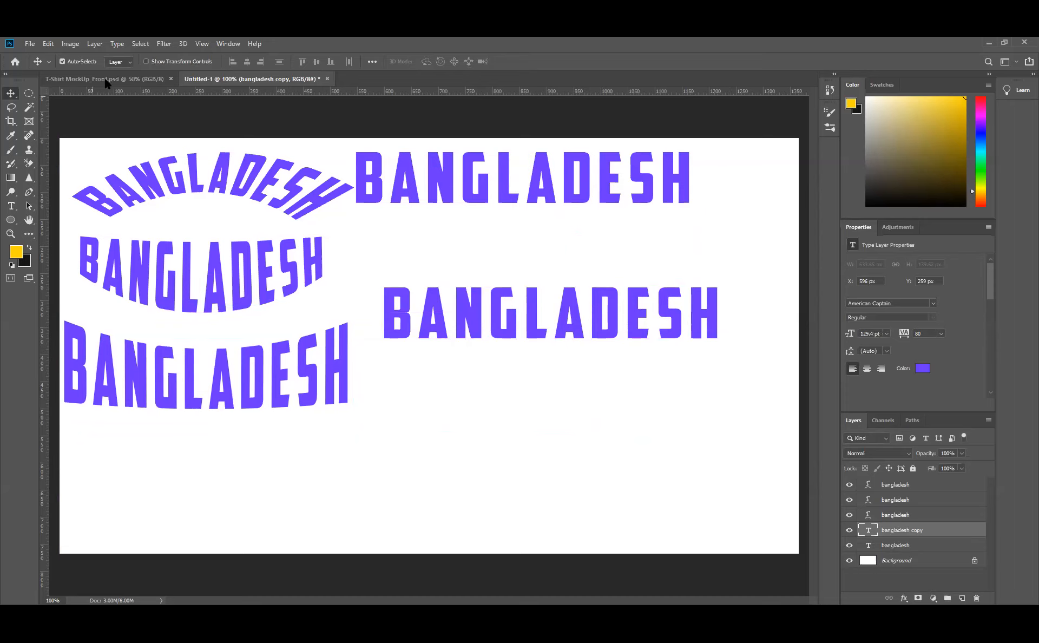
click(115, 43)
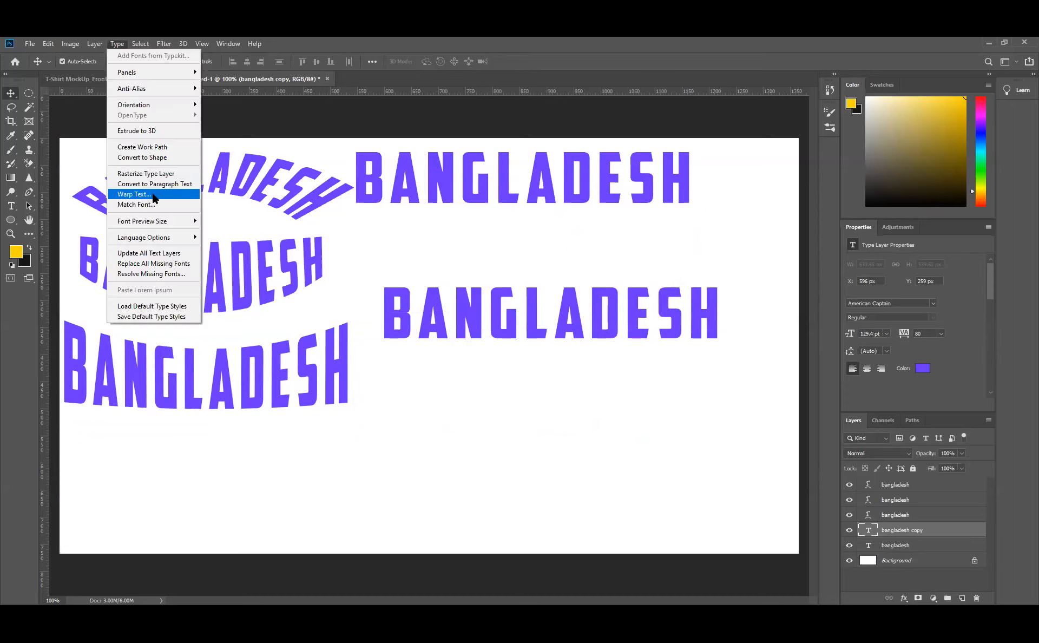
click(153, 196)
click(680, 363)
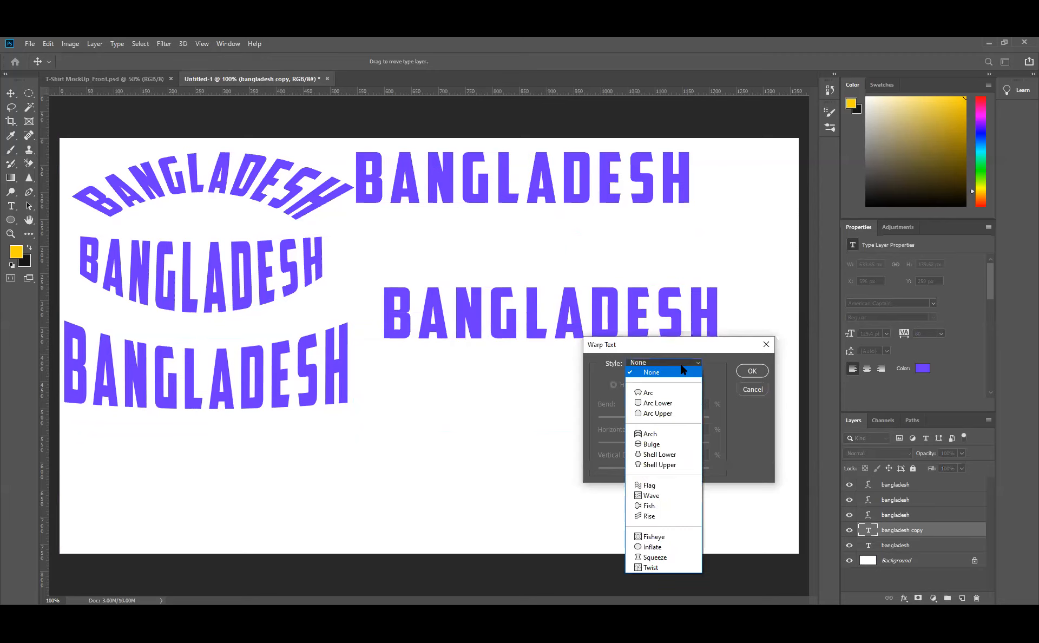
click(650, 434)
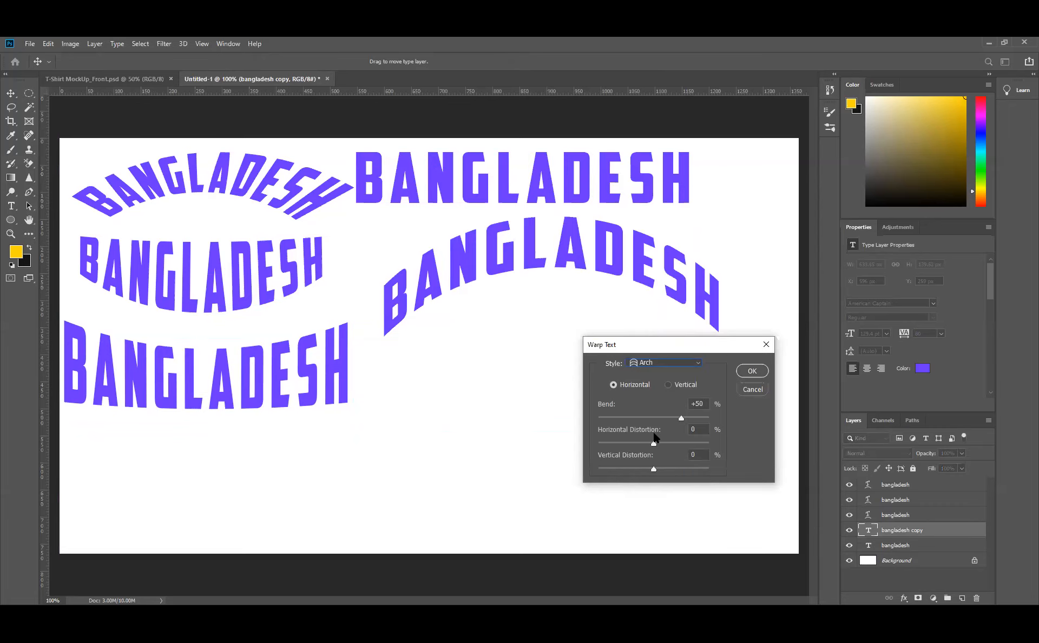
click(660, 363)
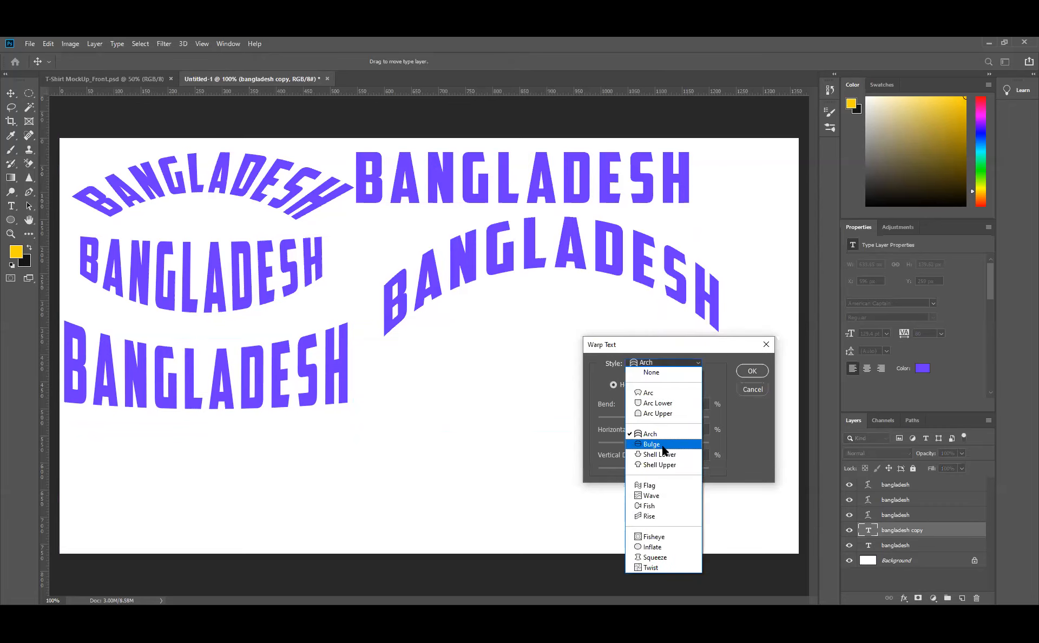
click(658, 448)
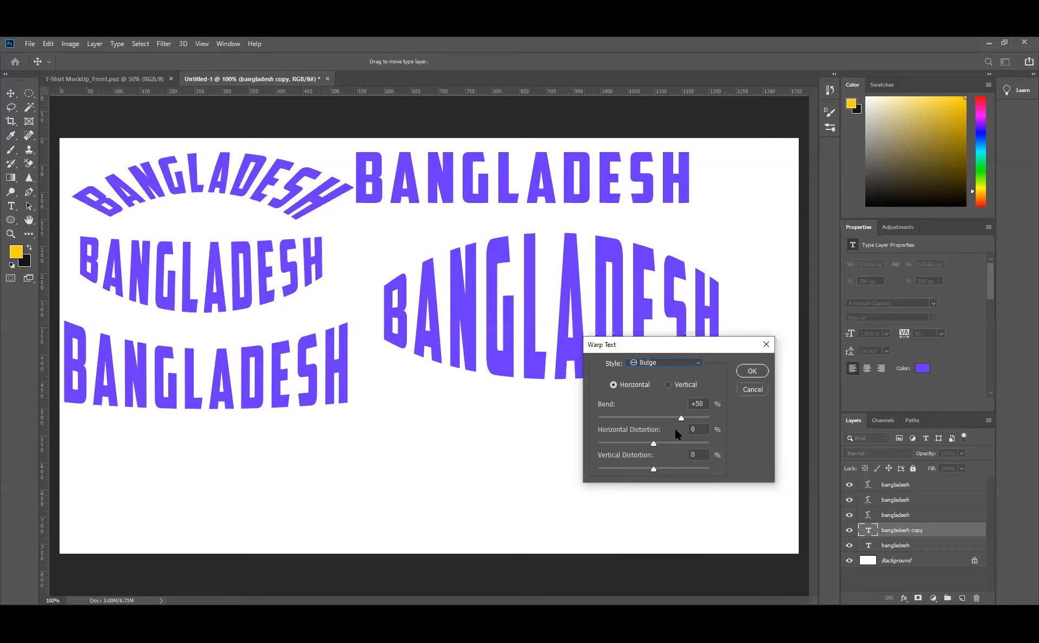
Apply the Shell Lower warp at +50% bend to the copy and place it beneath the Arc Upper text
click(659, 363)
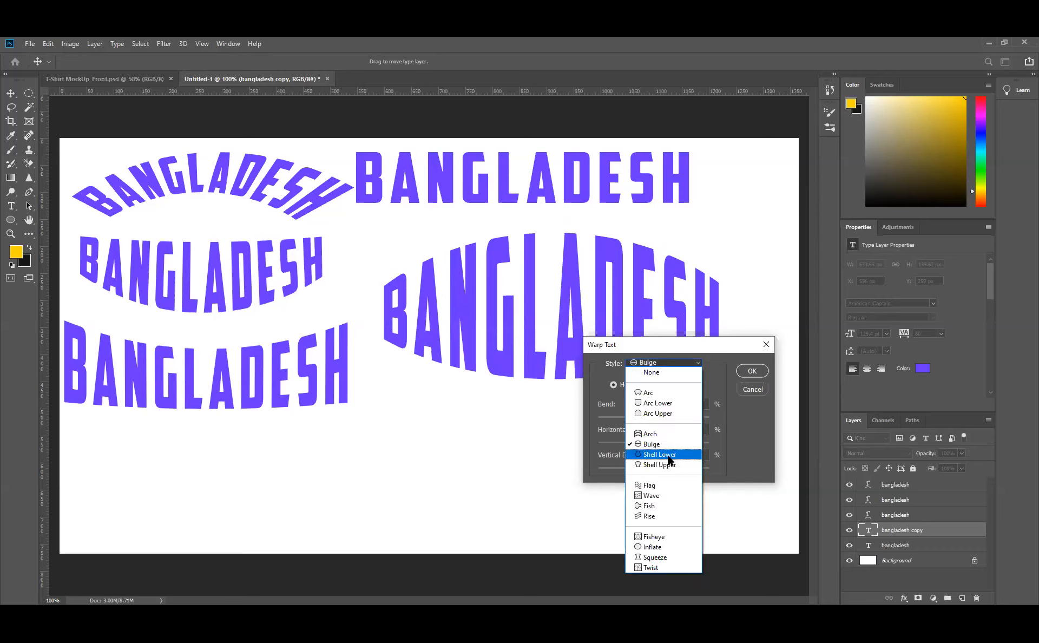
click(660, 455)
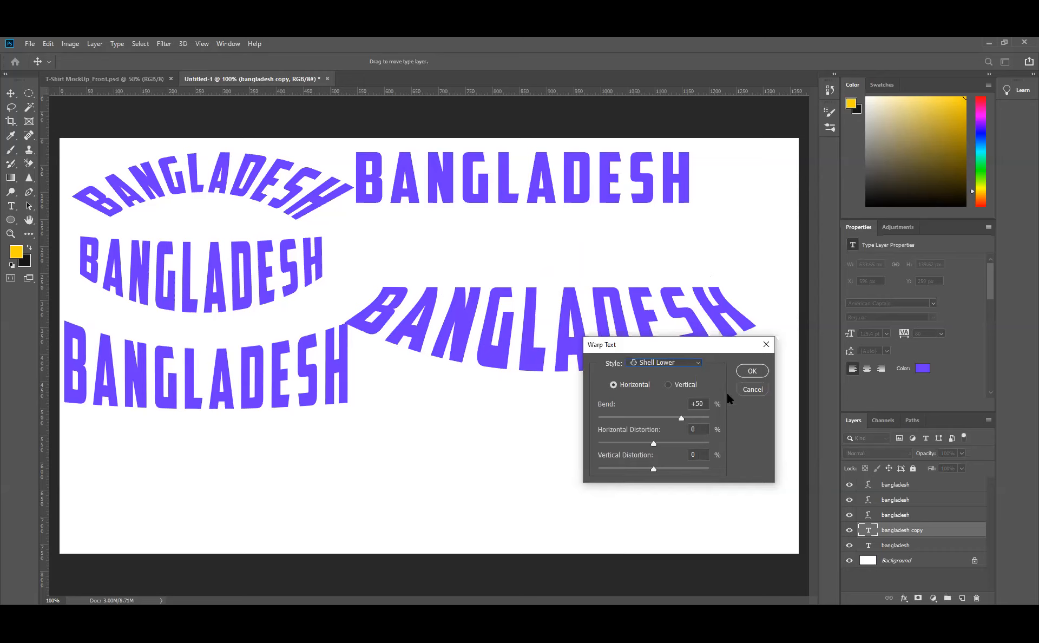
drag(716, 352, 733, 417)
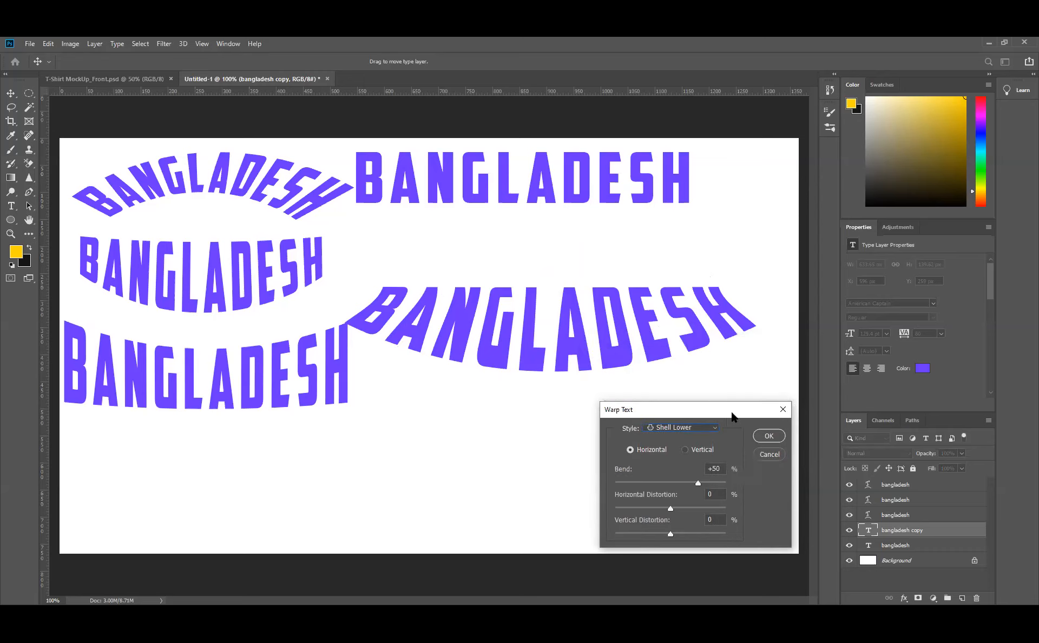
click(771, 437)
drag(633, 352, 336, 514)
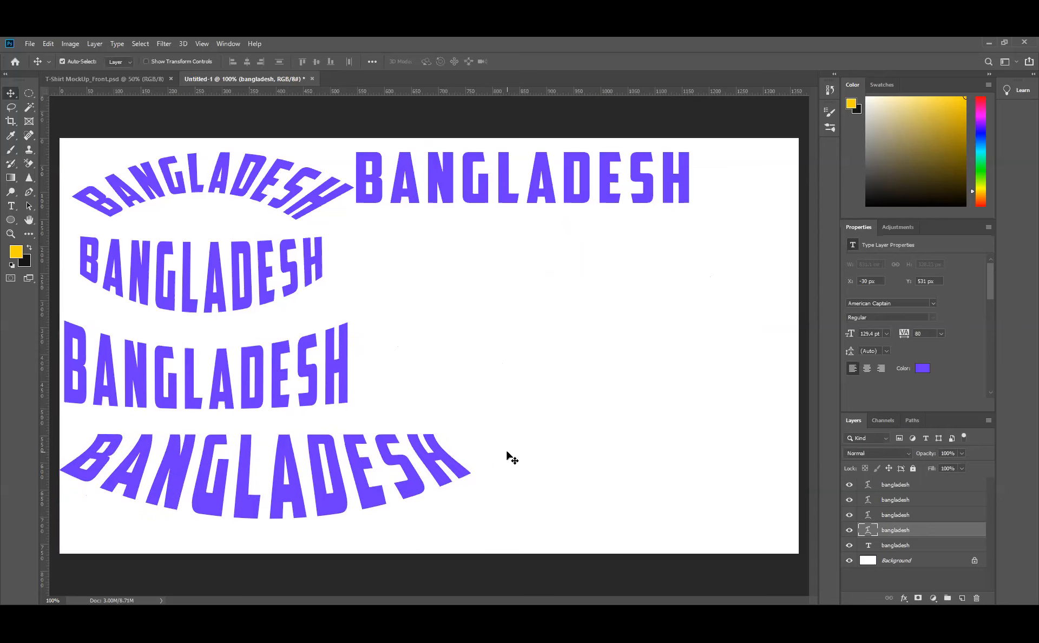
Duplicate the straight BANGLADESH text below itself and warp the copy with the Flag style at +21% bend
drag(550, 190, 595, 289)
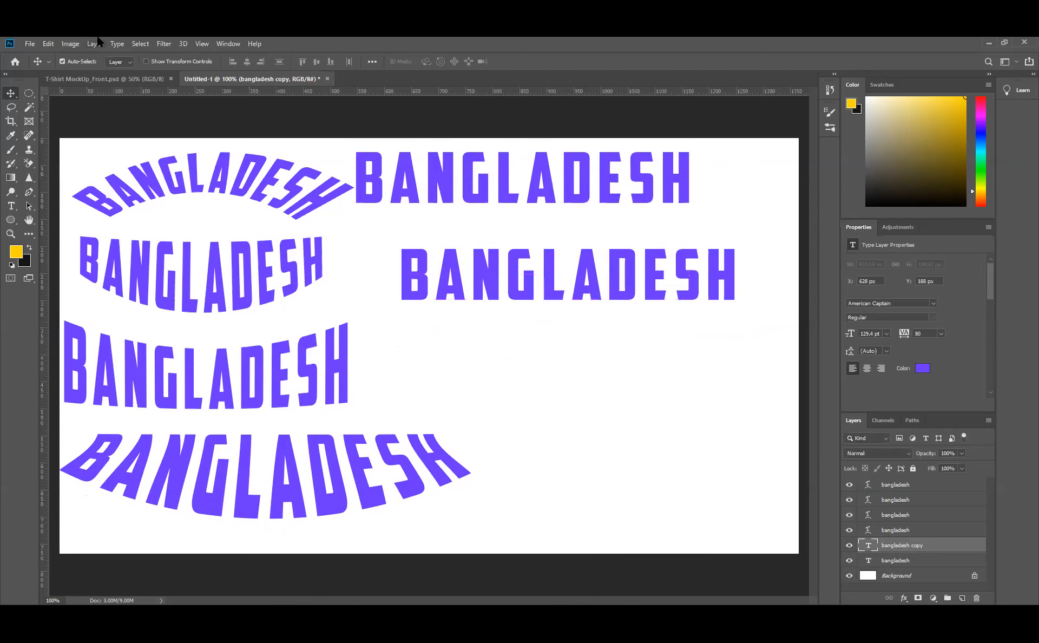
click(118, 44)
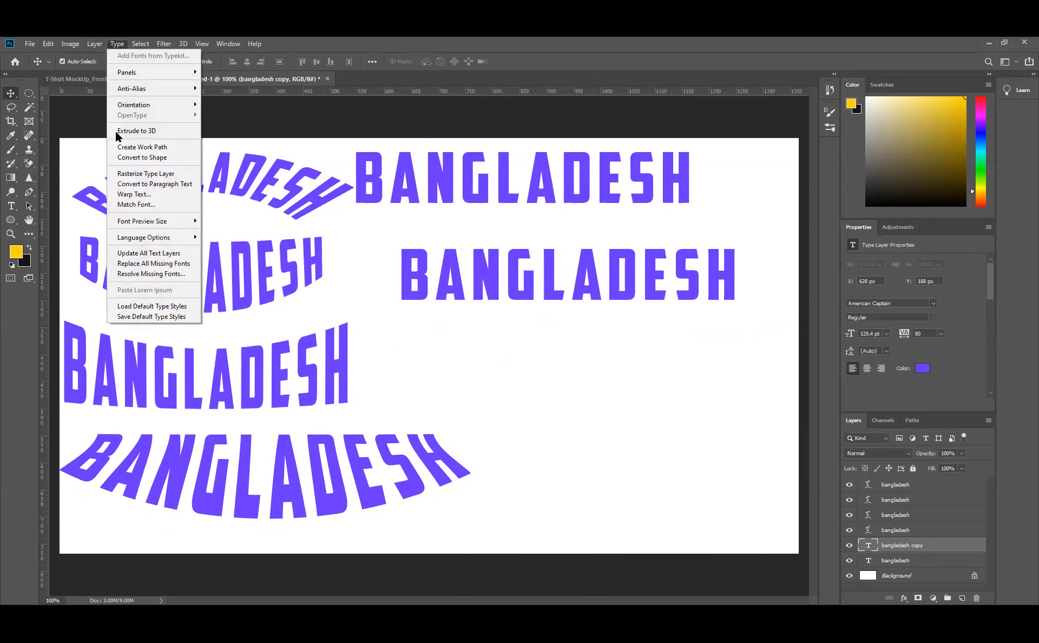
click(135, 193)
click(687, 427)
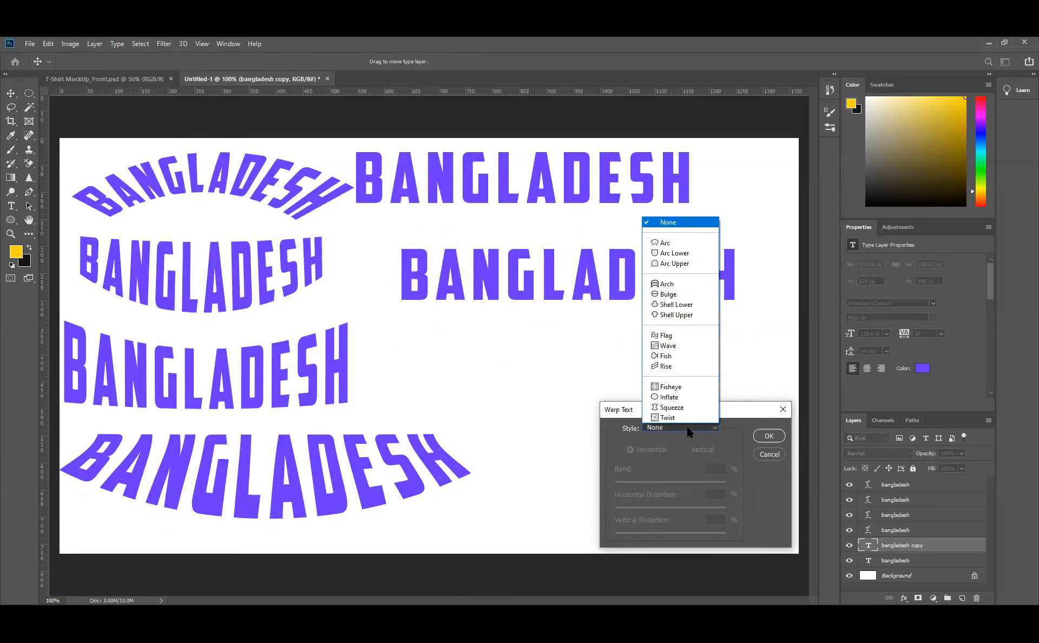
click(667, 336)
drag(629, 282, 631, 293)
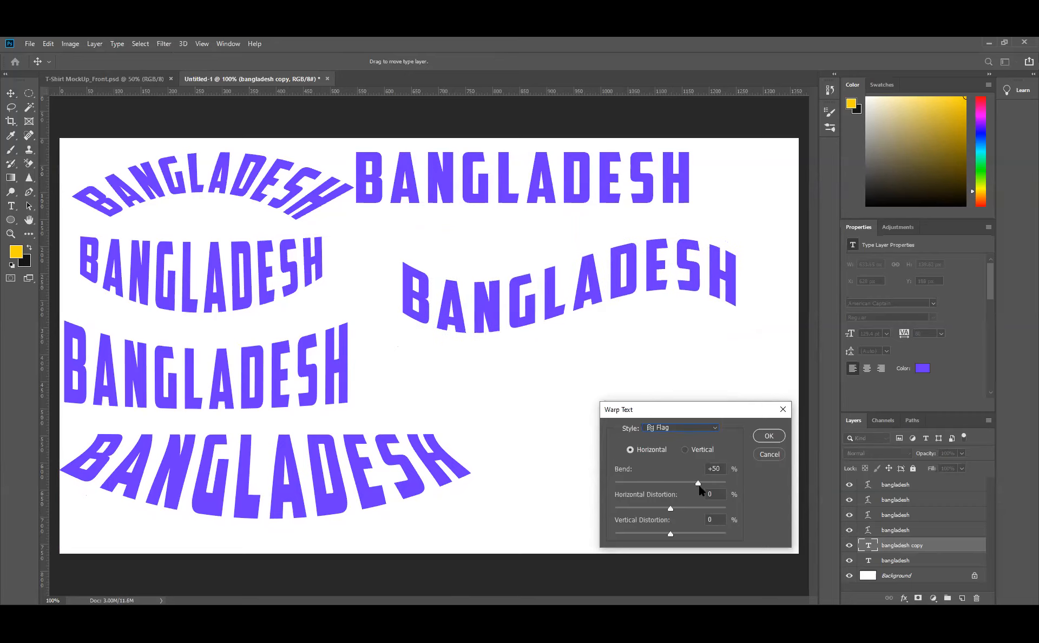
drag(699, 484, 681, 485)
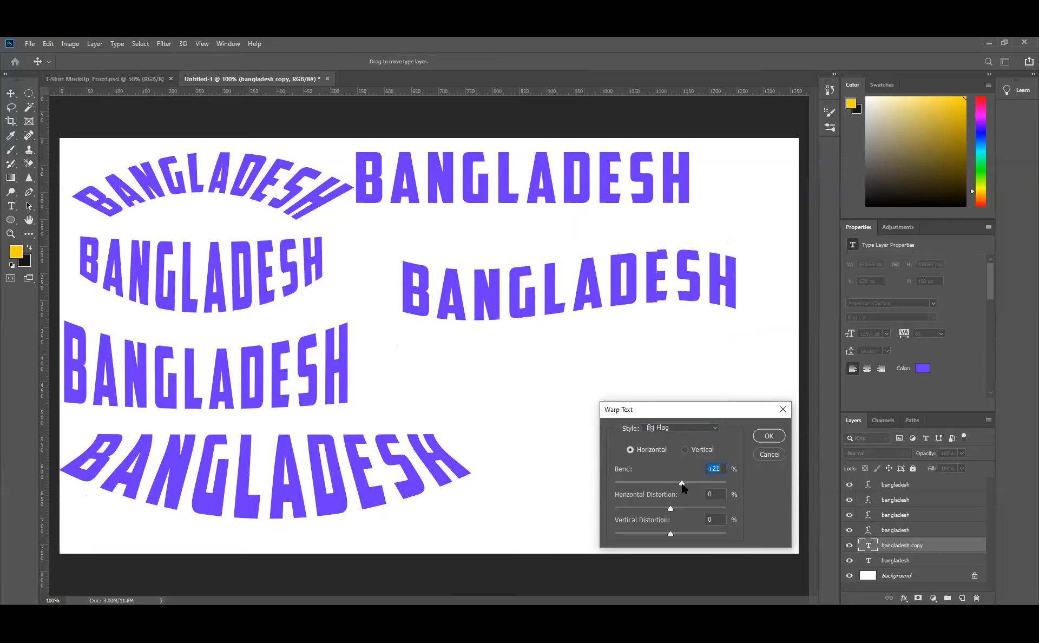
click(769, 436)
Duplicate the straight BANGLADESH text below the Flag text and try the Wave warp style on the copy
click(587, 201)
drag(597, 294, 654, 426)
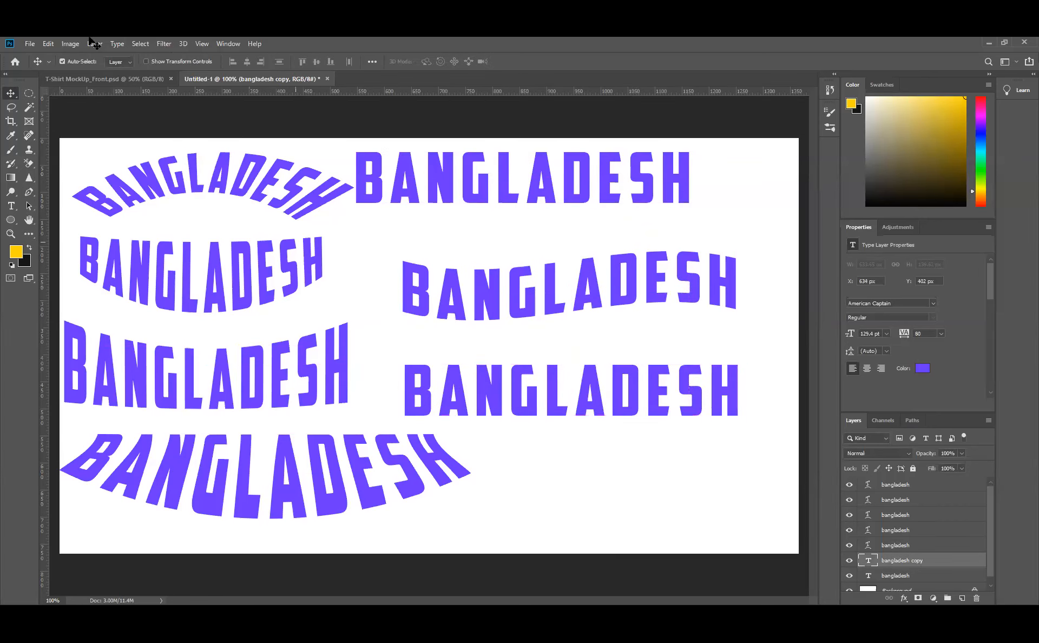
click(115, 46)
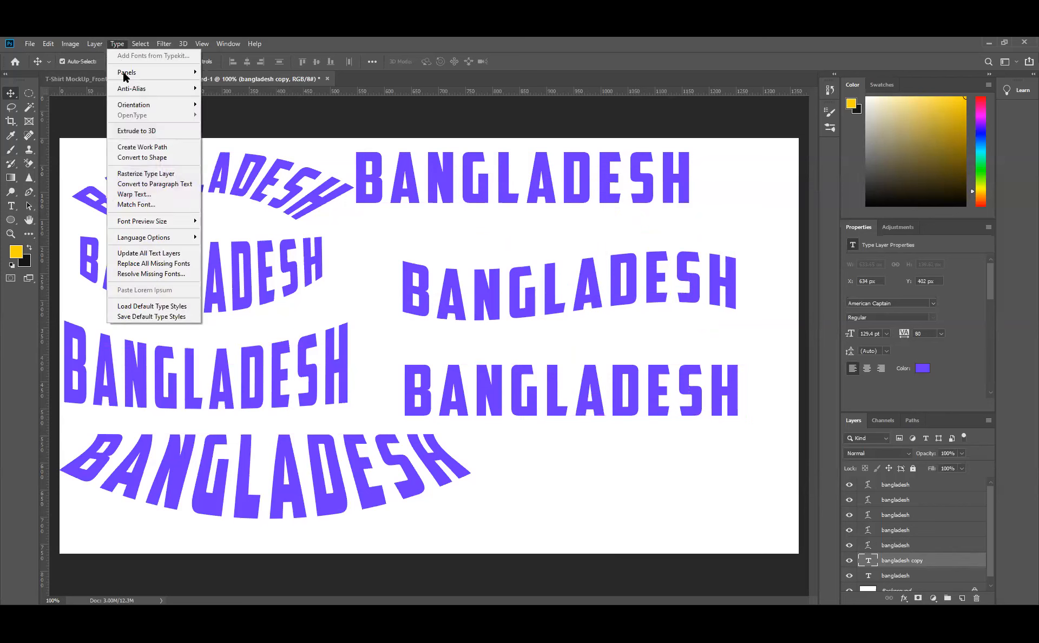
click(165, 195)
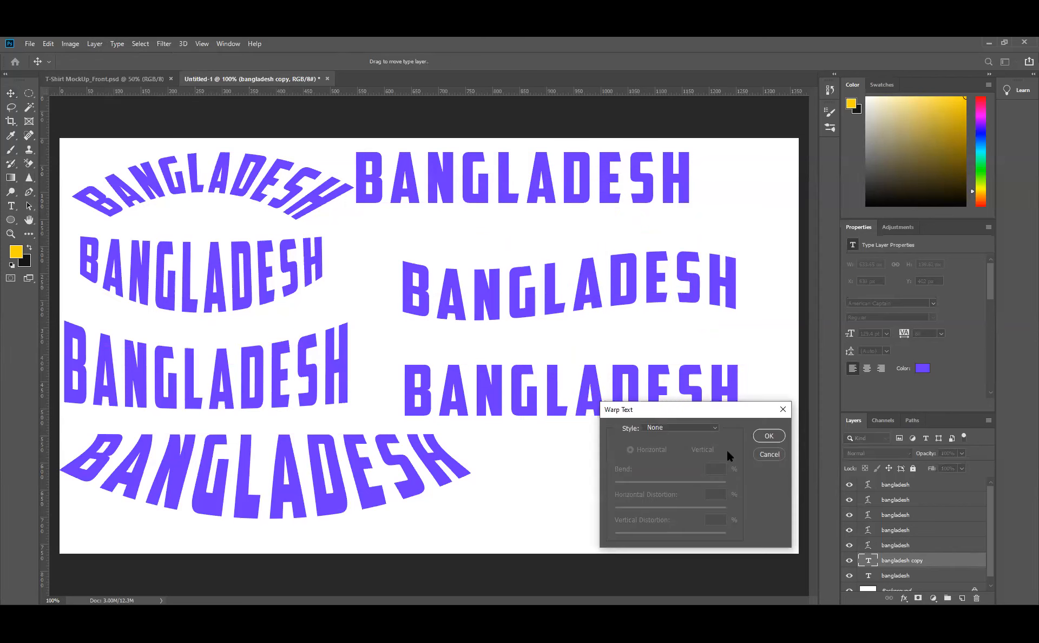
click(681, 426)
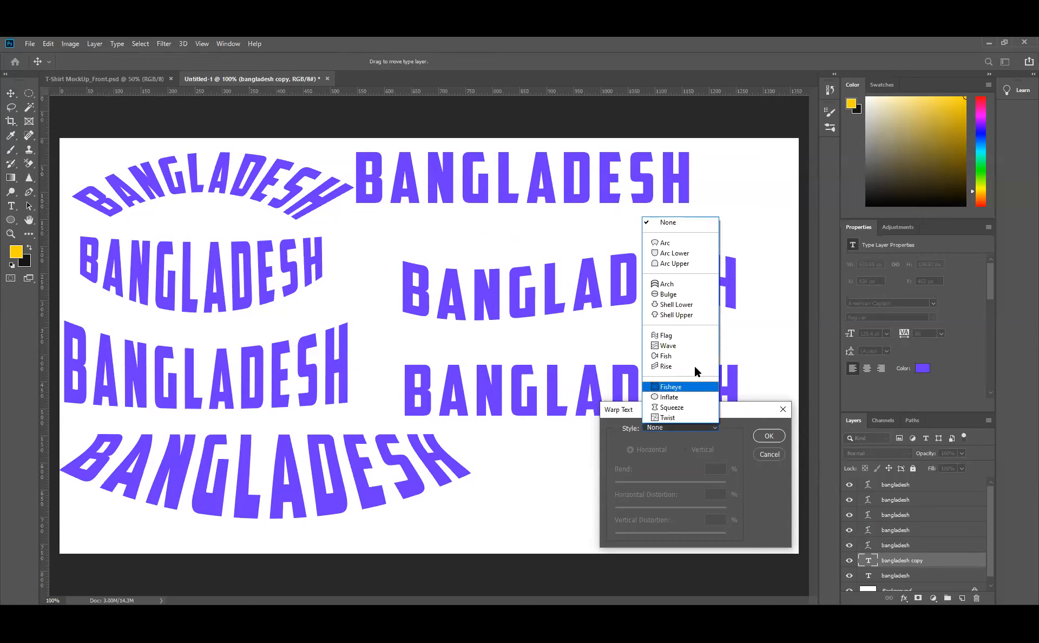
click(670, 346)
drag(722, 413, 674, 443)
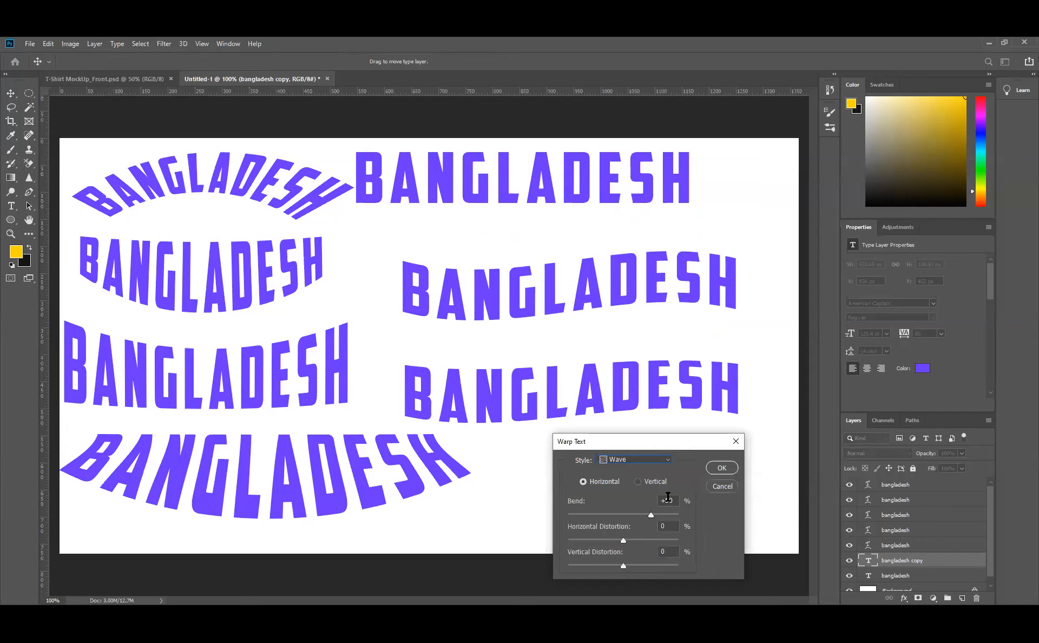
Try the Fish, Squeeze, Twist and Flag warp styles on the new copy at +50% bend
click(647, 460)
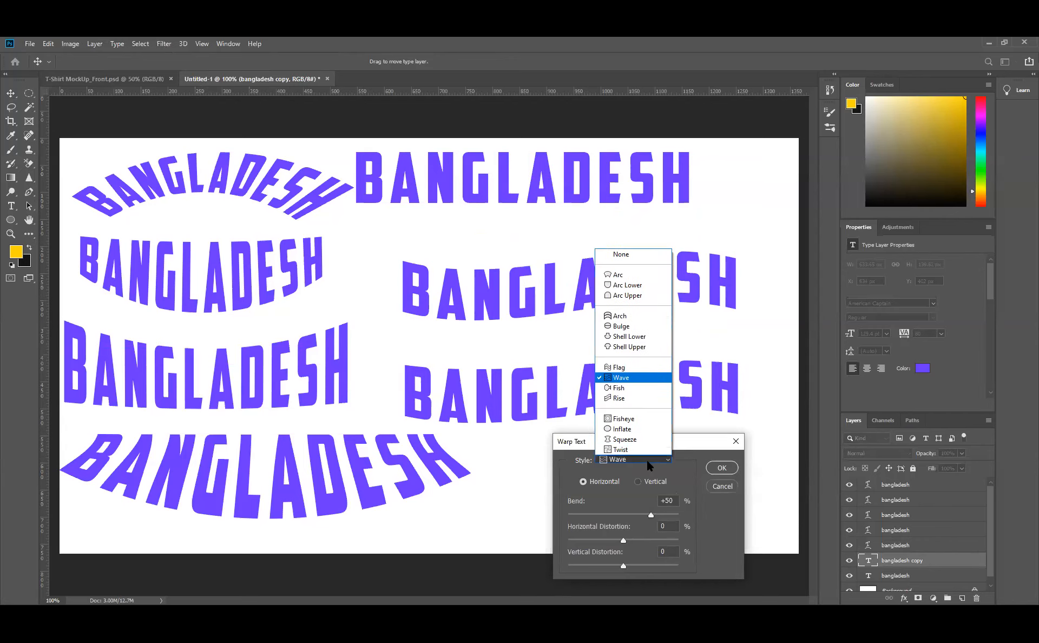
click(622, 388)
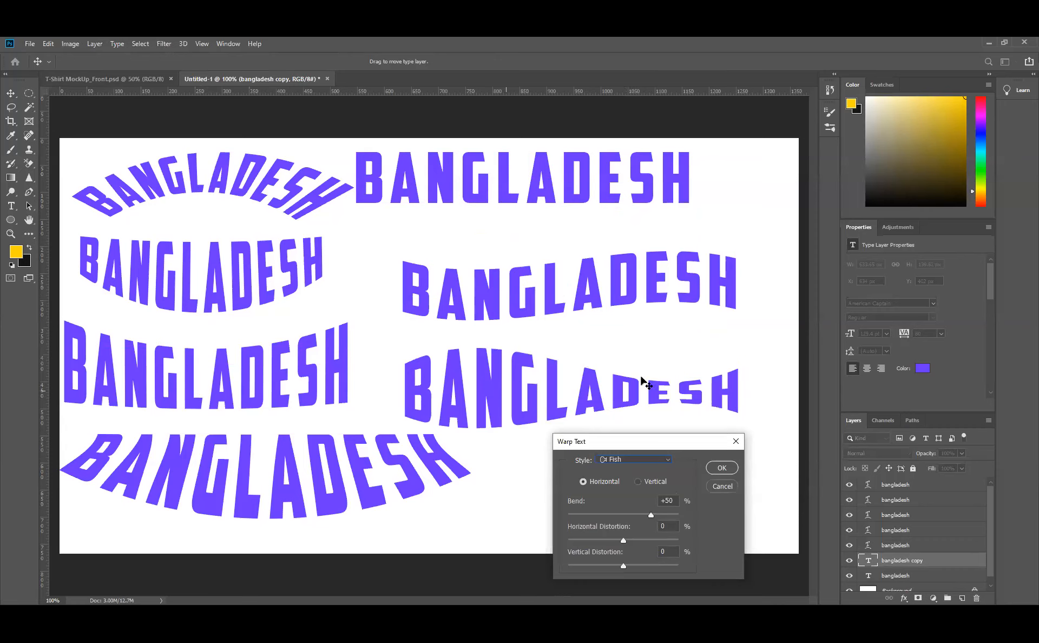
click(651, 458)
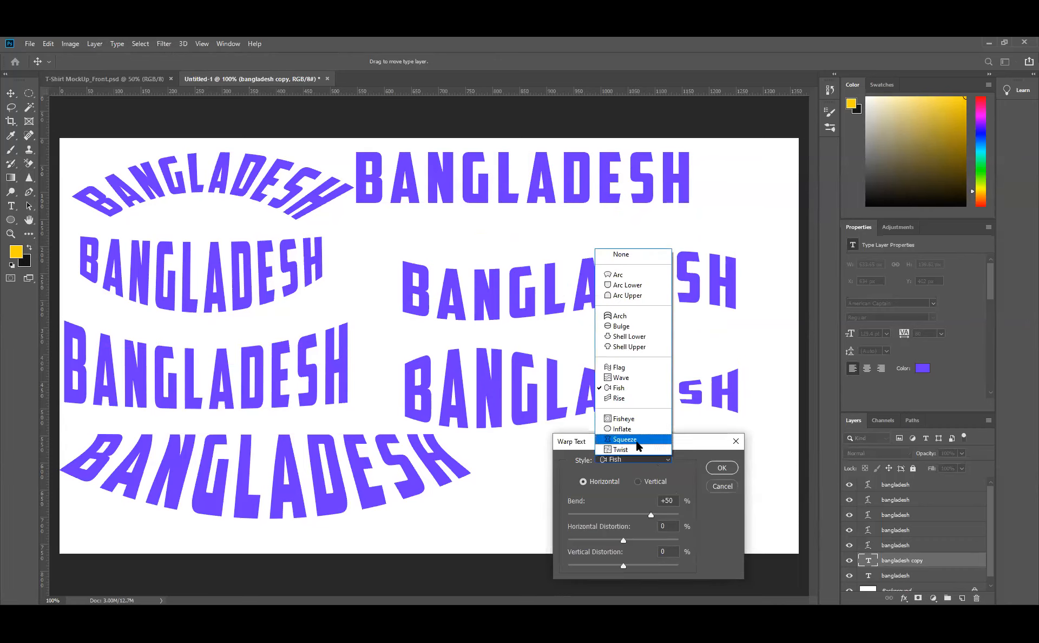
click(635, 440)
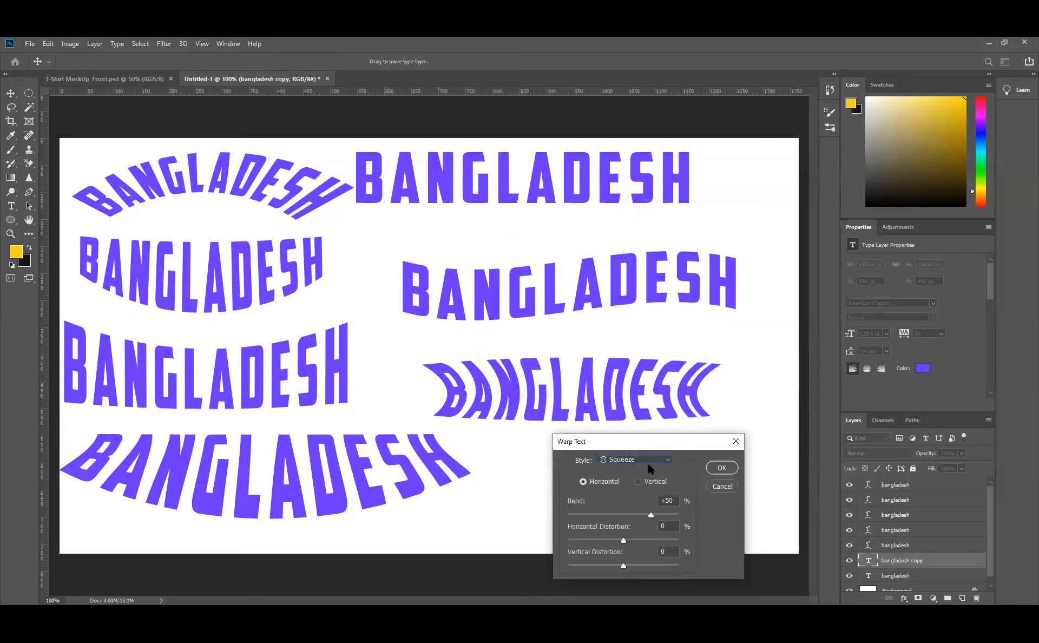
click(645, 458)
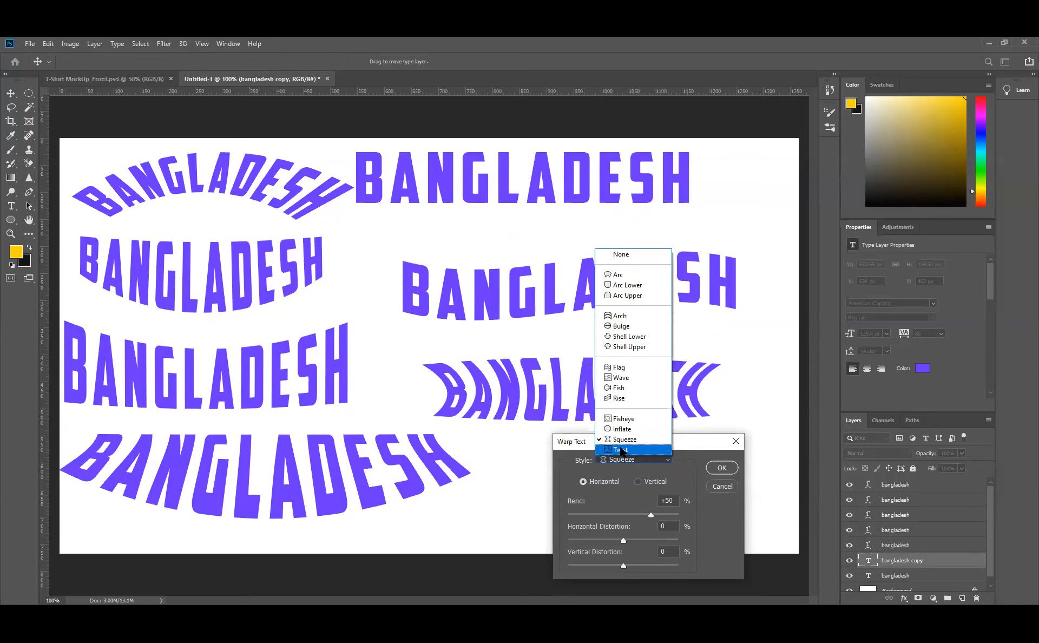
click(621, 449)
click(639, 459)
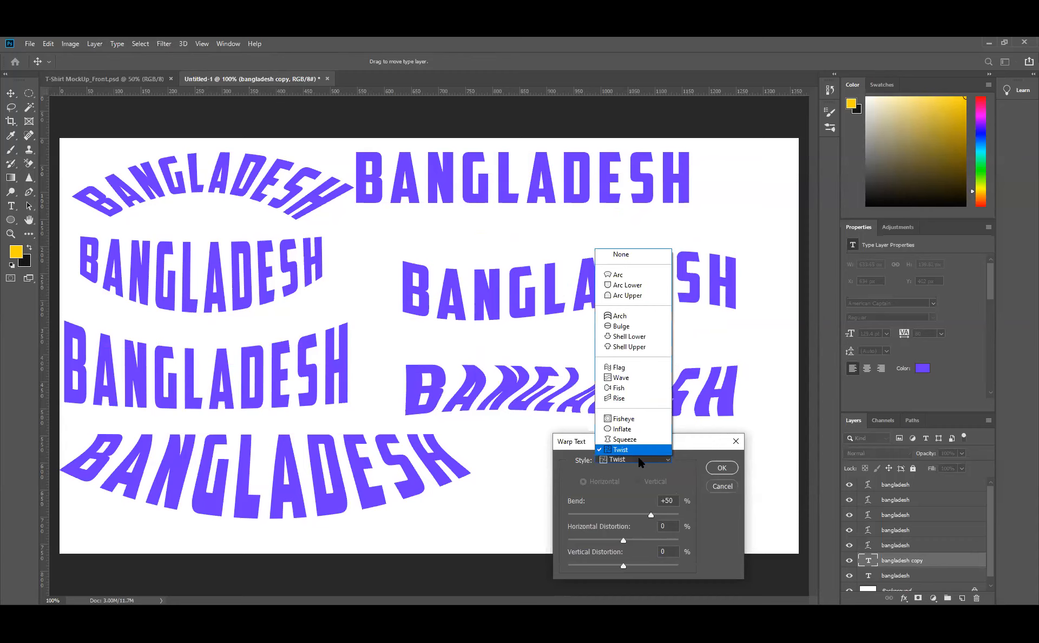
click(622, 368)
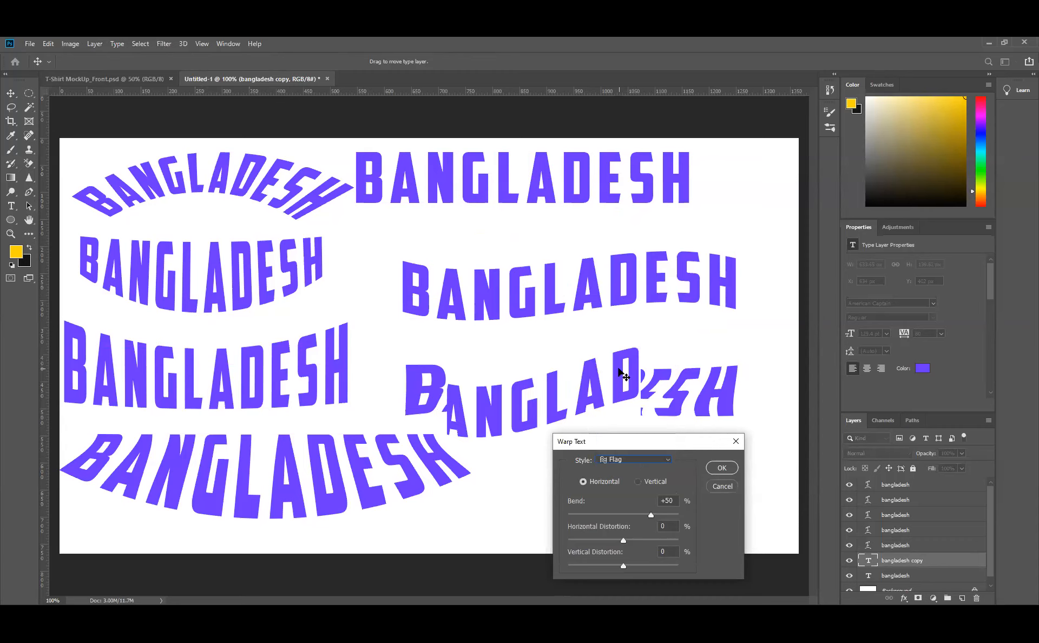
Apply the Rise warp at +50% bend to the copy and move the Rise and Flag texts lower on the canvas
click(626, 459)
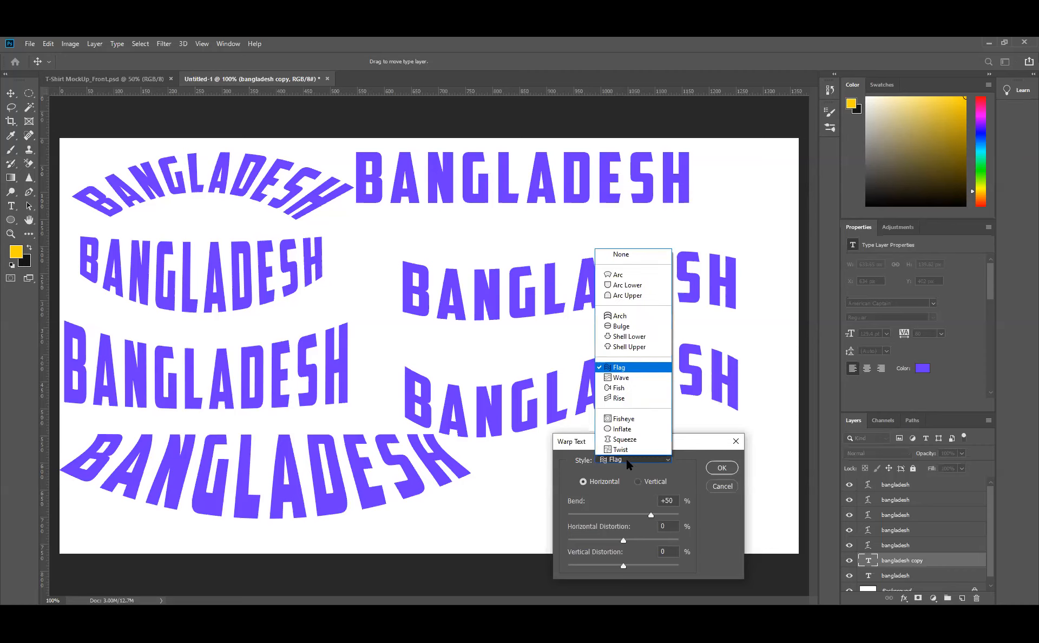
click(619, 399)
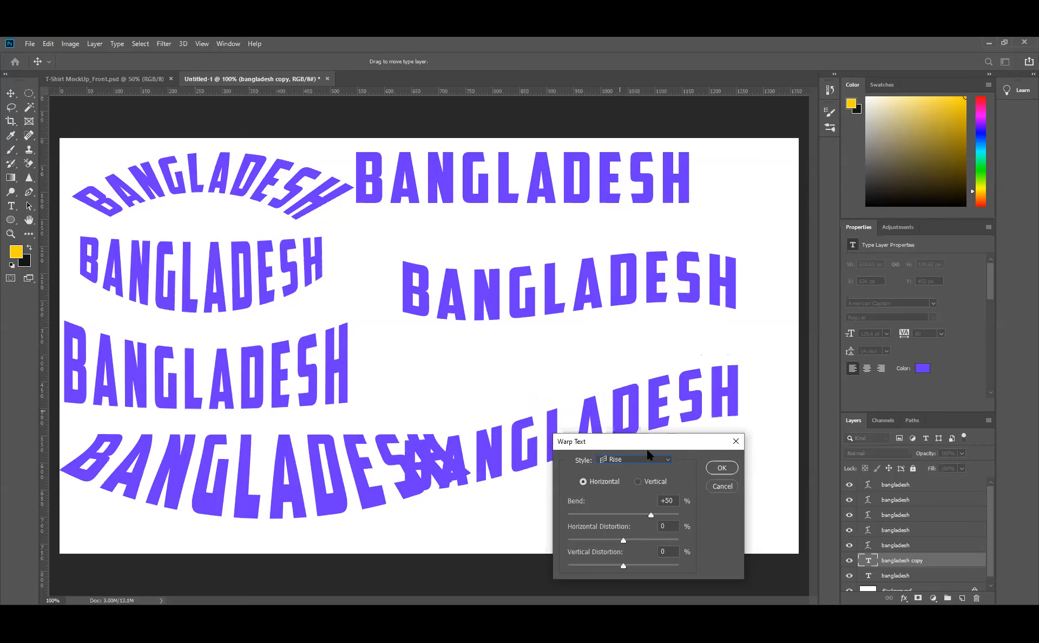
click(725, 470)
drag(540, 453, 600, 503)
drag(591, 297, 591, 336)
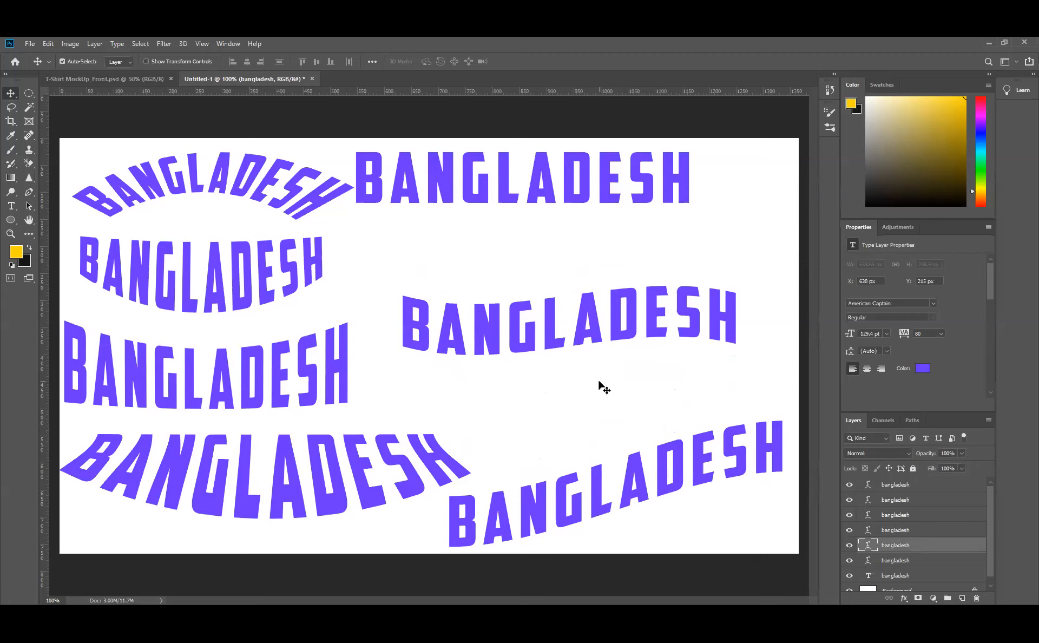
Fill the Background layer with the yellow foreground color, and replace that fill with the near-black background color
scroll(987, 524, down, 1)
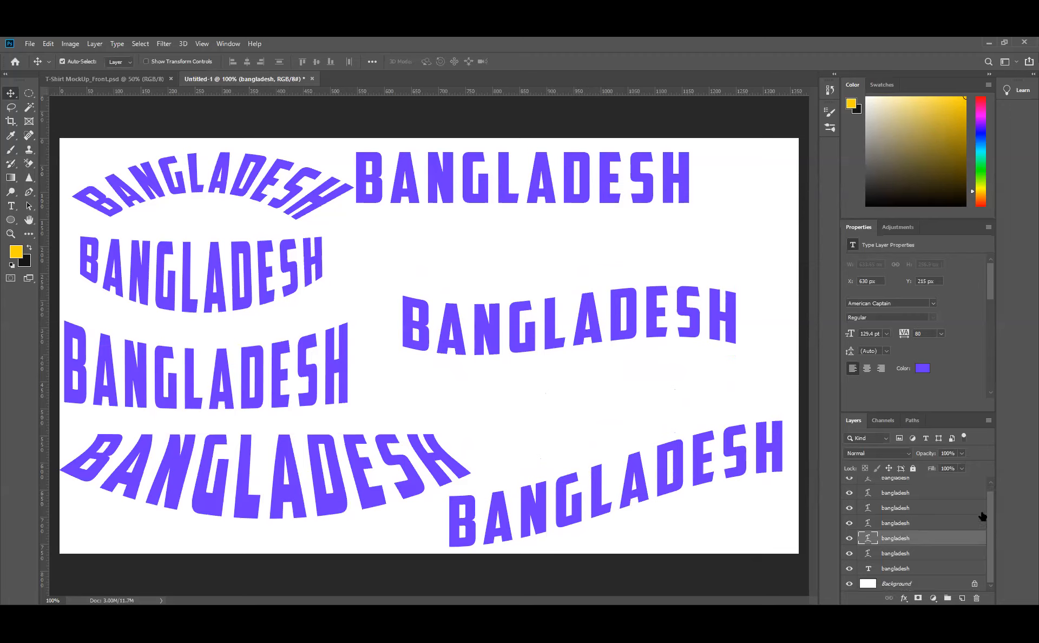
click(946, 588)
key(alt+BackSpace)
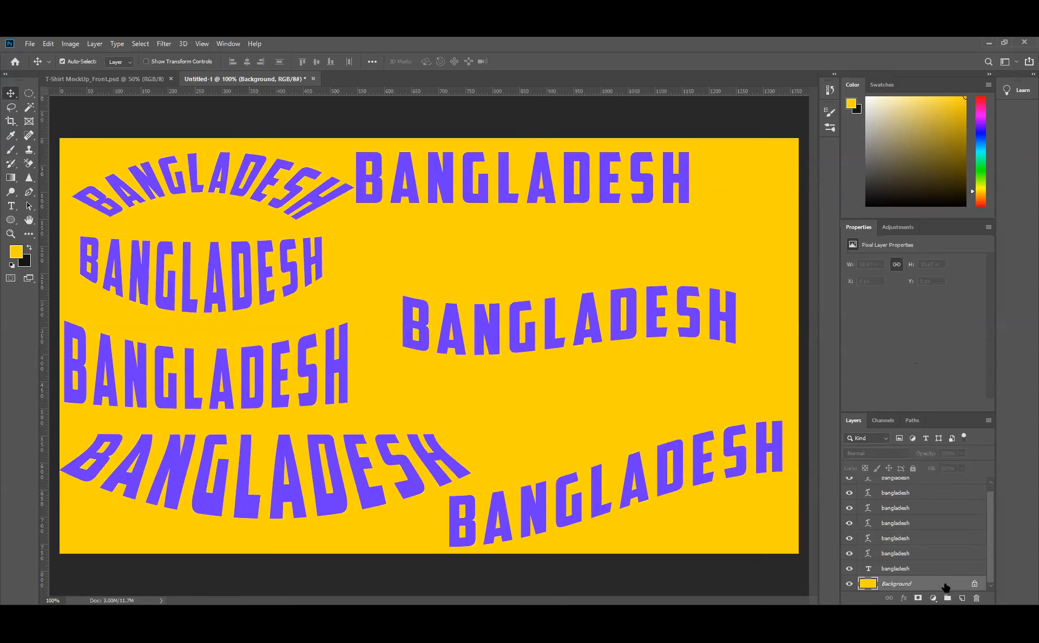
key(ctrl+BackSpace)
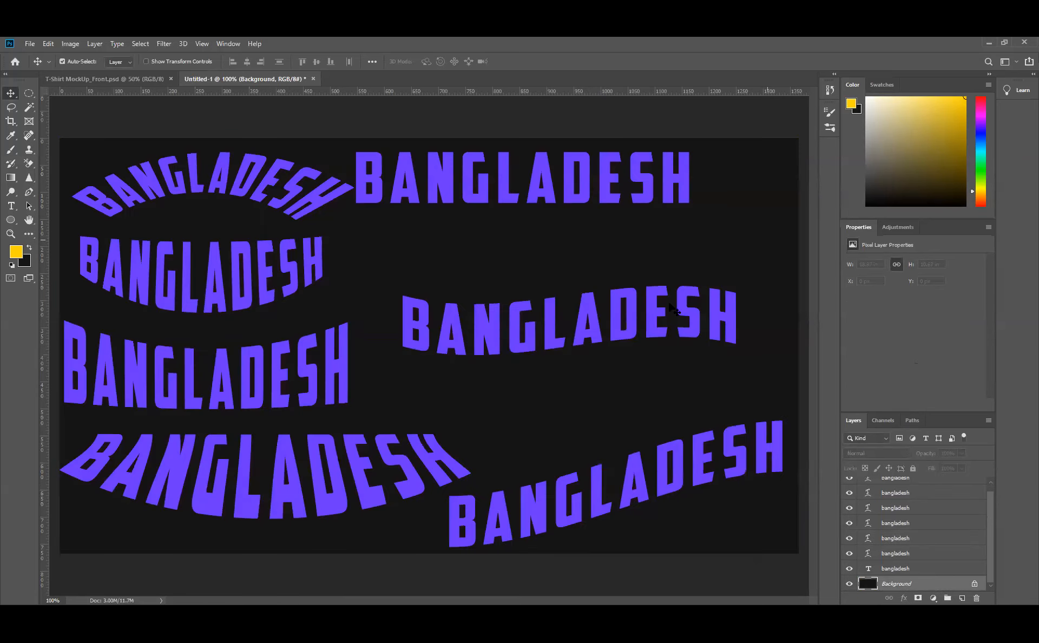
click(627, 301)
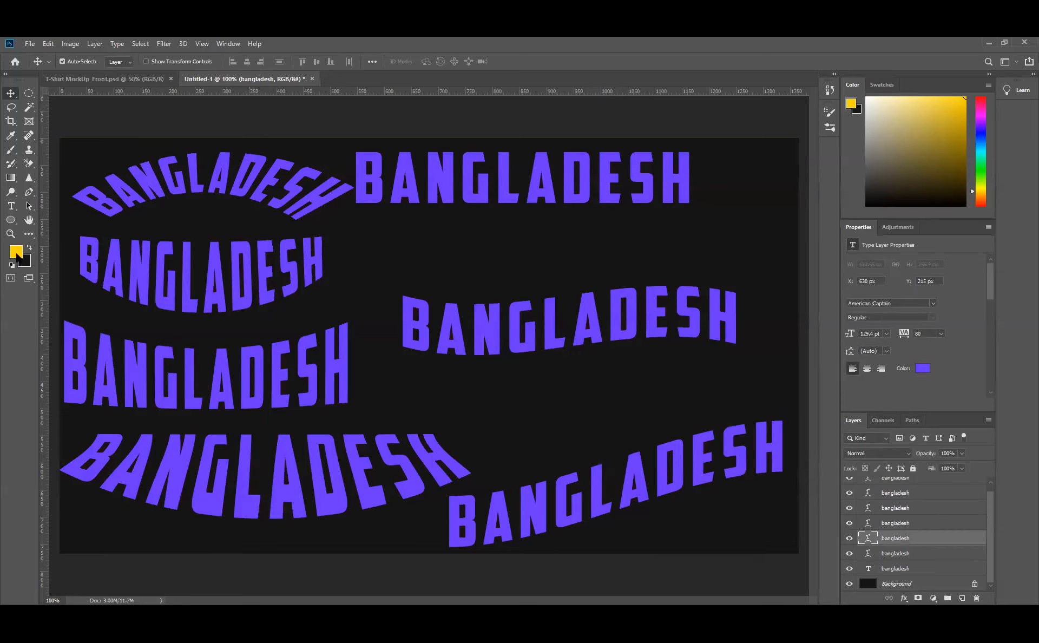
click(17, 253)
click(505, 353)
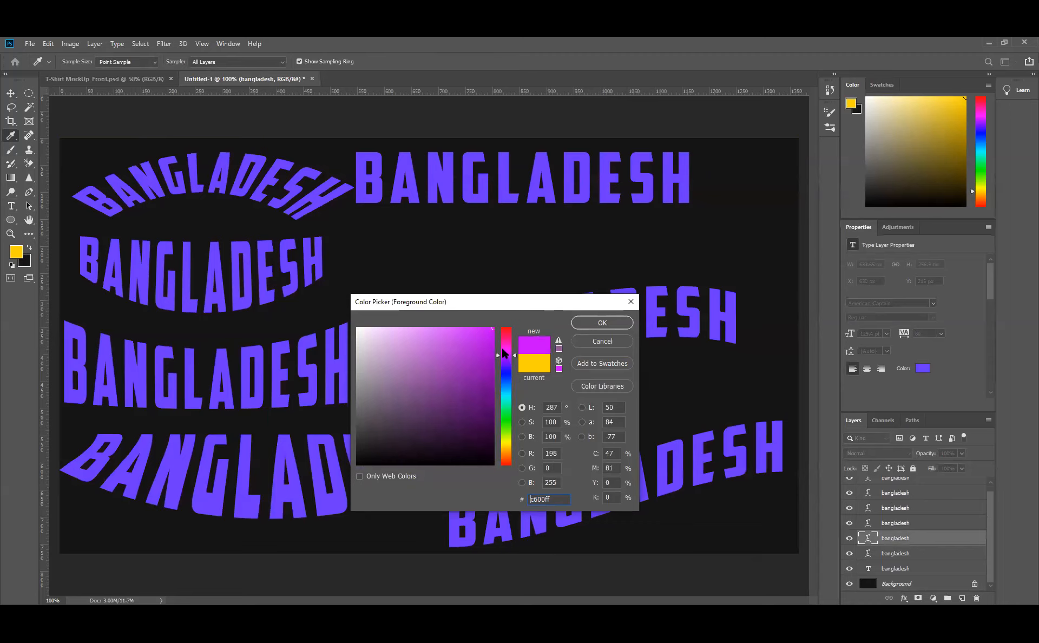
click(461, 323)
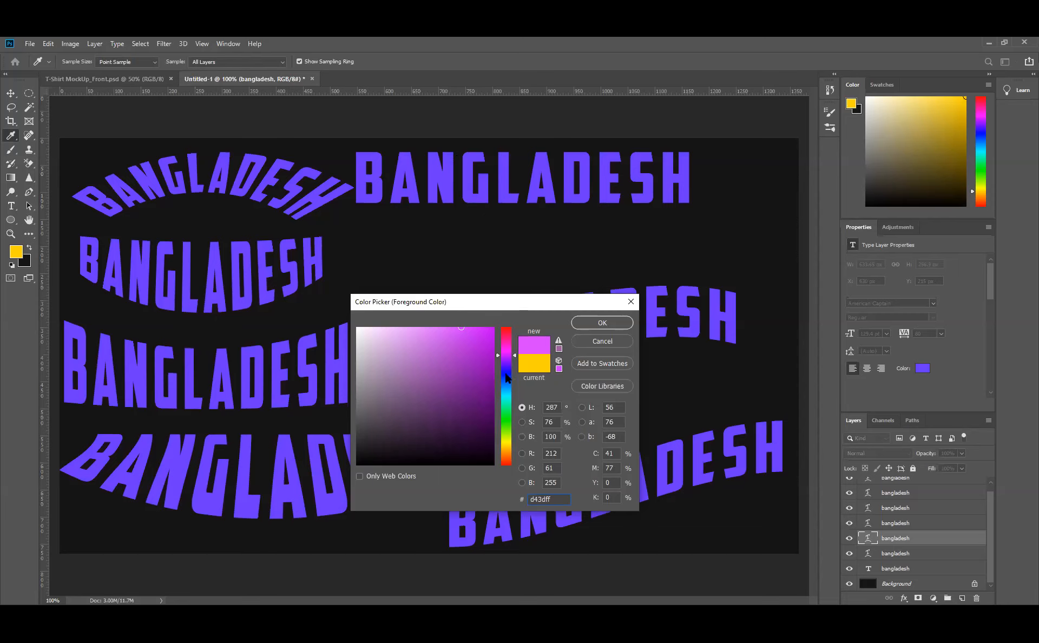
click(631, 302)
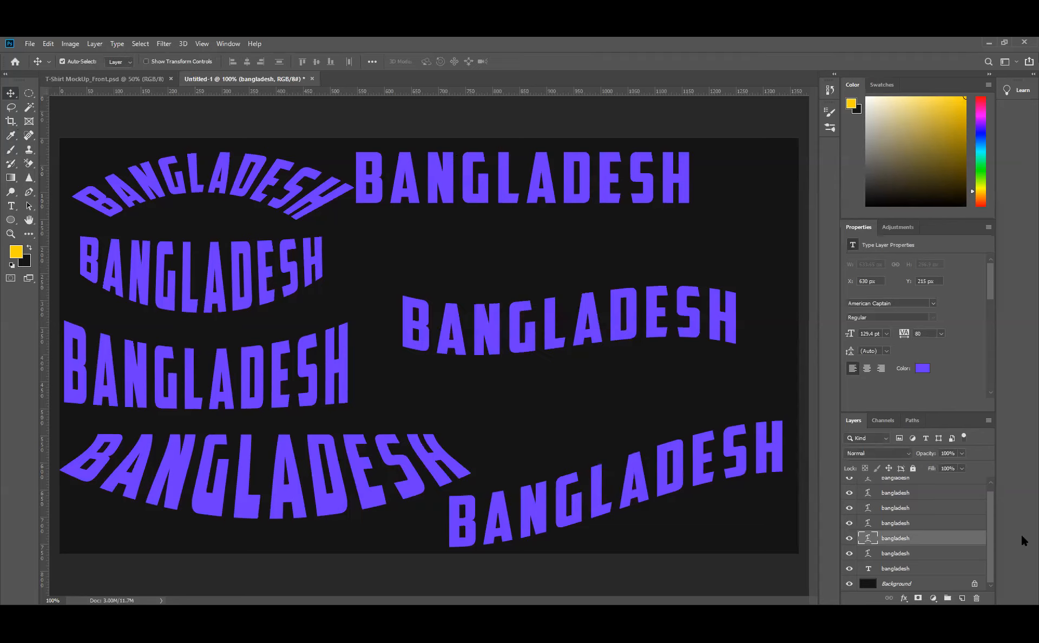
double_click(975, 539)
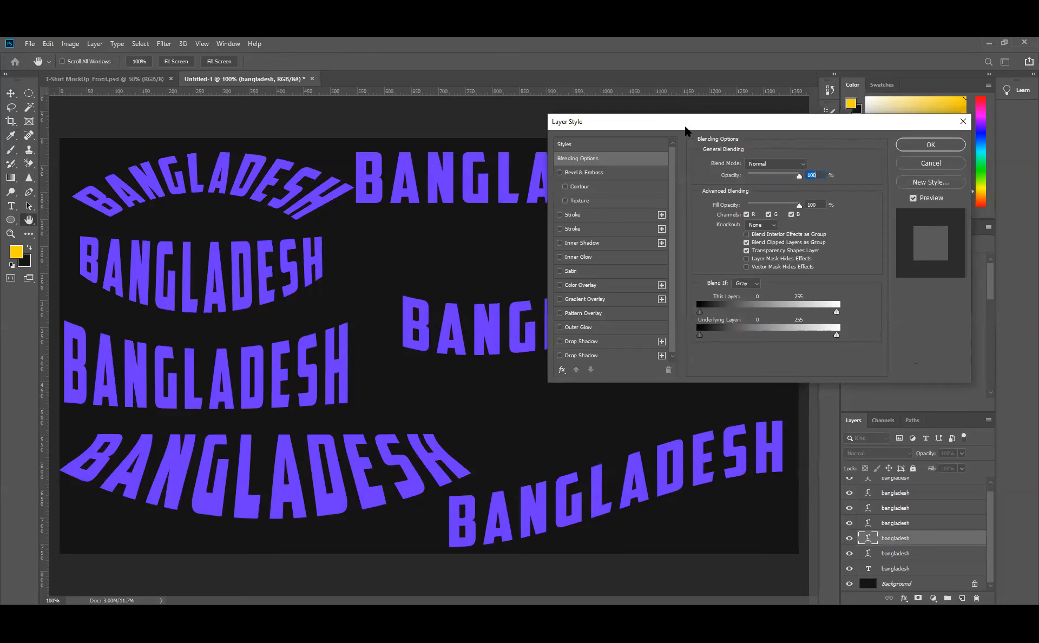
drag(686, 130, 620, 282)
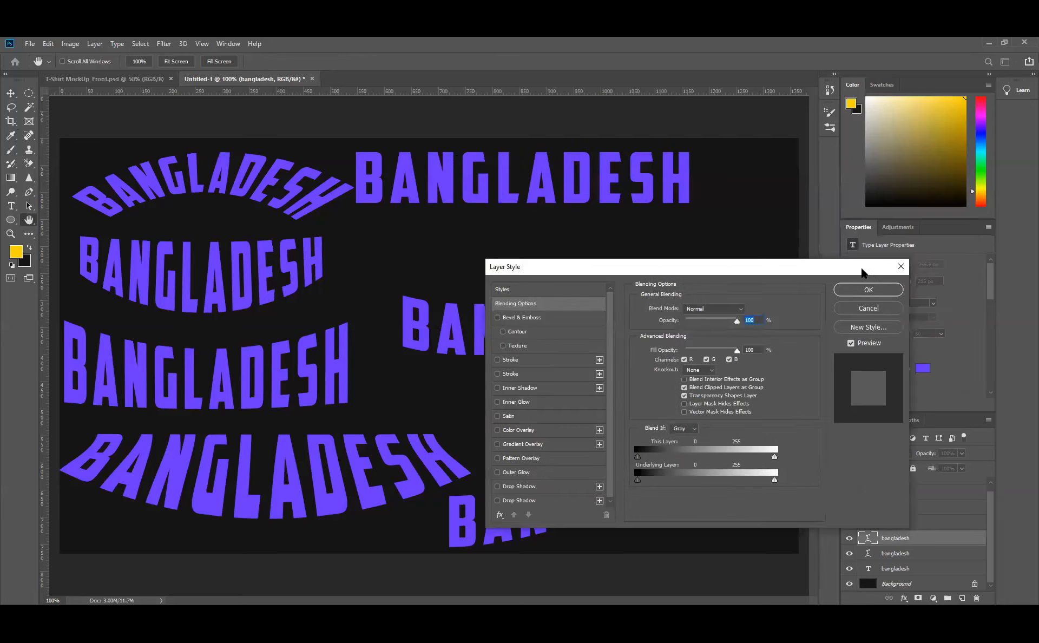
click(897, 269)
Move the straight BANGLADESH text over the arched texts and the Flag-warped text up to the canvas's upper-right area
drag(400, 225, 105, 258)
drag(598, 336, 618, 207)
Add a red-green Gradient Overlay to the Flag-warped BANGLADESH text with 100% opacity and the Linear style
double_click(977, 544)
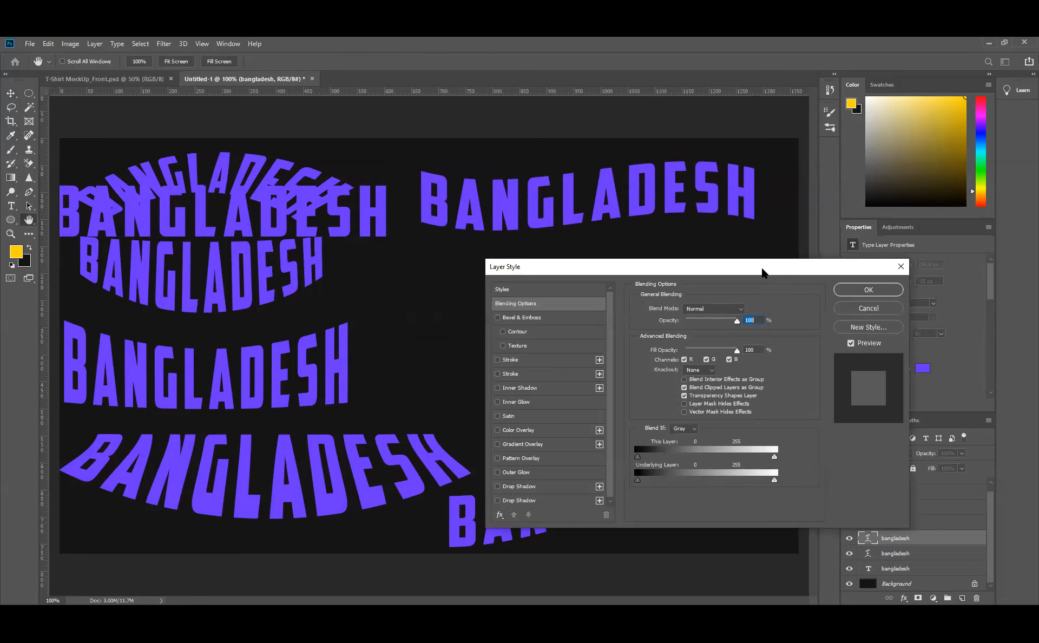
drag(764, 273, 599, 277)
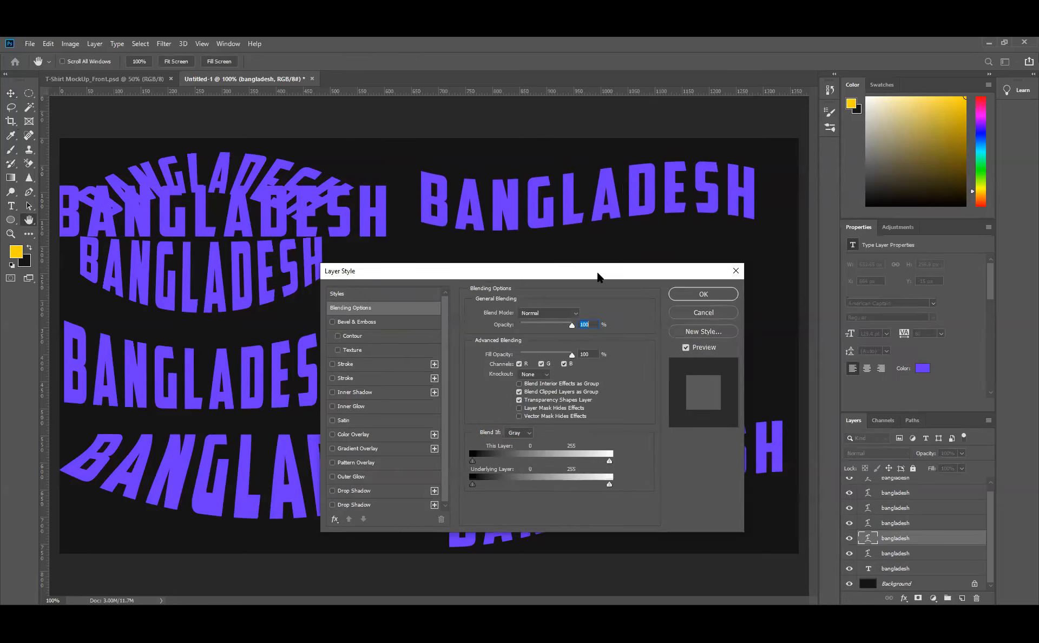
click(372, 449)
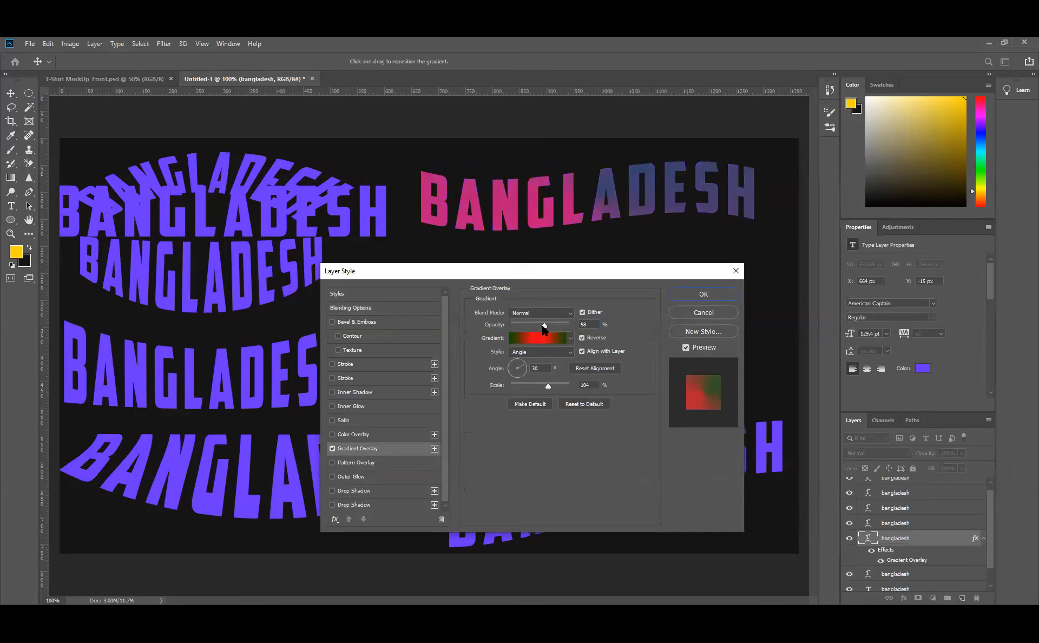
drag(545, 326, 632, 323)
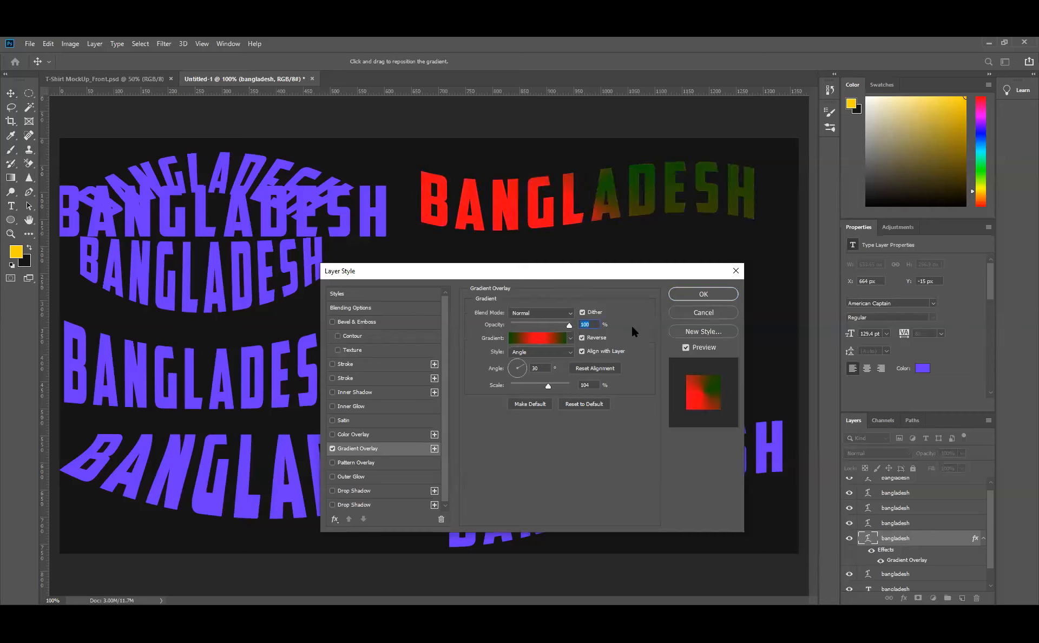
click(570, 352)
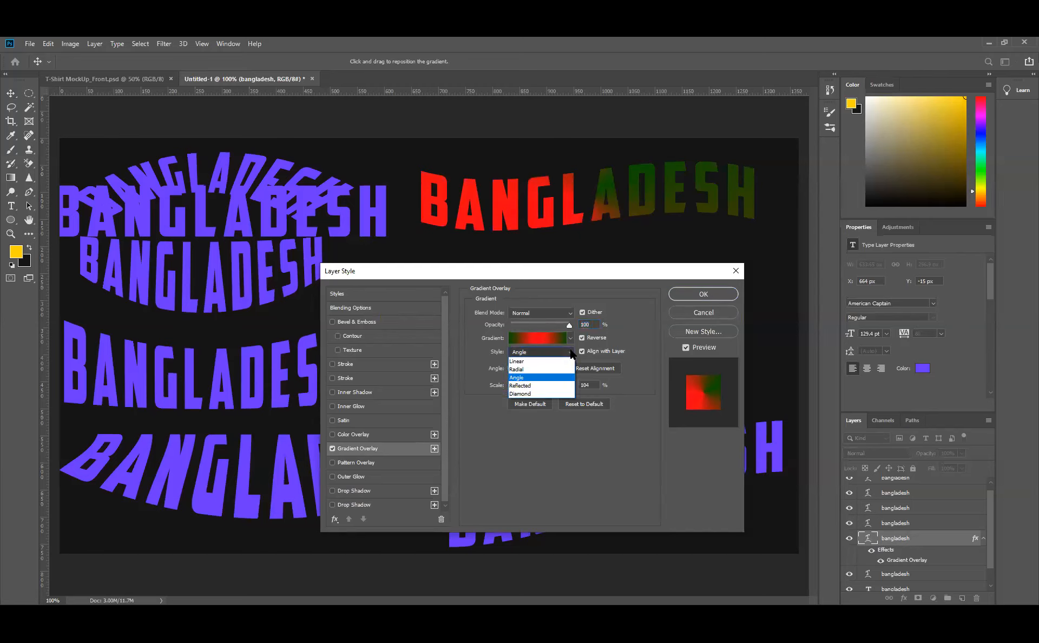
click(525, 361)
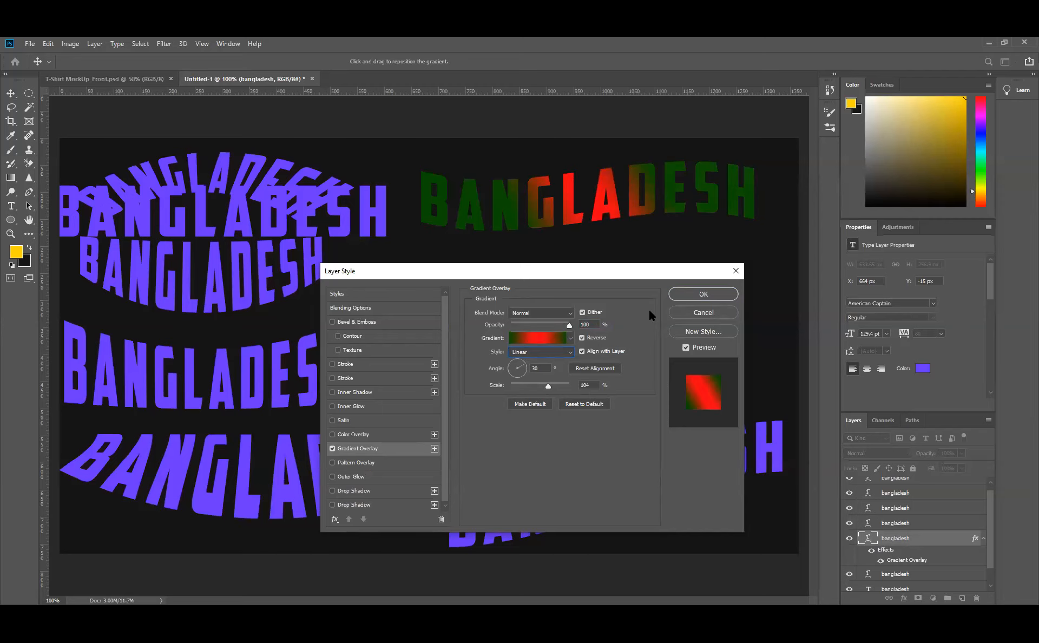
Try gradient angles of 90° and 30°, settle on 60°, and set the gradient scale to 150%
drag(544, 368, 491, 372)
text(90)
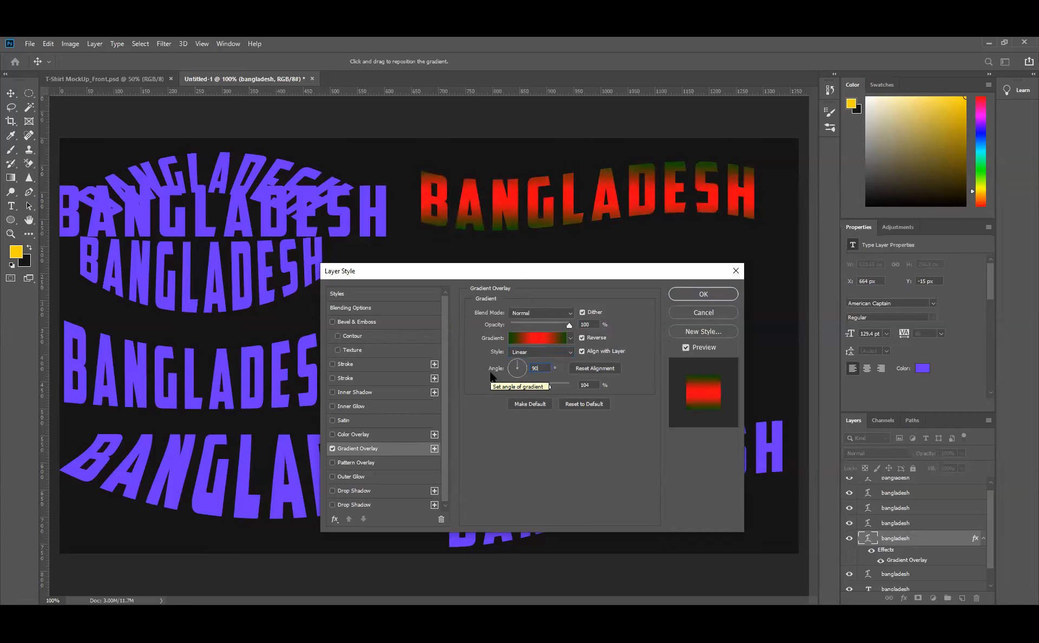
drag(551, 368, 507, 380)
text(60)
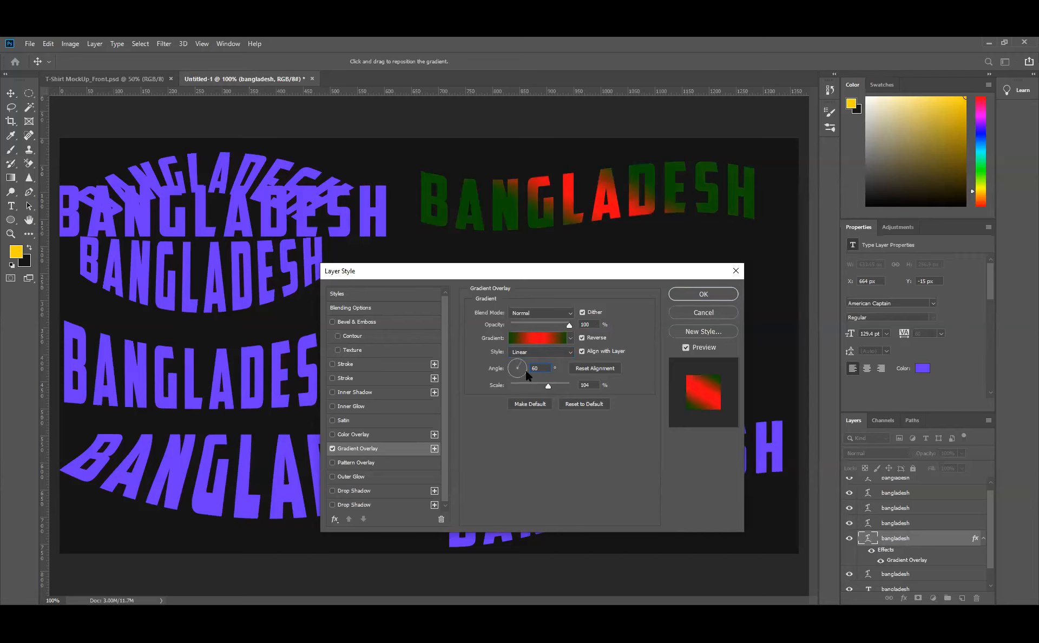
text(30)
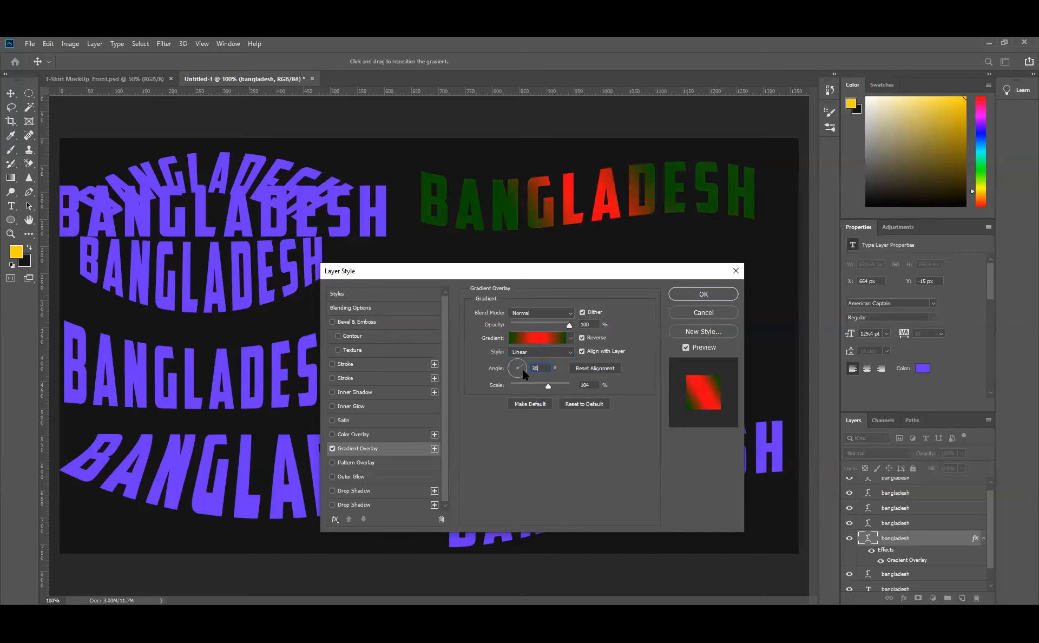
key(BackSpace)
key(BackSpace)
text(60)
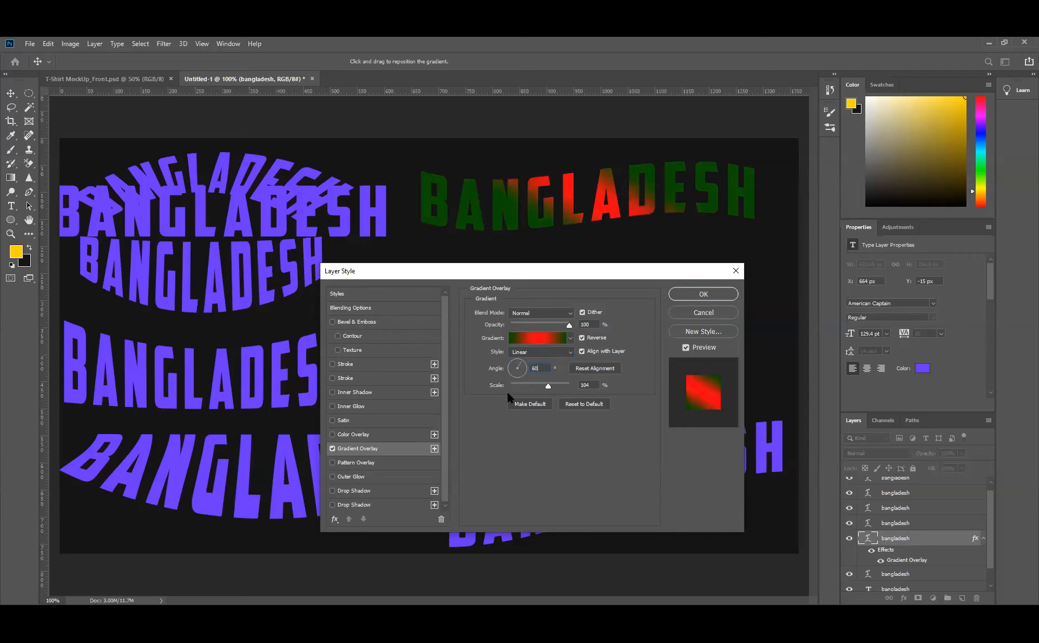
drag(577, 387, 609, 387)
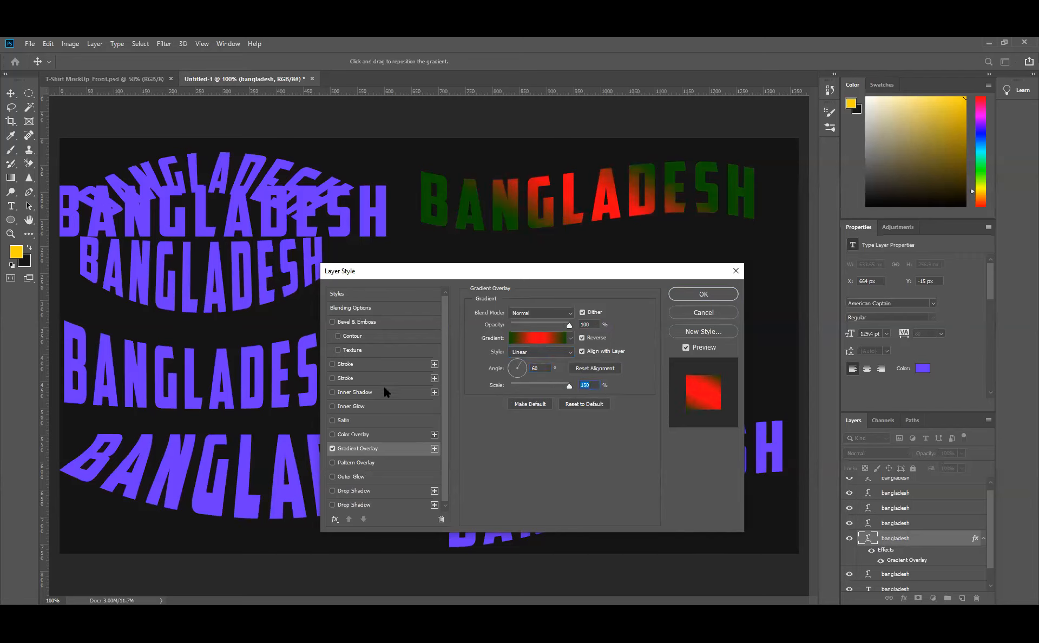
Add a white (#ffffff) stroke to the Flag-warped text, positioned Inside with a size of 2 px
click(349, 366)
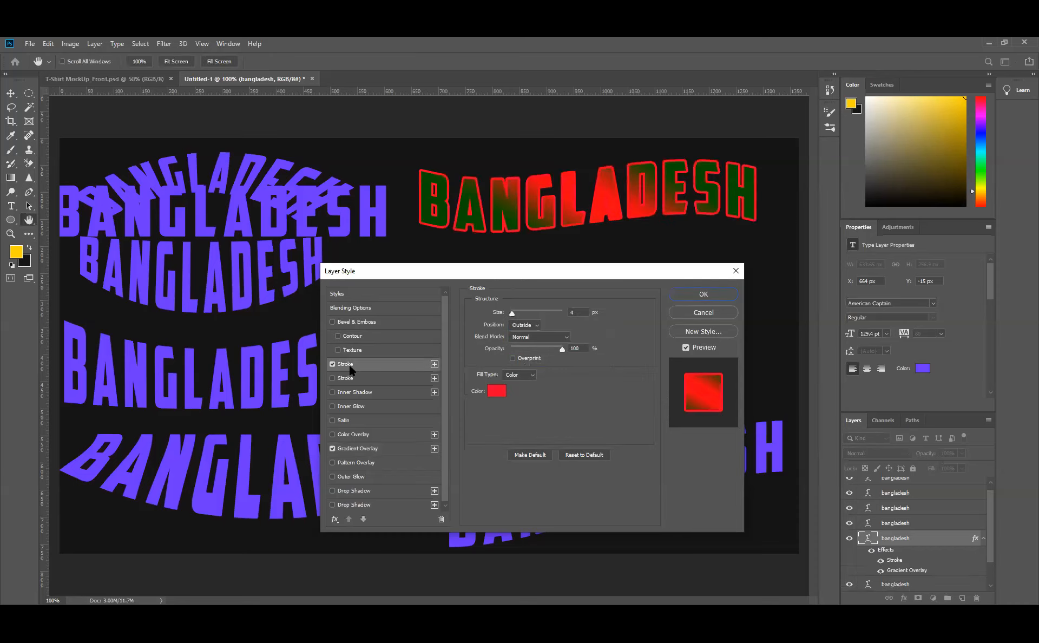
click(494, 391)
drag(379, 360, 336, 319)
click(606, 323)
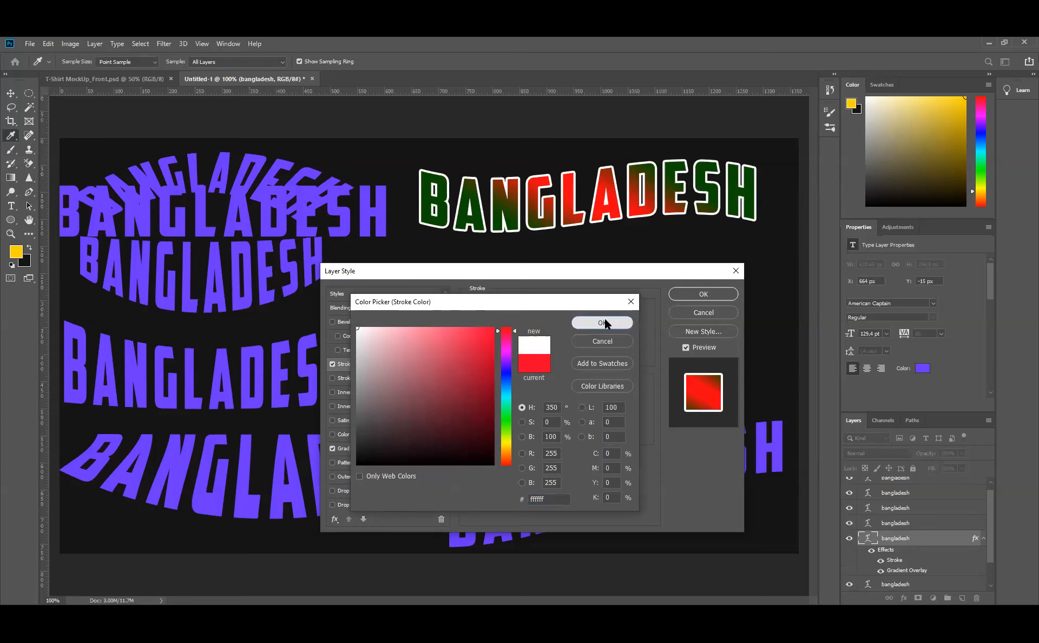
click(535, 324)
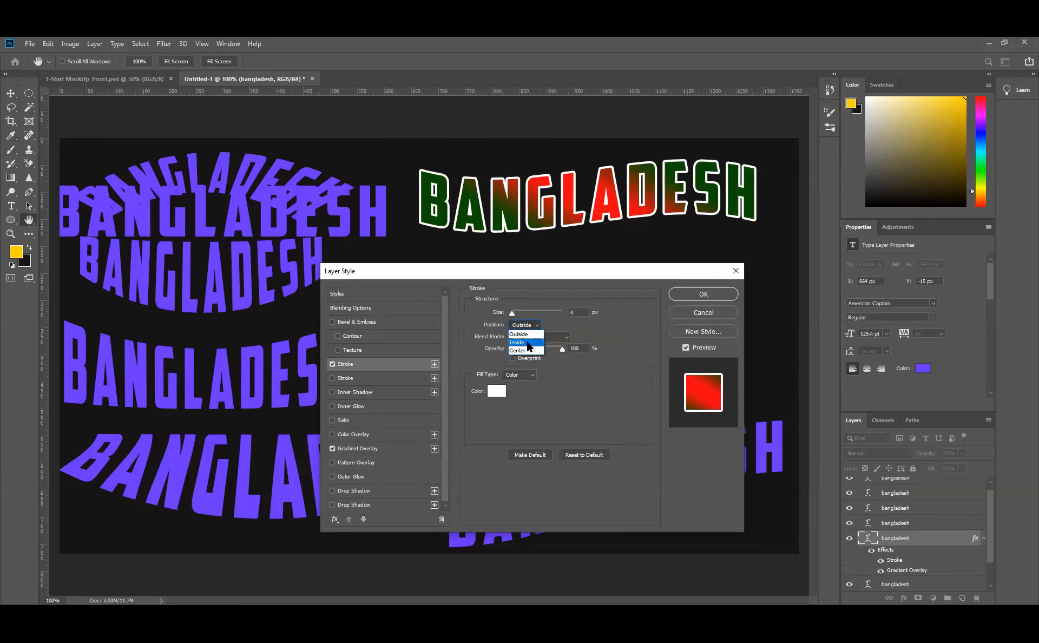
click(528, 346)
click(578, 312)
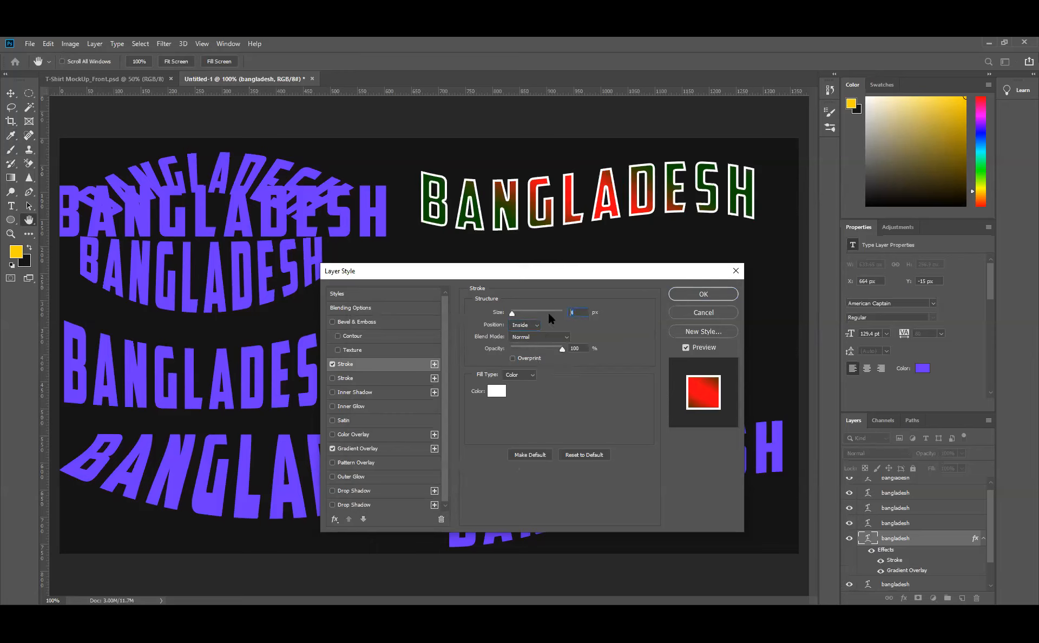
text(2)
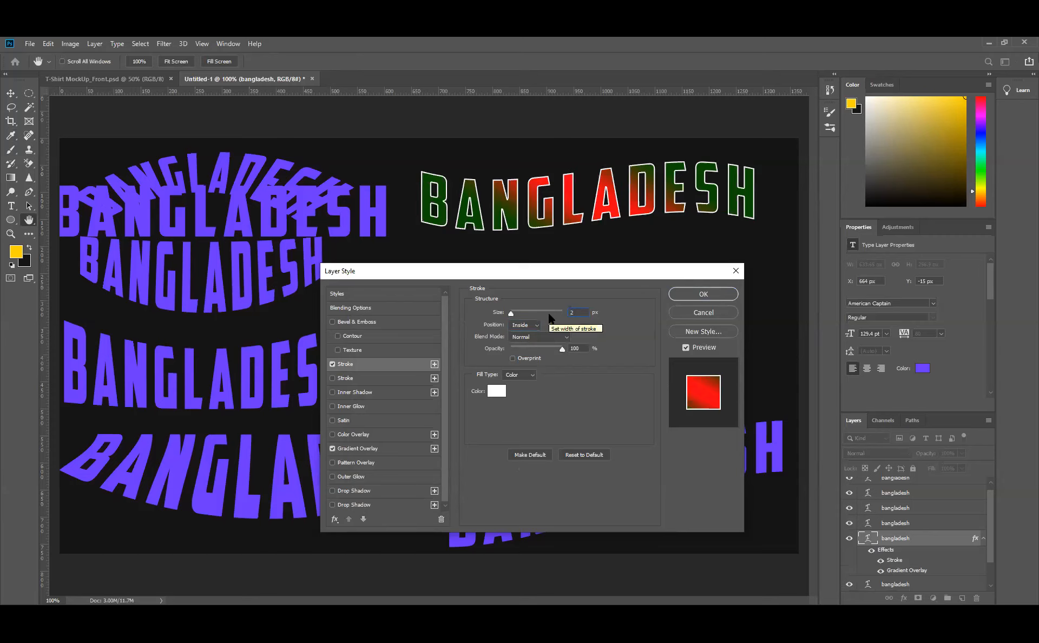
Add a second stroke to the Flag-warped text in green (#3fa800) and position it Outside
click(346, 379)
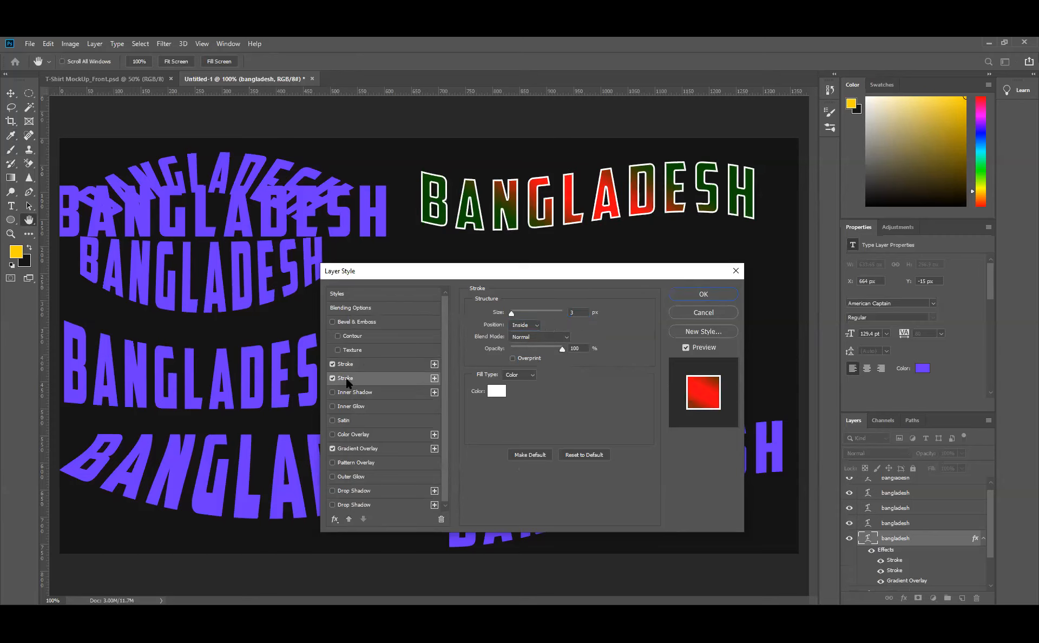
click(496, 391)
click(506, 443)
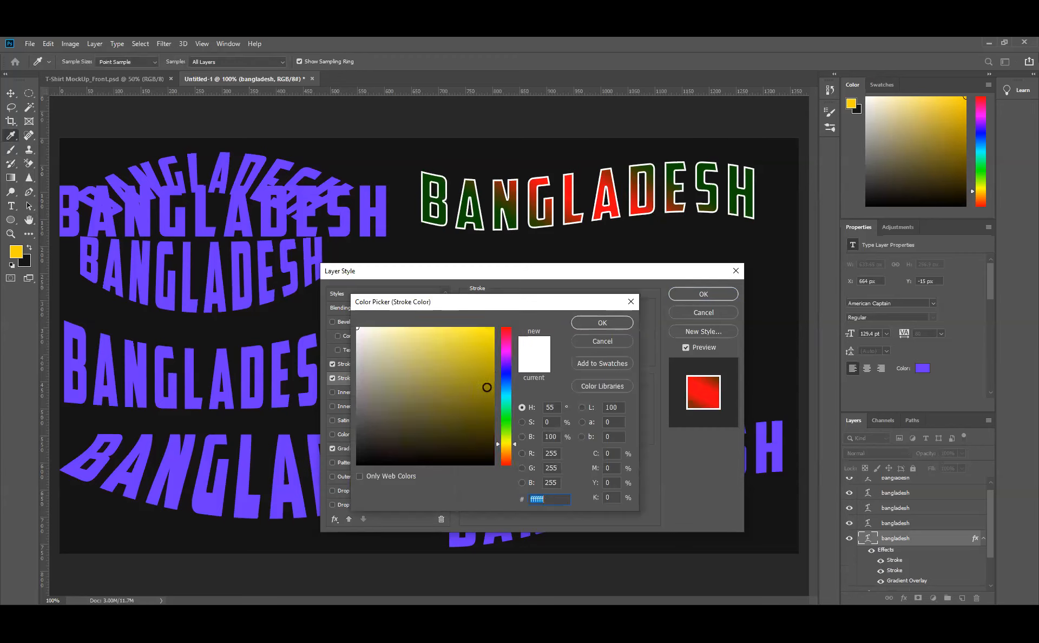
click(513, 216)
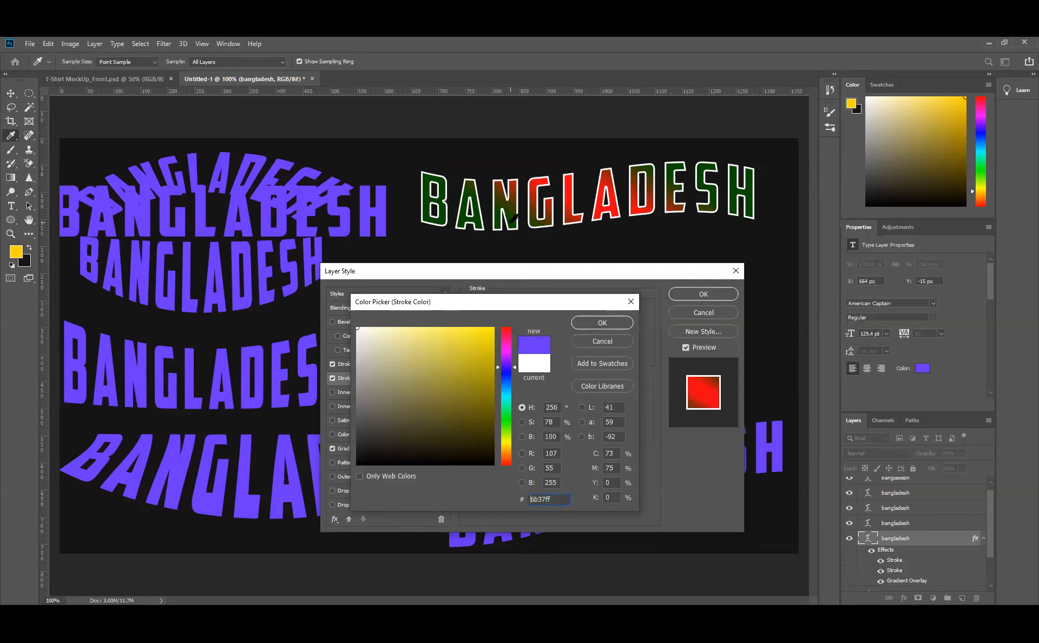
click(507, 440)
click(507, 433)
click(507, 427)
mouse_move(490, 410)
mouse_down()
mouse_move(503, 406)
mouse_move(493, 374)
mouse_up()
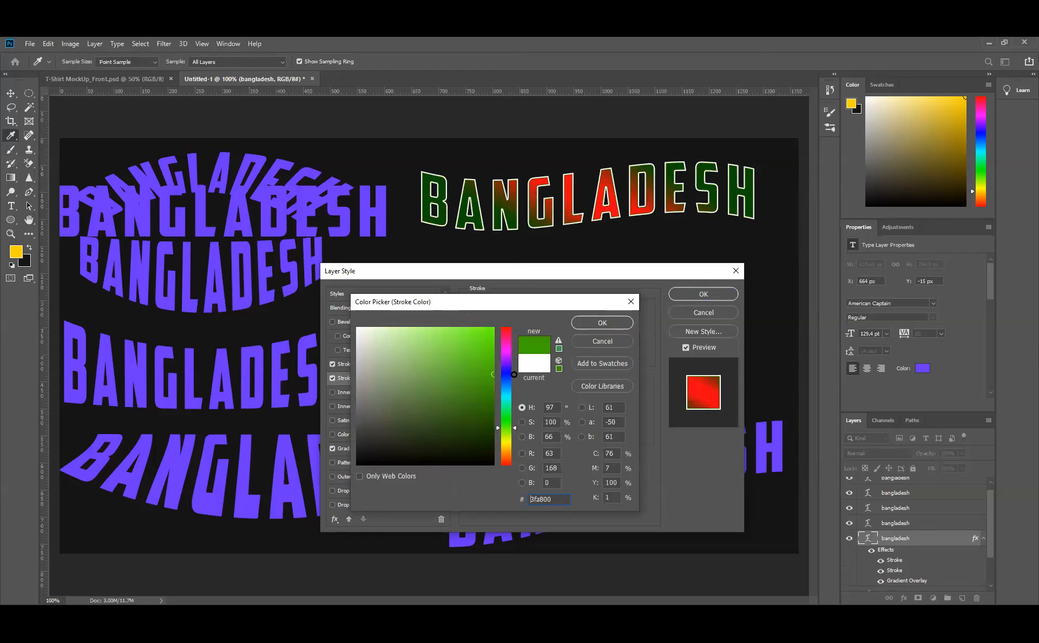
click(605, 323)
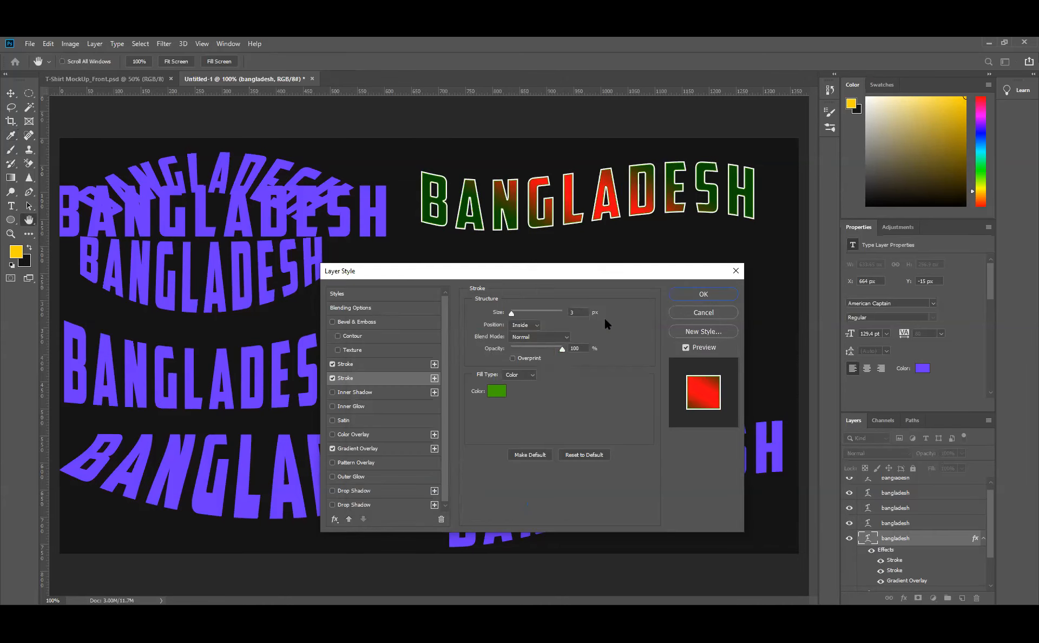
click(530, 325)
click(524, 330)
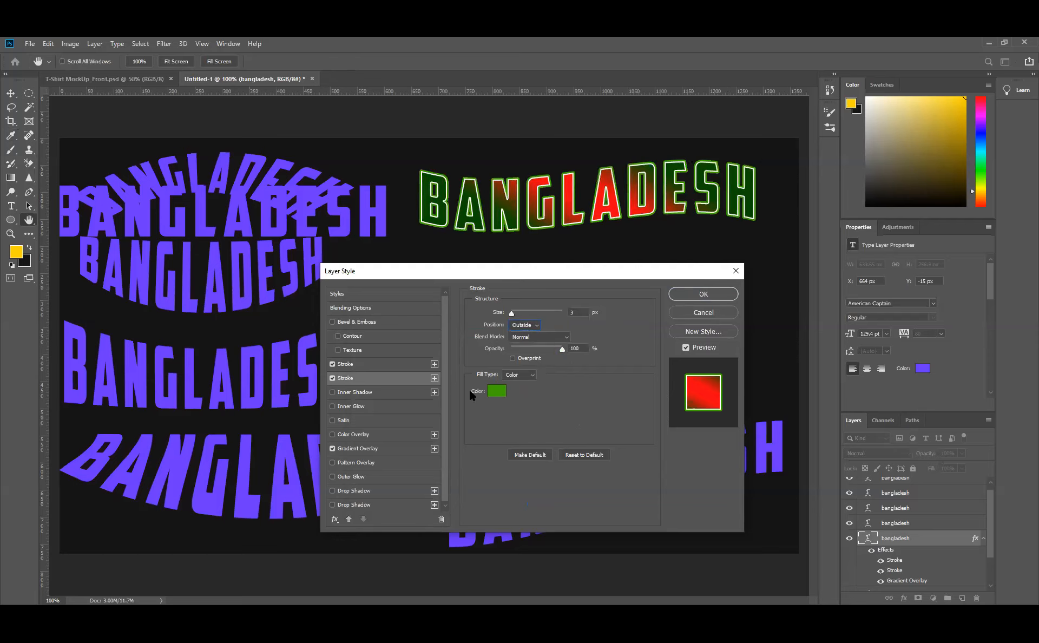
Change the outside stroke's color on the Flag-warped BANGLADESH text to pinkish red #ff2150
click(498, 391)
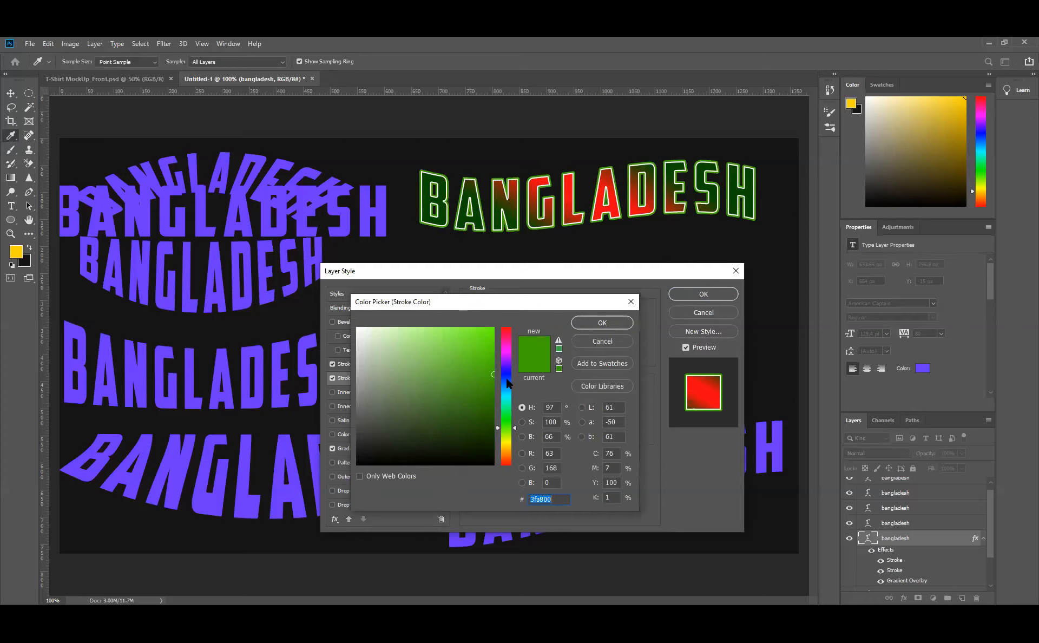
click(507, 332)
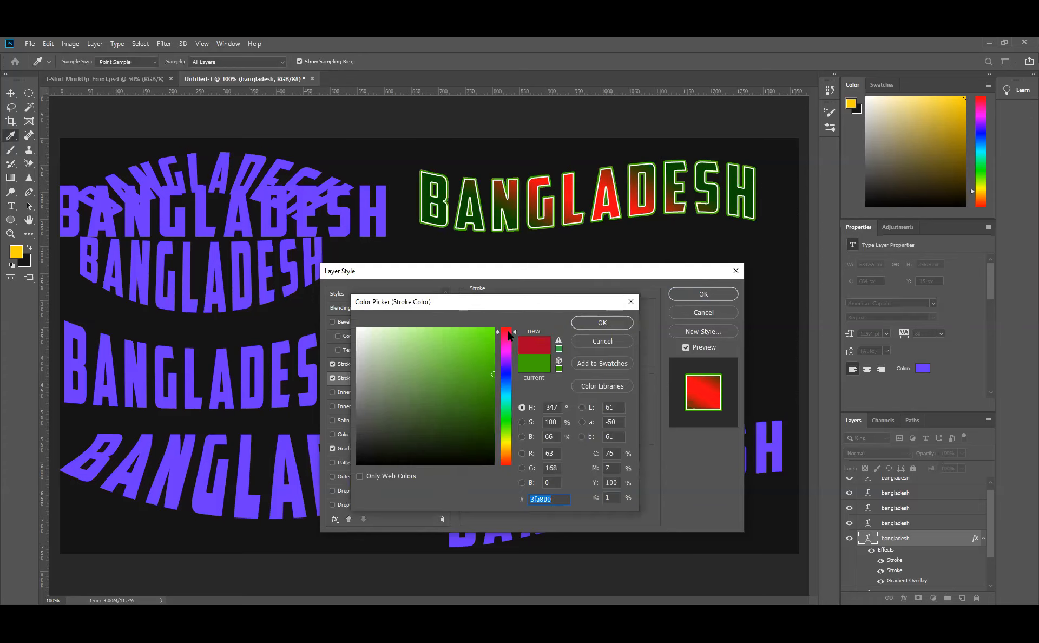
drag(492, 336, 497, 324)
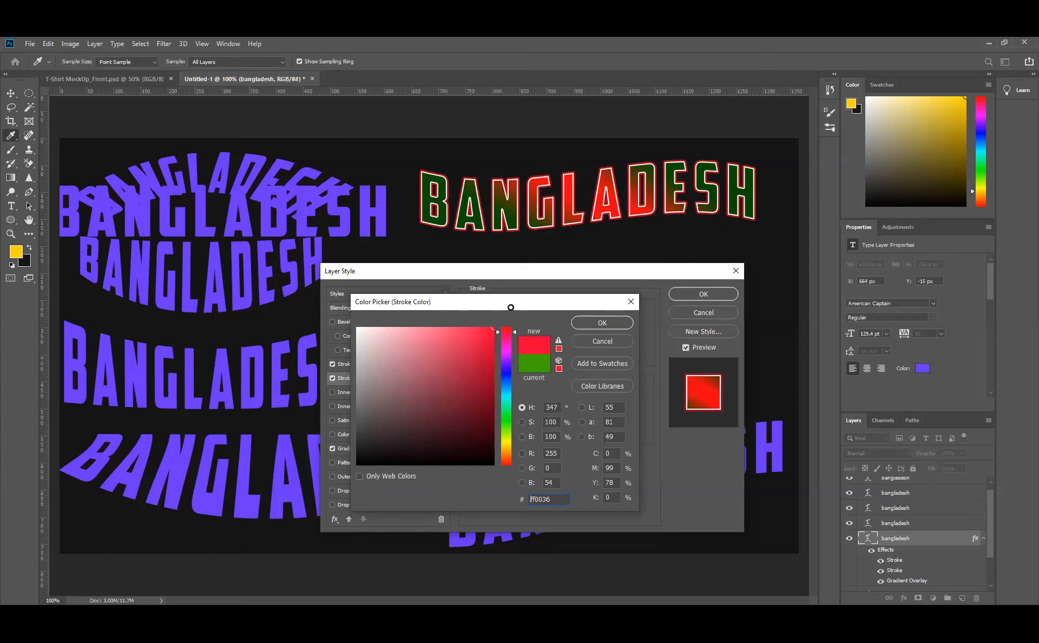
click(488, 329)
click(477, 328)
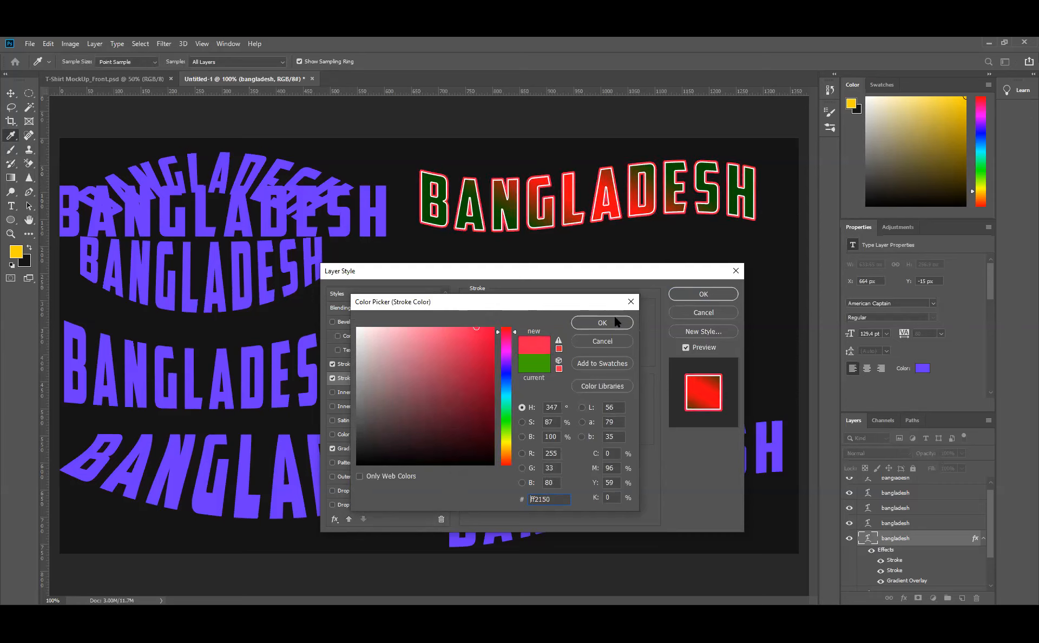
click(604, 323)
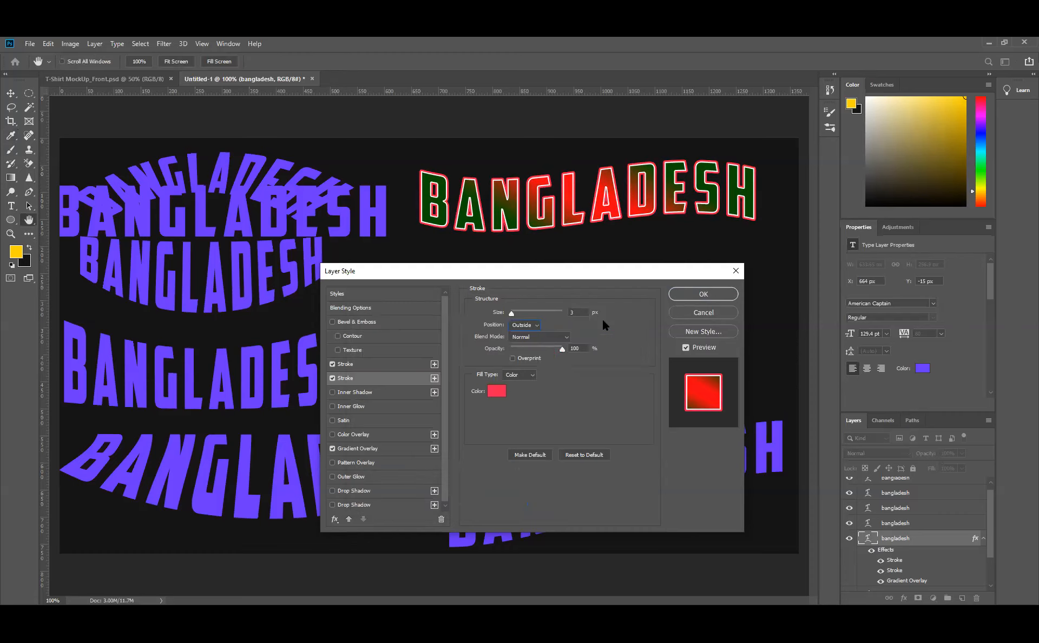
Try sizes of 4 px and 2 px for the pinkish-red outside stroke and settle on 3 px
double_click(568, 313)
text(4)
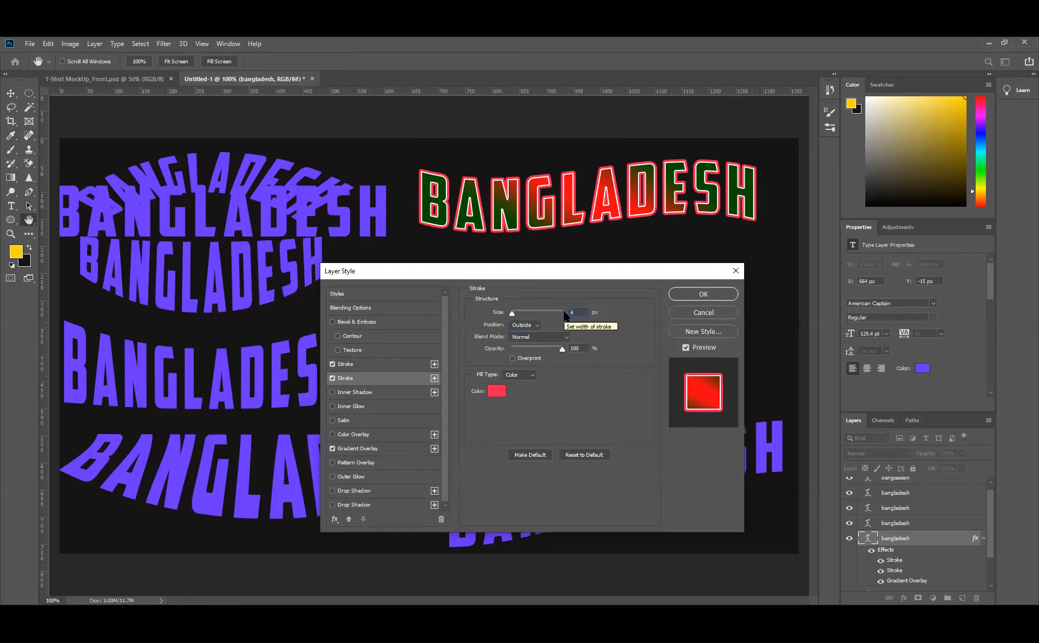
key(BackSpace)
text(2)
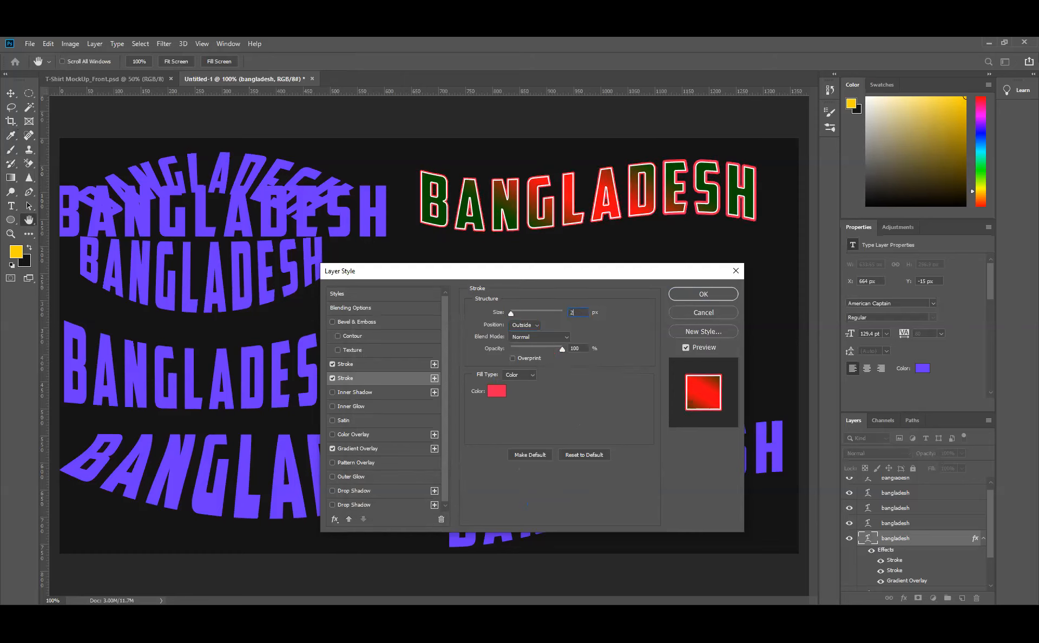
text(3)
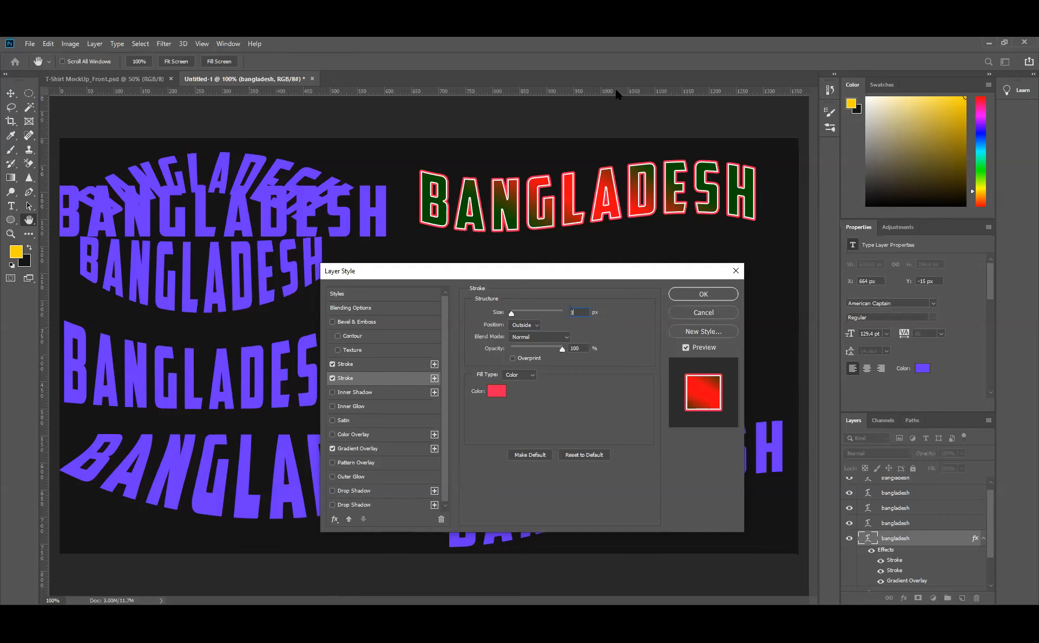
key(alt+Tab)
Enable a Pattern Overlay on the Flag-warped text and choose a dark grey textured pattern
click(371, 465)
click(367, 466)
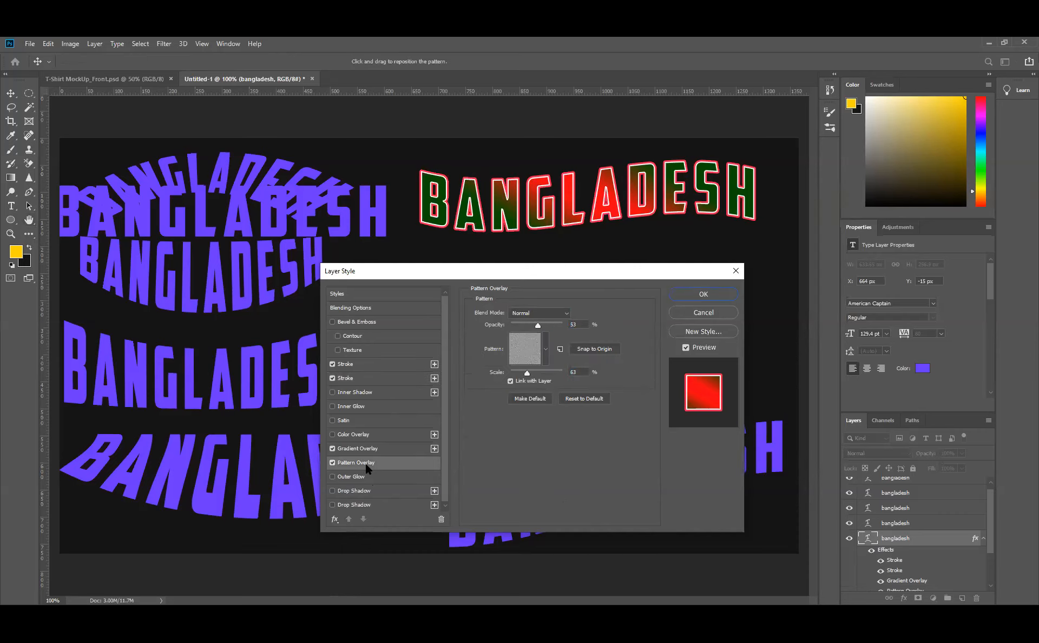
click(546, 349)
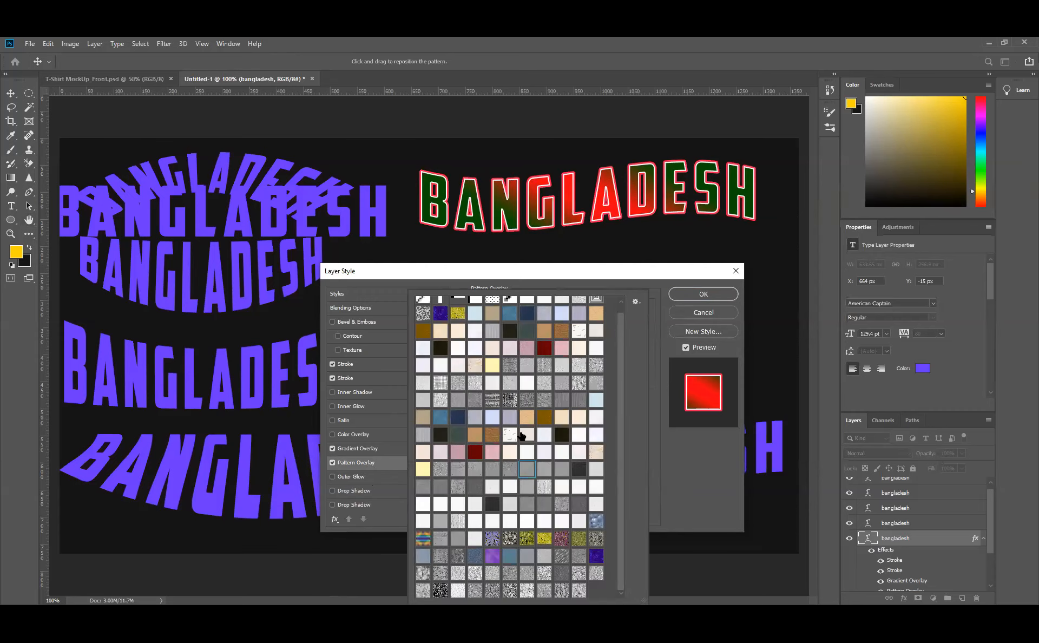
click(493, 505)
click(510, 285)
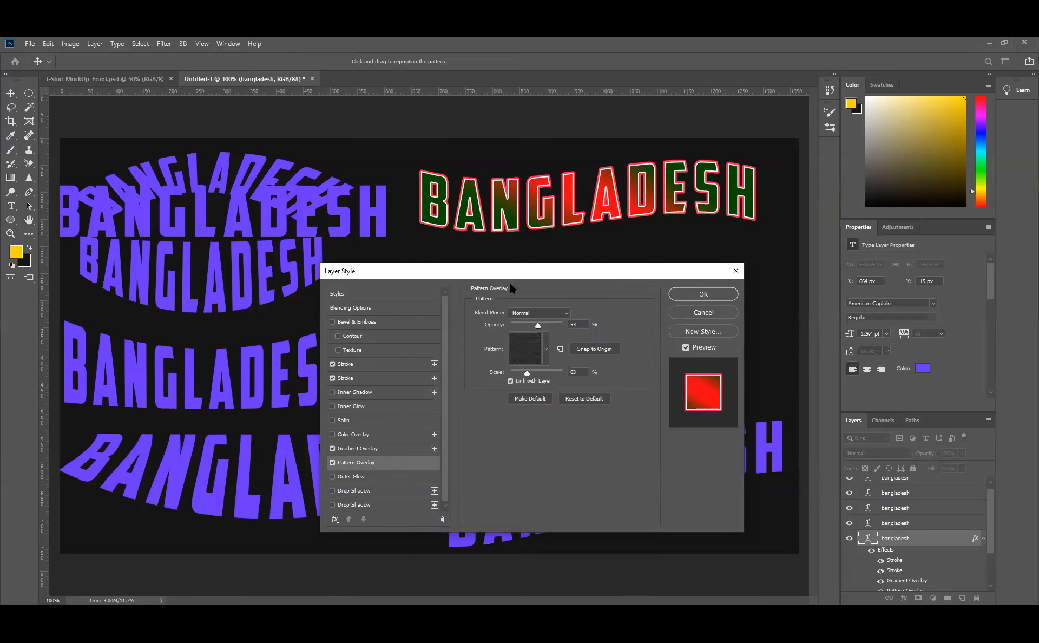
Try the Gradient Overlay at 44% opacity over the pattern, turn the Pattern Overlay off, and return the gradient opacity to 100%
click(371, 448)
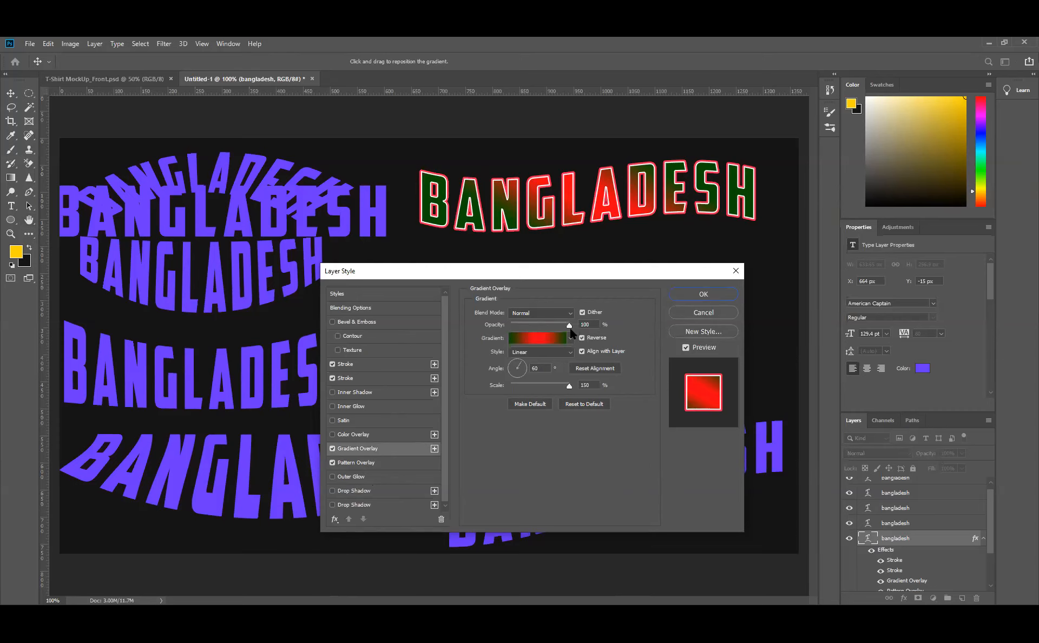
drag(553, 323, 538, 323)
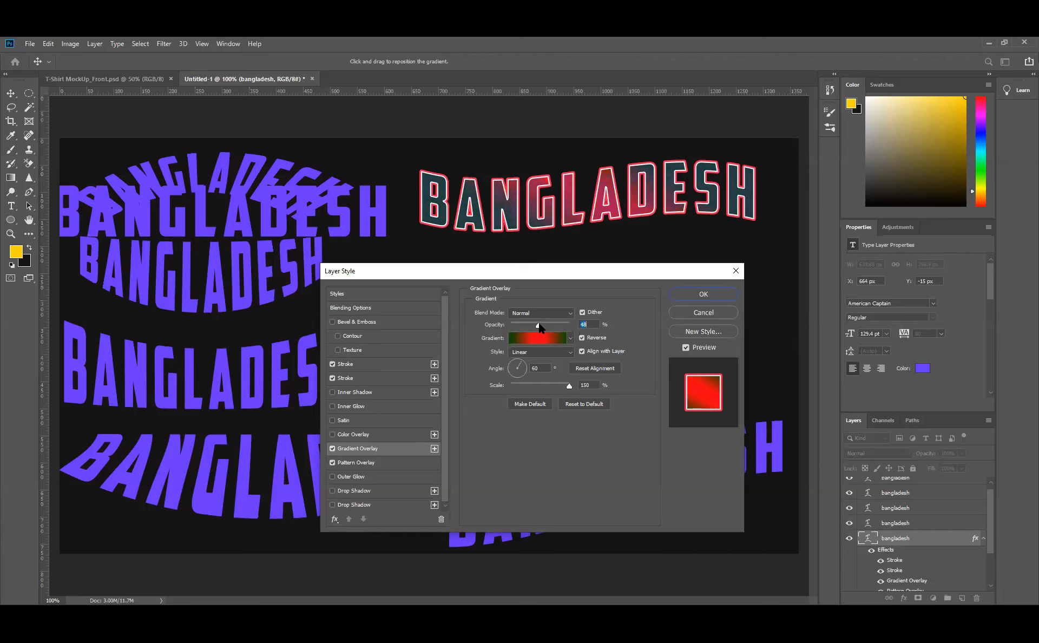
drag(539, 327, 537, 326)
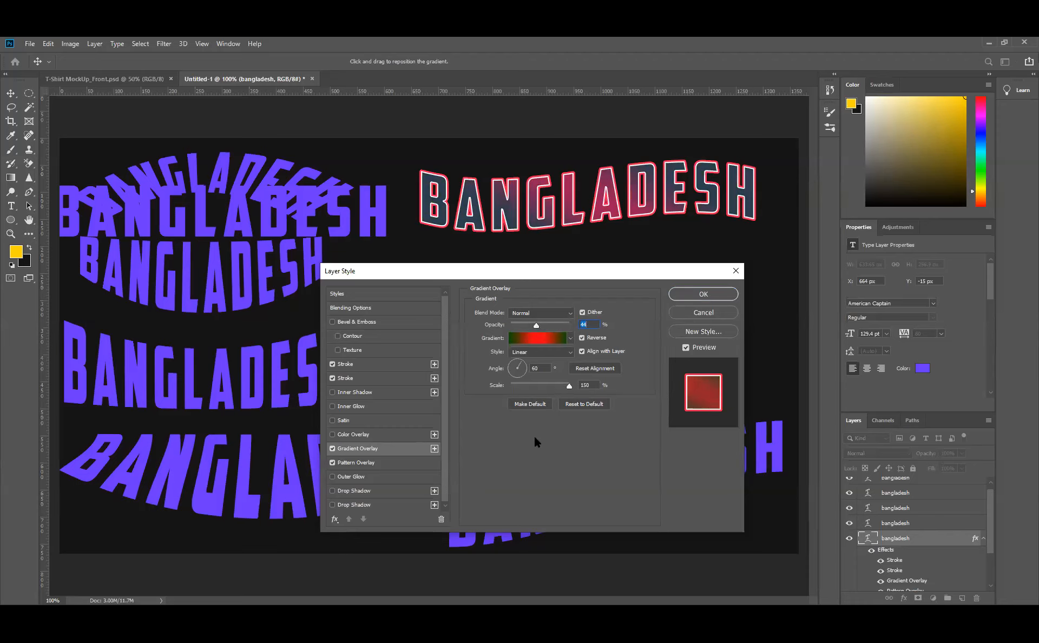
click(333, 463)
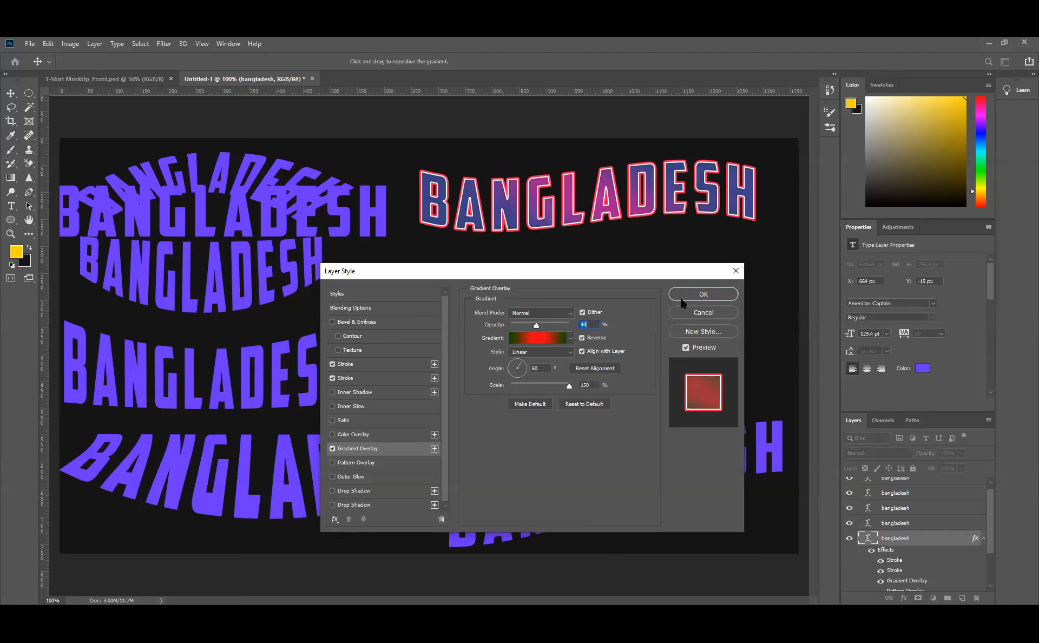
drag(557, 325, 597, 325)
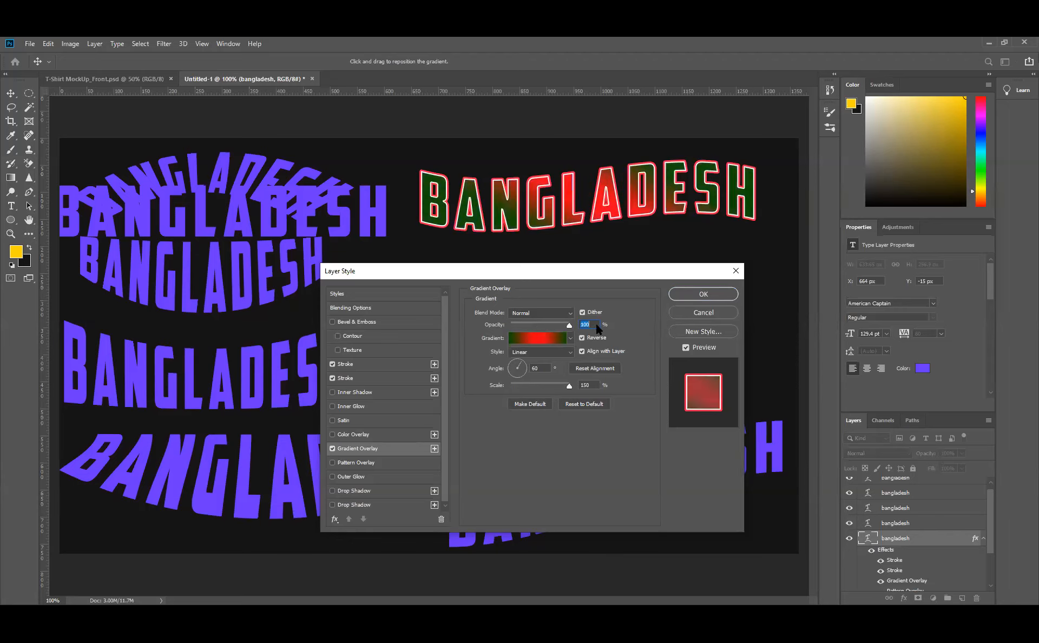
Apply the layer style and move the Flag-warped text down to about the vertical middle of the canvas
click(698, 293)
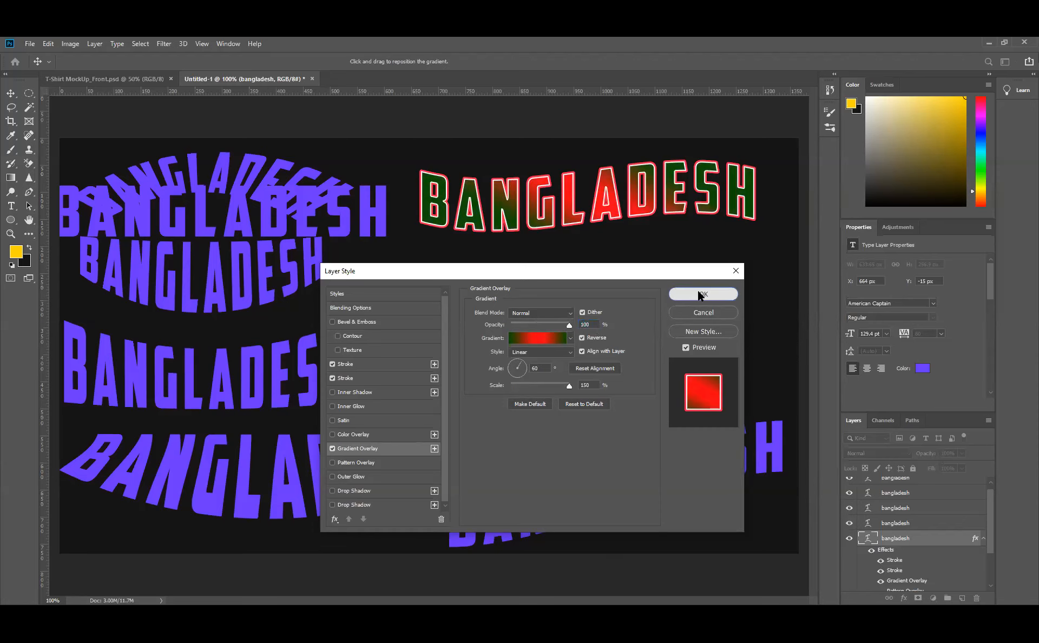
drag(659, 212, 632, 324)
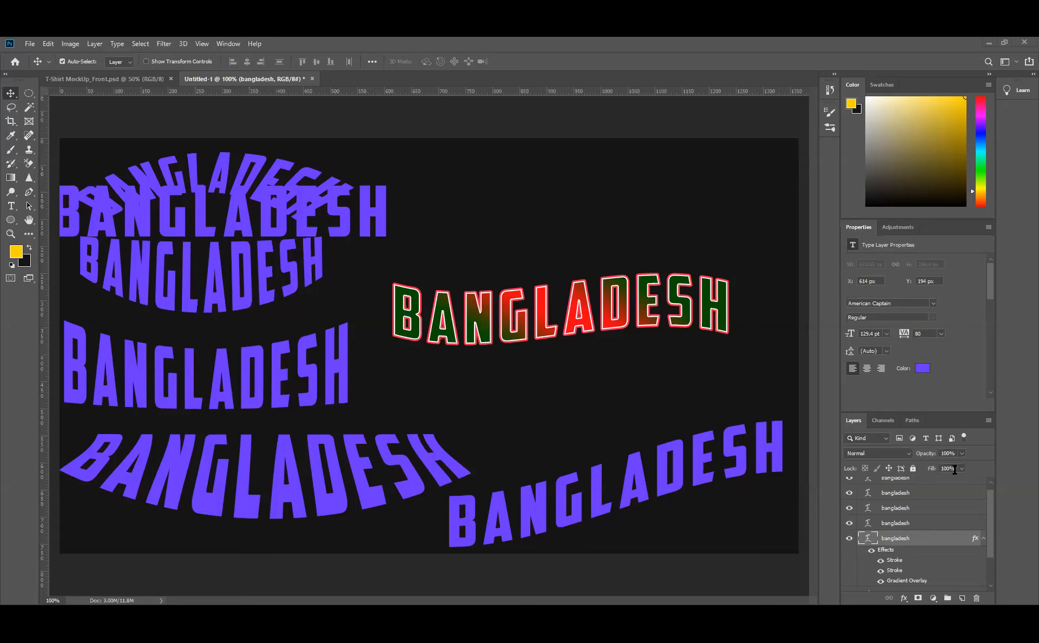
Delete all the BANGLADESH text layers, starting from the topmost one, leaving only the Background layer
scroll(937, 514, up, 1)
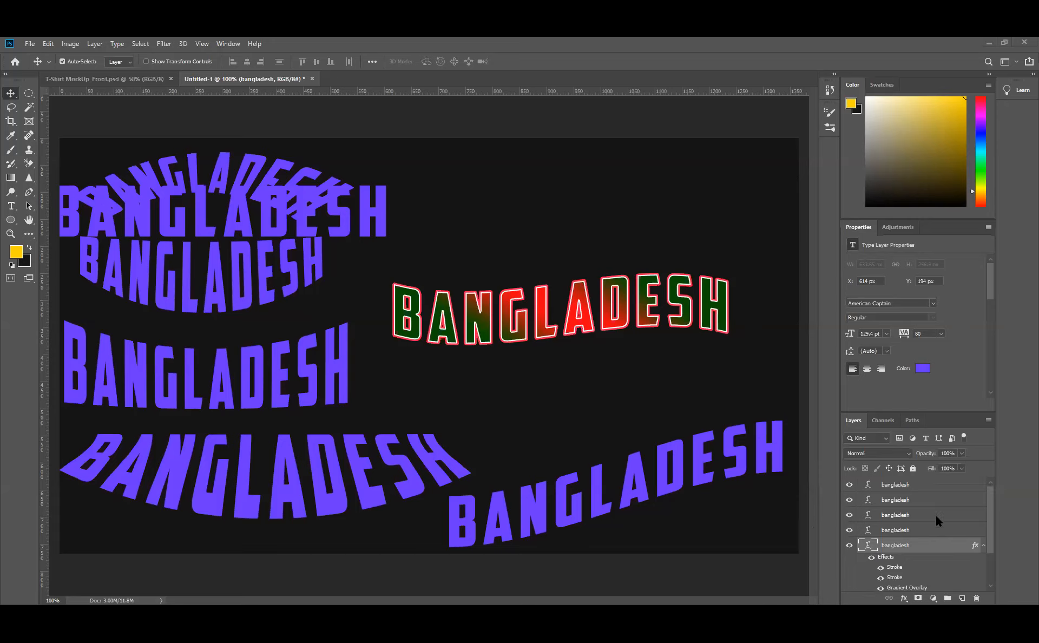
click(946, 487)
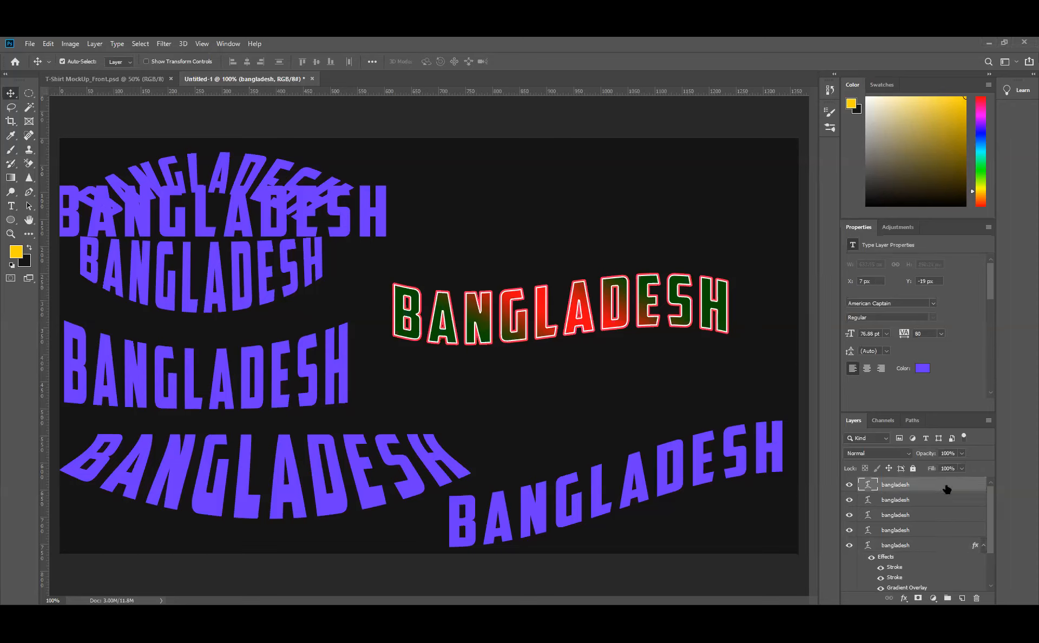
key(Delete)
key(Delete)
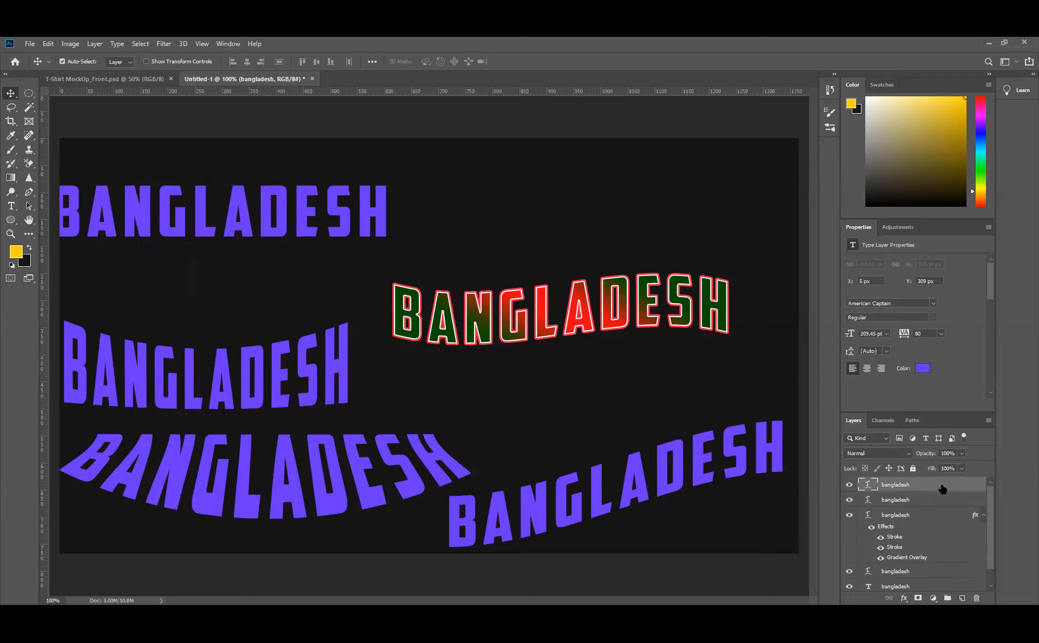
key(Delete)
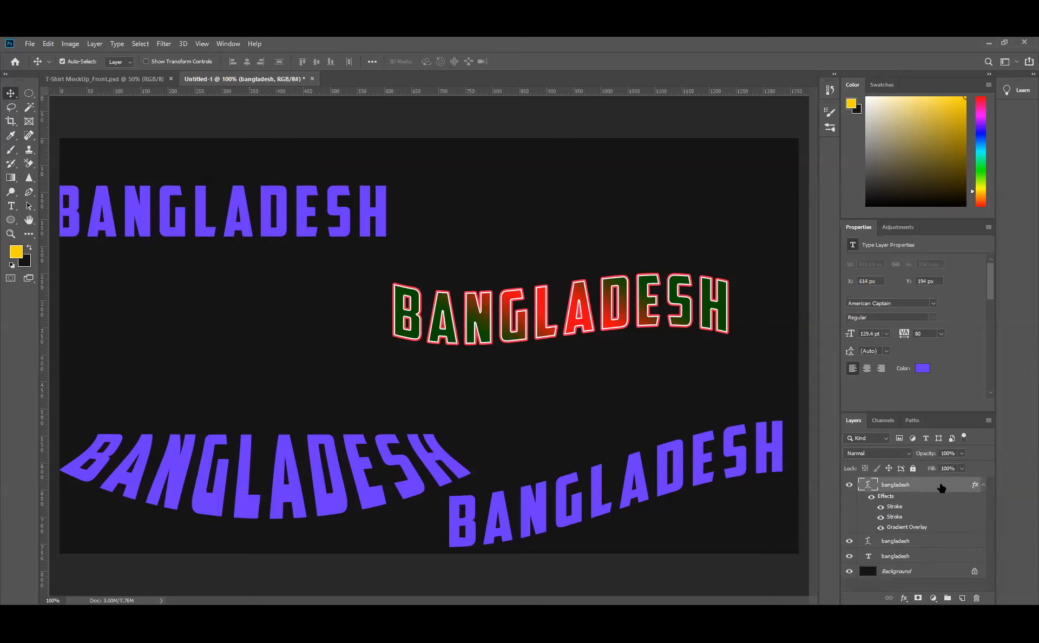
key(Delete)
key(Delete)
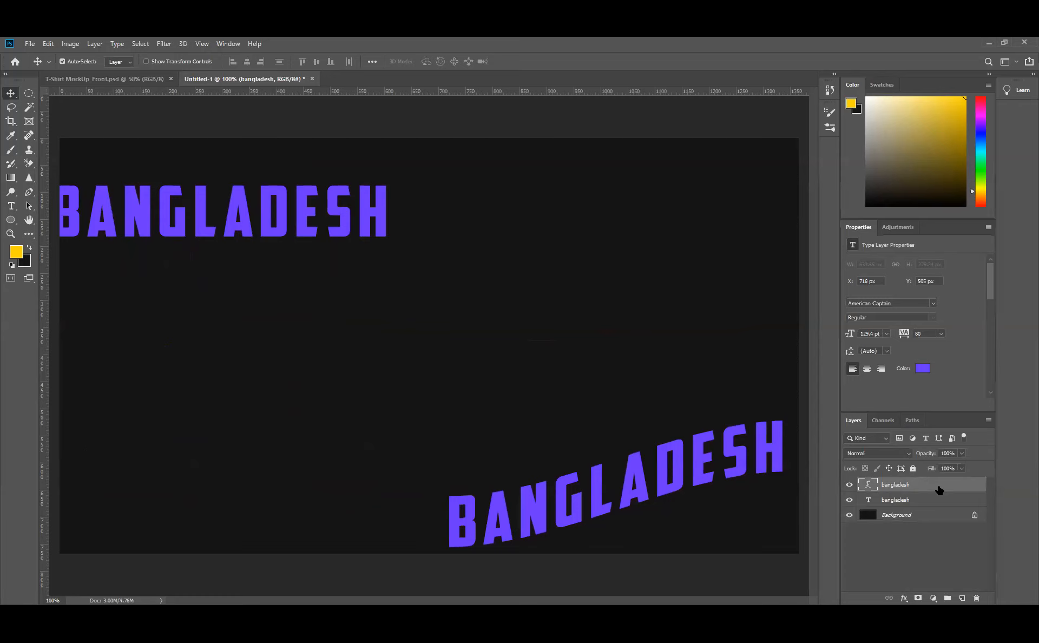
key(Delete)
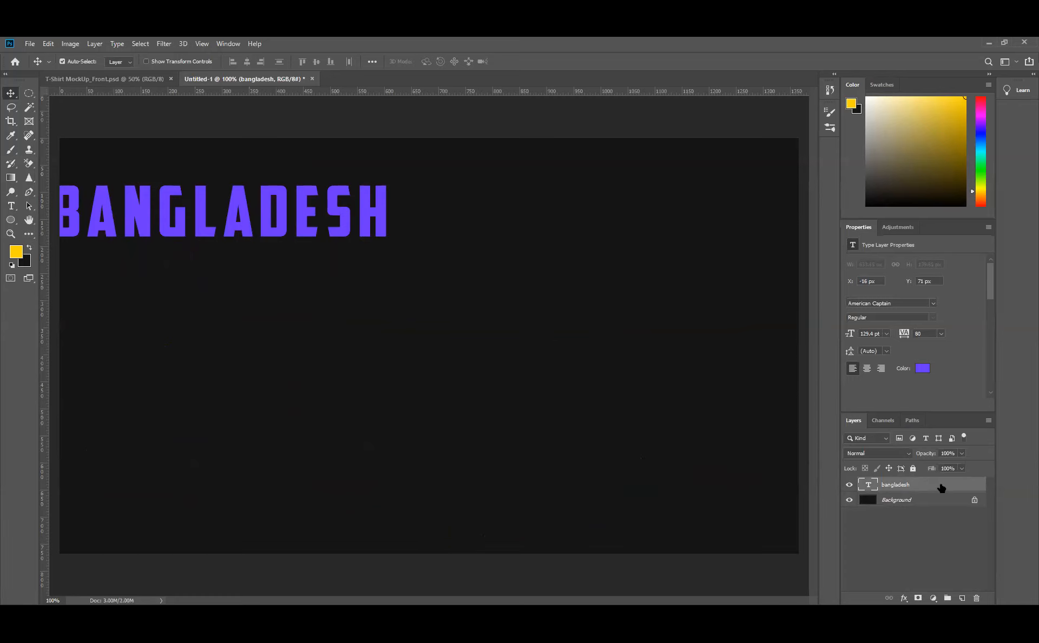
key(Delete)
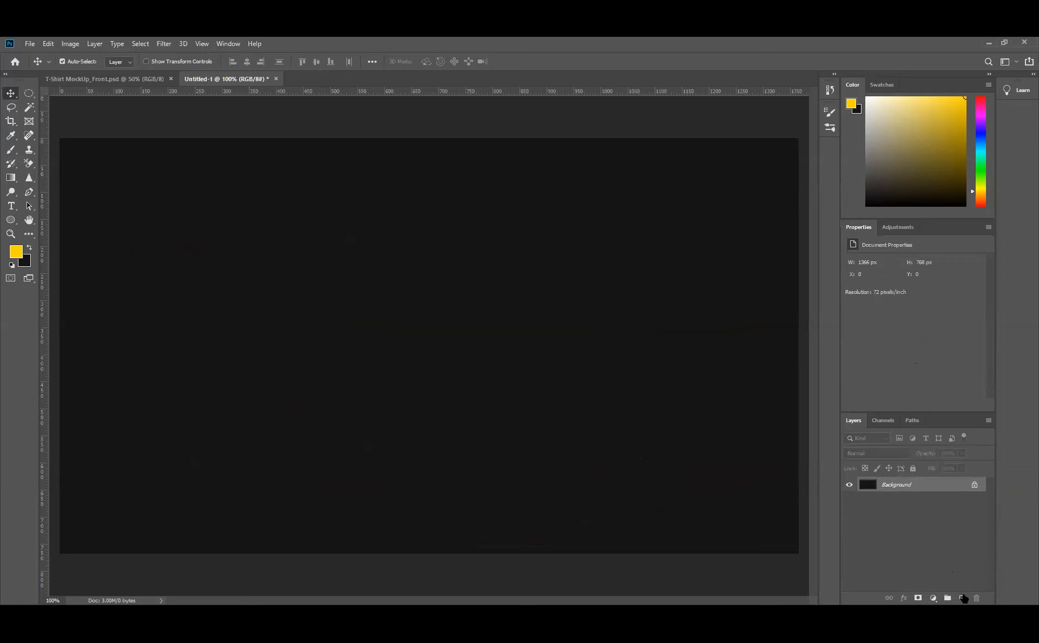
View the T-Shirt MockUp_Front.psd design for reference and return to the empty Untitled-1 document
click(140, 81)
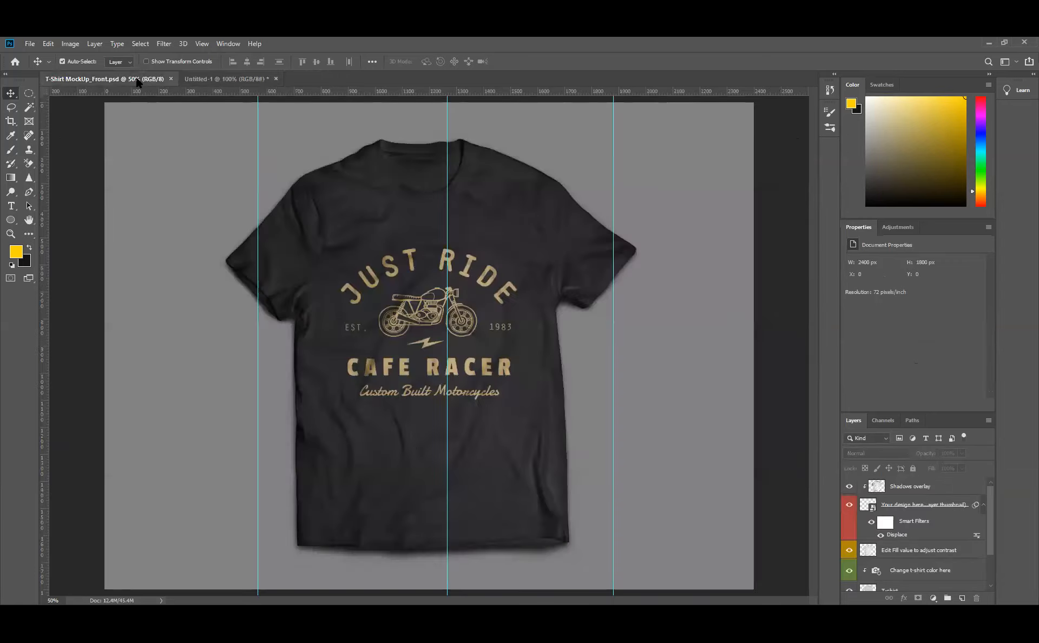
click(233, 79)
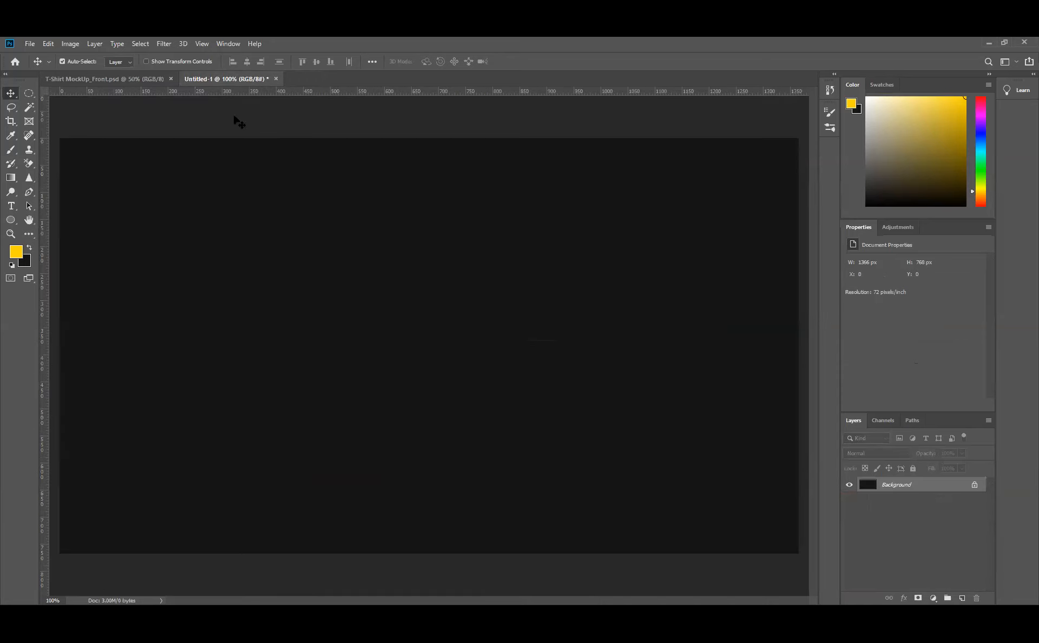